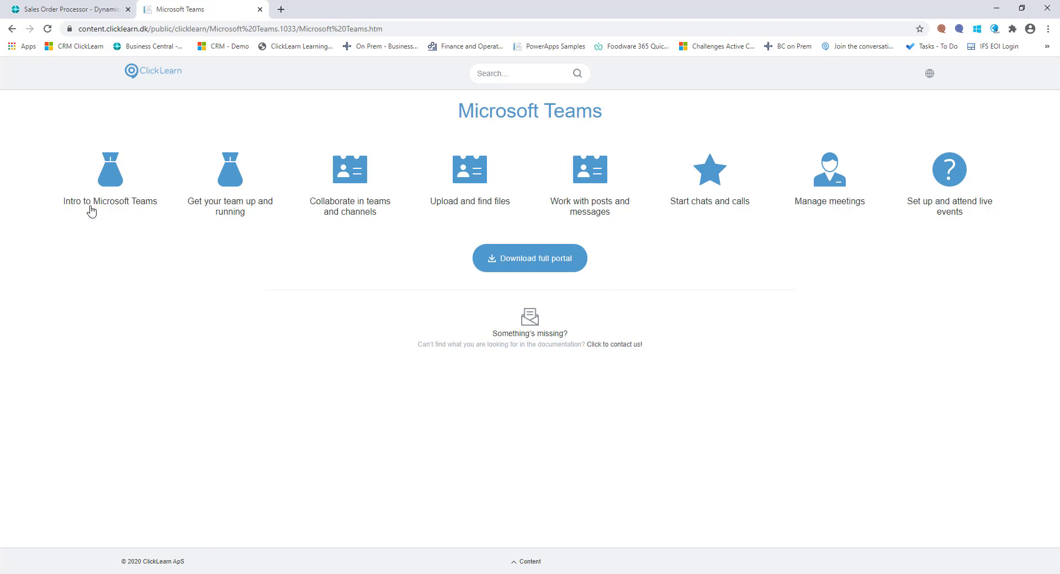
Search the Microsoft Teams portal for "acc", look over the matching words and references, and clear the search
click(504, 28)
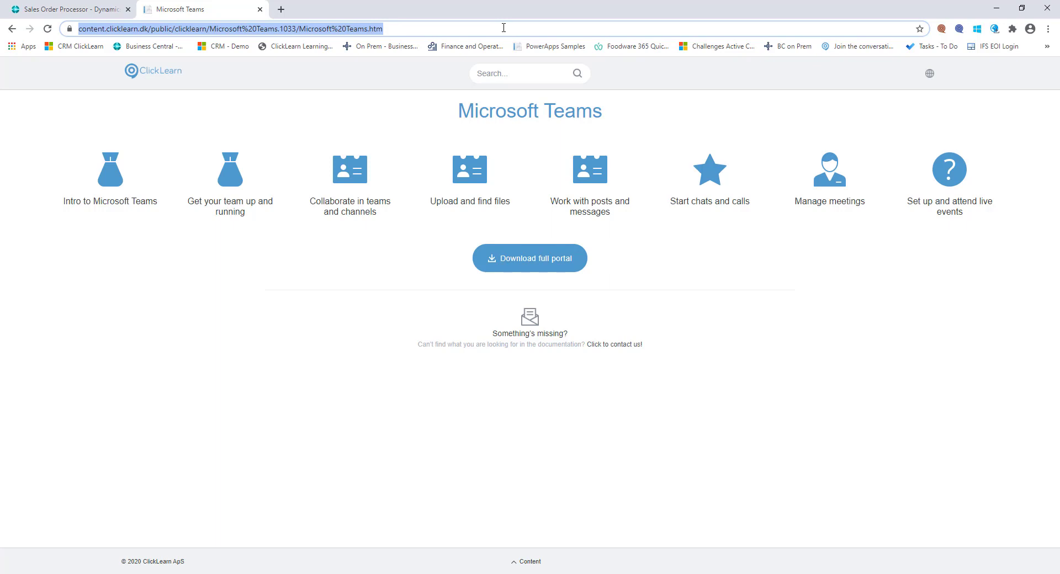
click(667, 89)
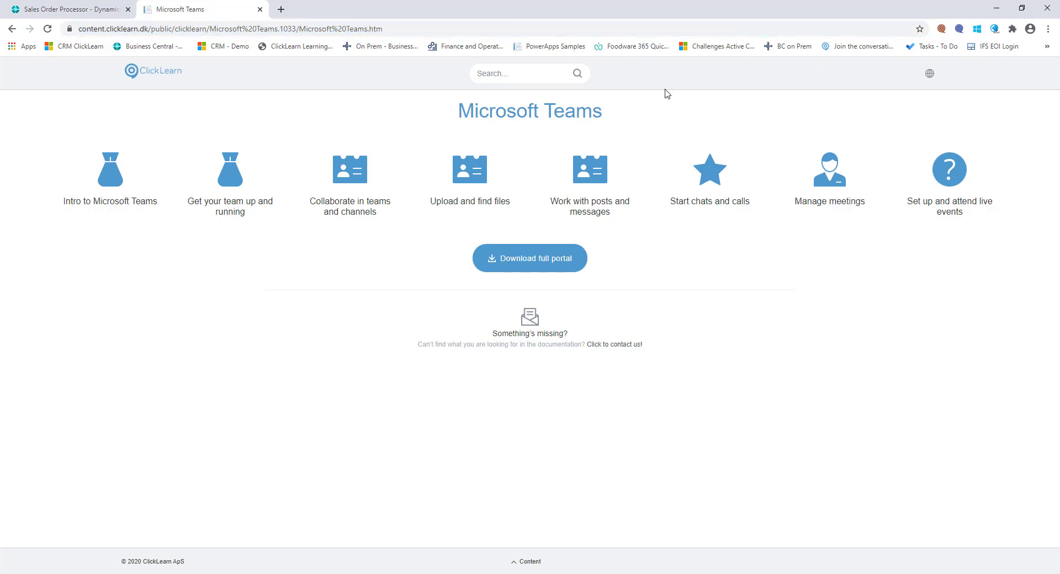
click(523, 65)
text(acc)
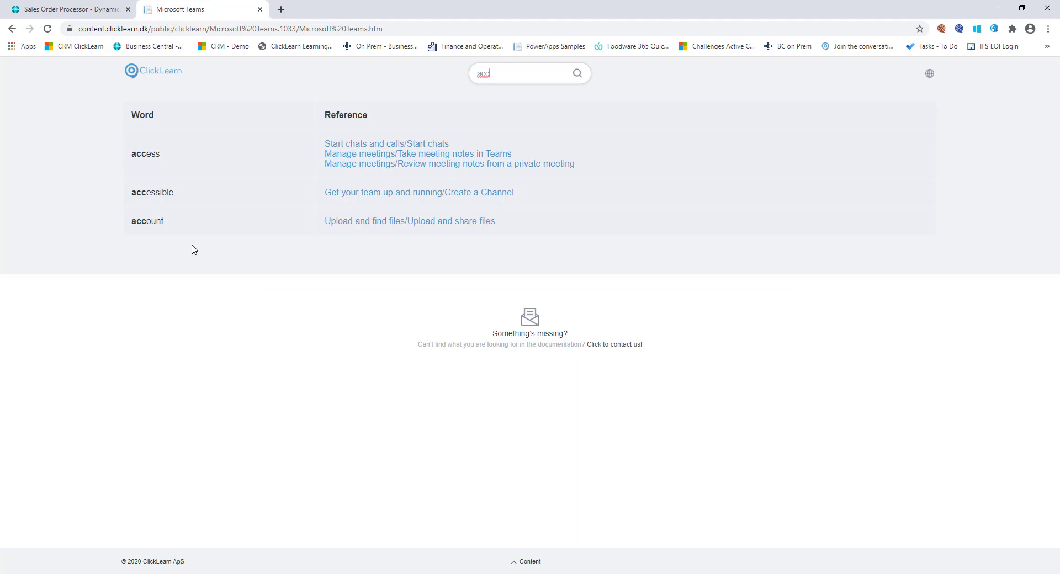
key(BackSpace)
key(BackSpace)
key(BackSpace)
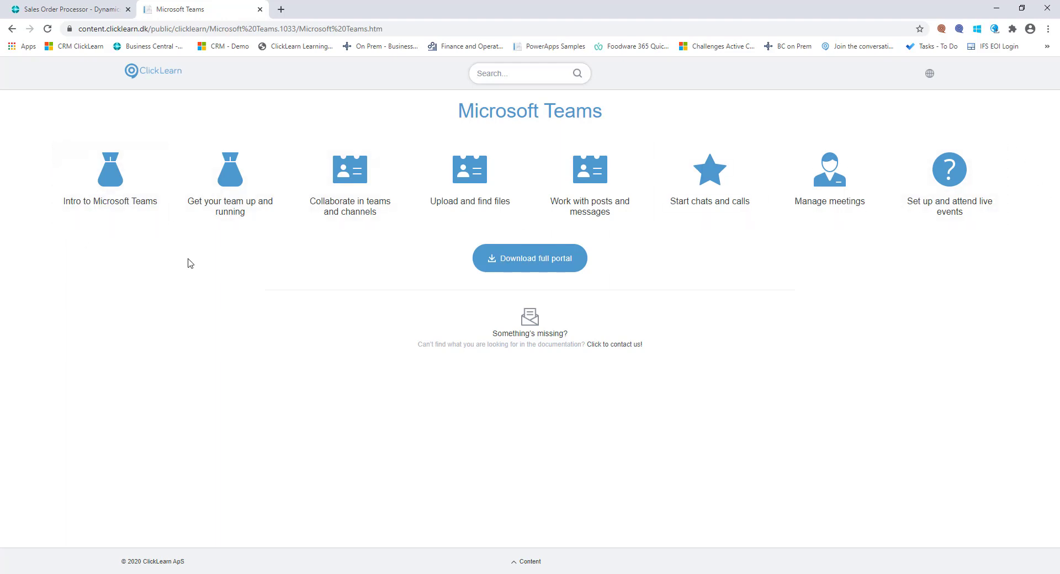
Open the Share content in a meeting in Teams article under Manage meetings and skim its instructions
click(851, 195)
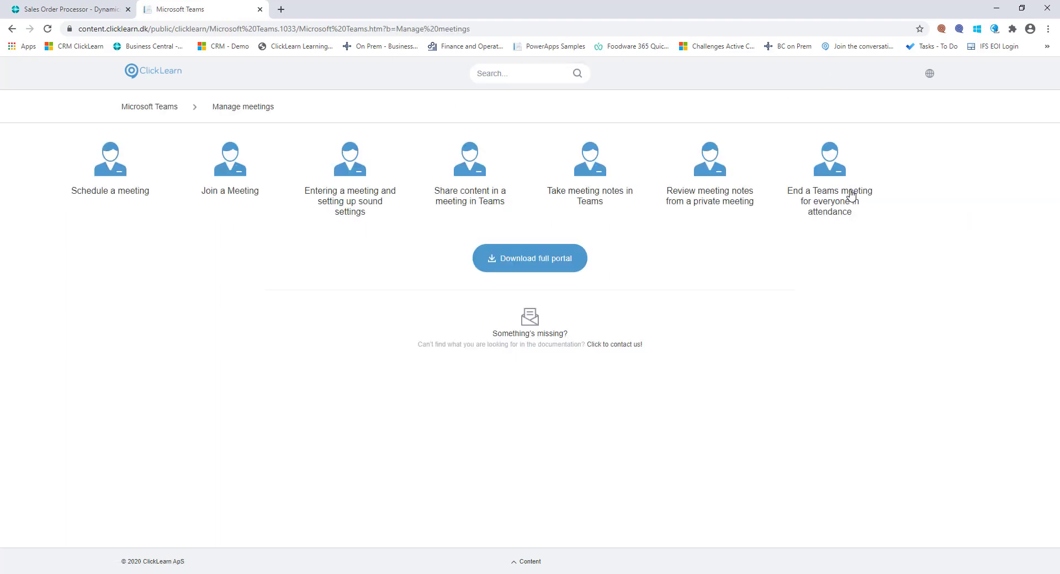
click(470, 187)
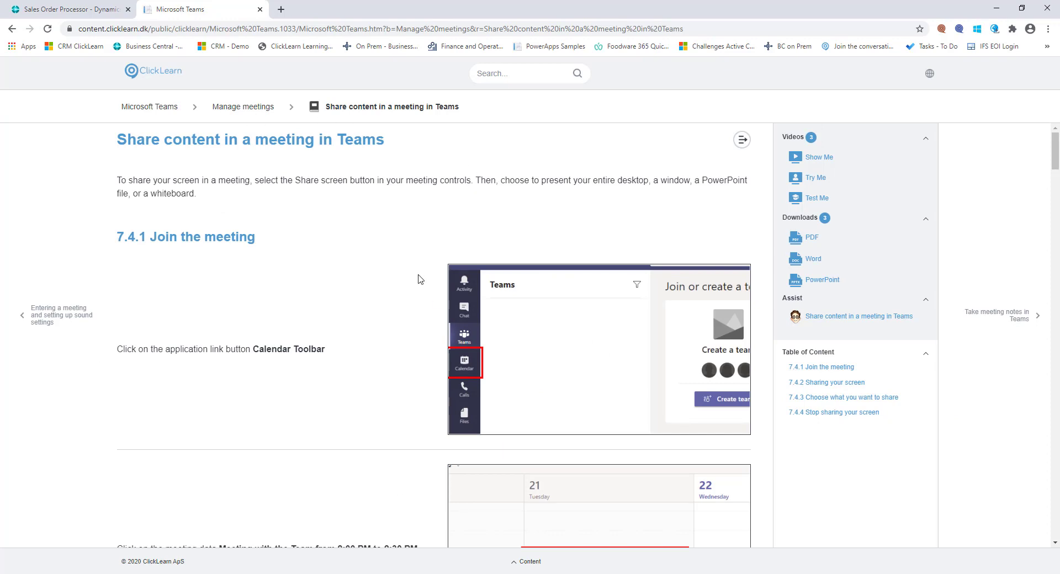
scroll(418, 279, down, 15)
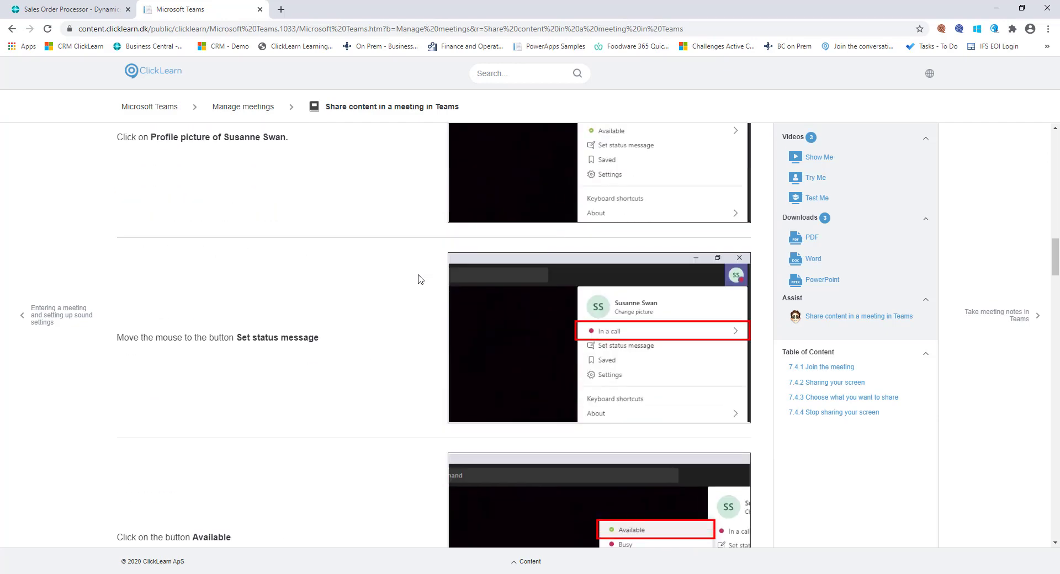
scroll(418, 279, down, 15)
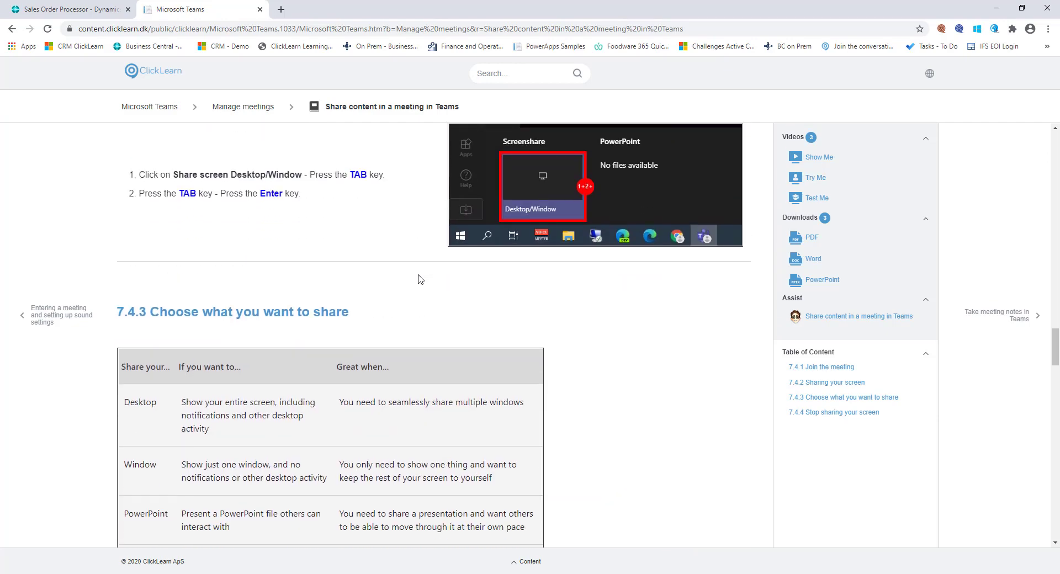
scroll(419, 279, down, 6)
scroll(436, 331, down, 3)
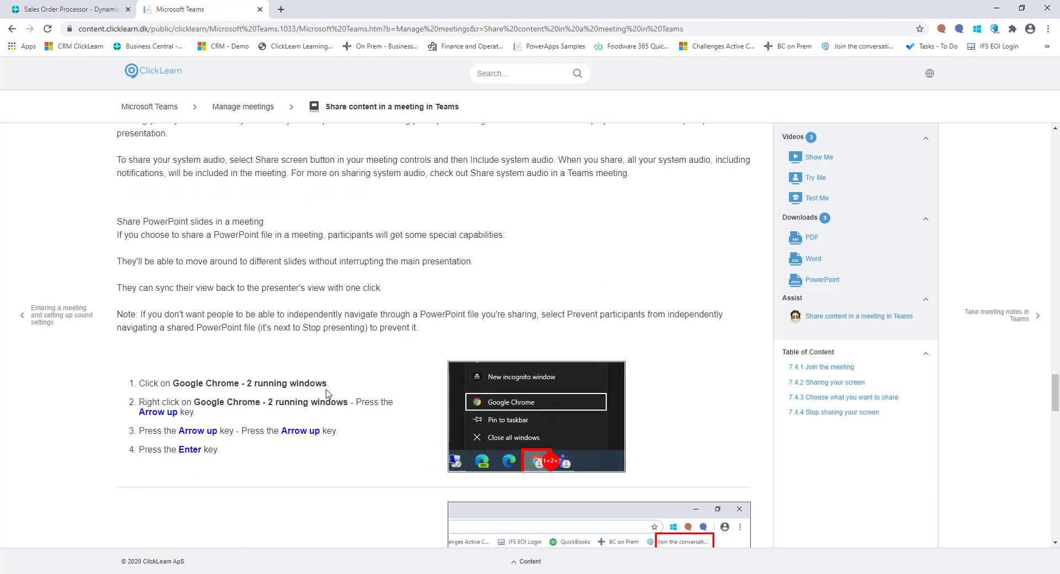
scroll(326, 394, up, 7)
scroll(599, 374, up, 15)
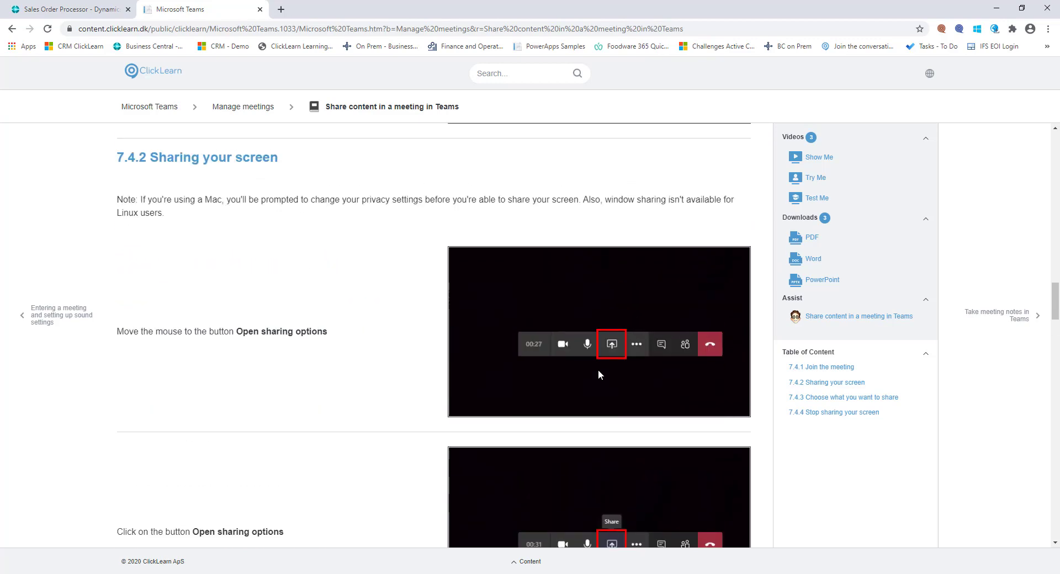
scroll(600, 374, up, 7)
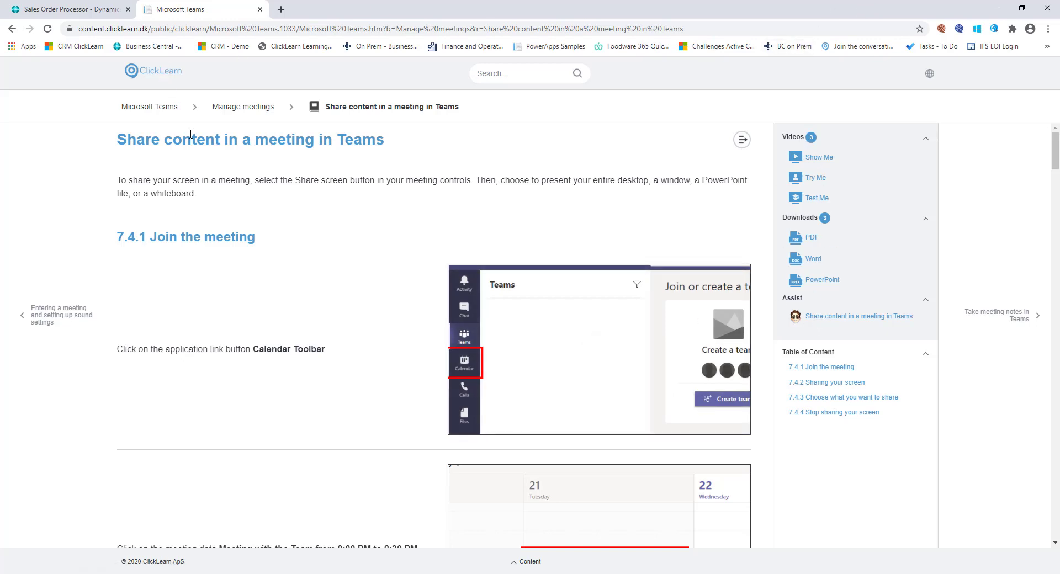
Examine the expandable content overview from the article and again from the Microsoft Teams portal home page, collapsing it each time
click(530, 561)
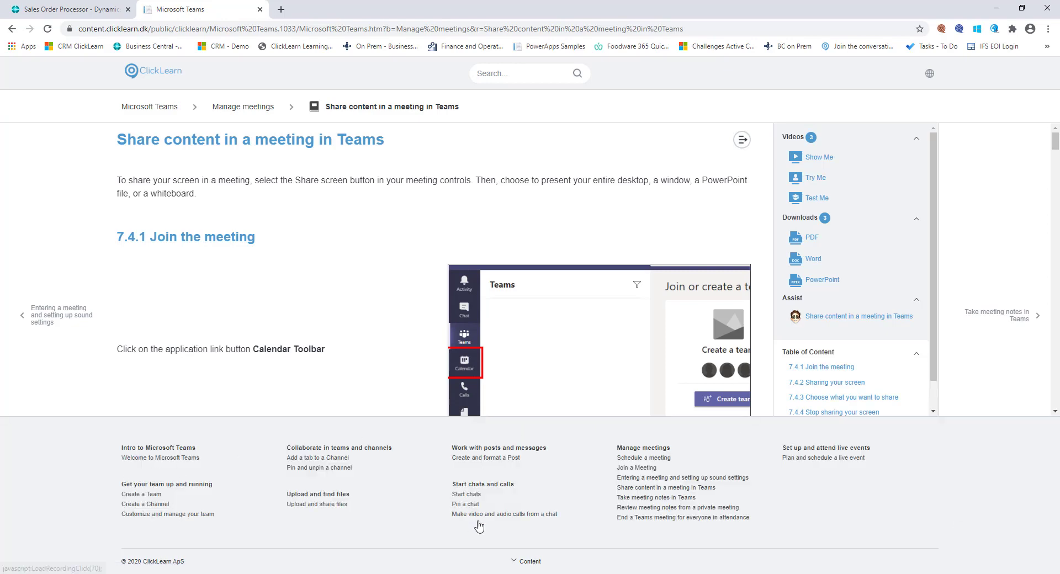
click(528, 562)
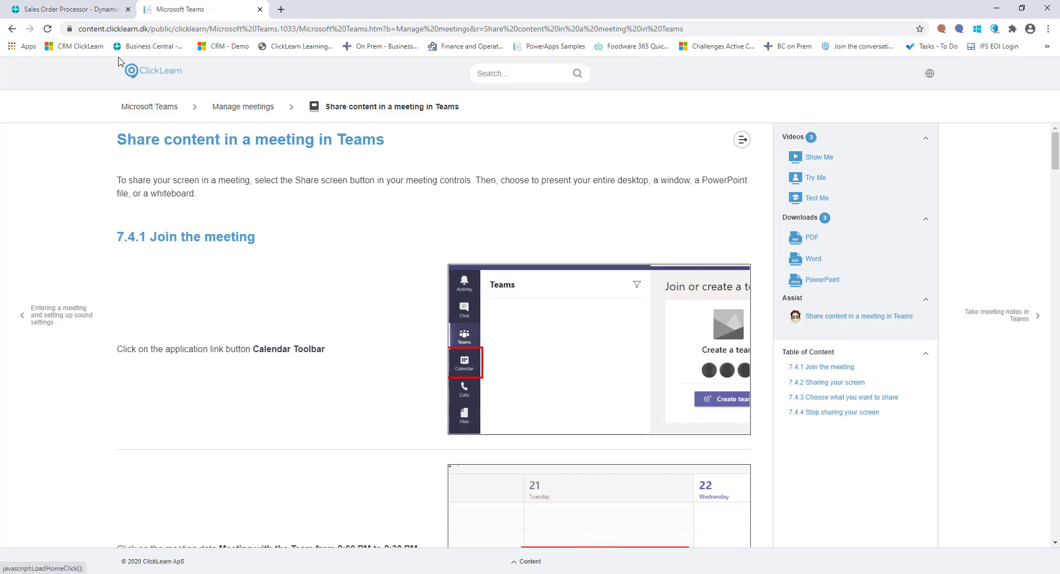
click(158, 111)
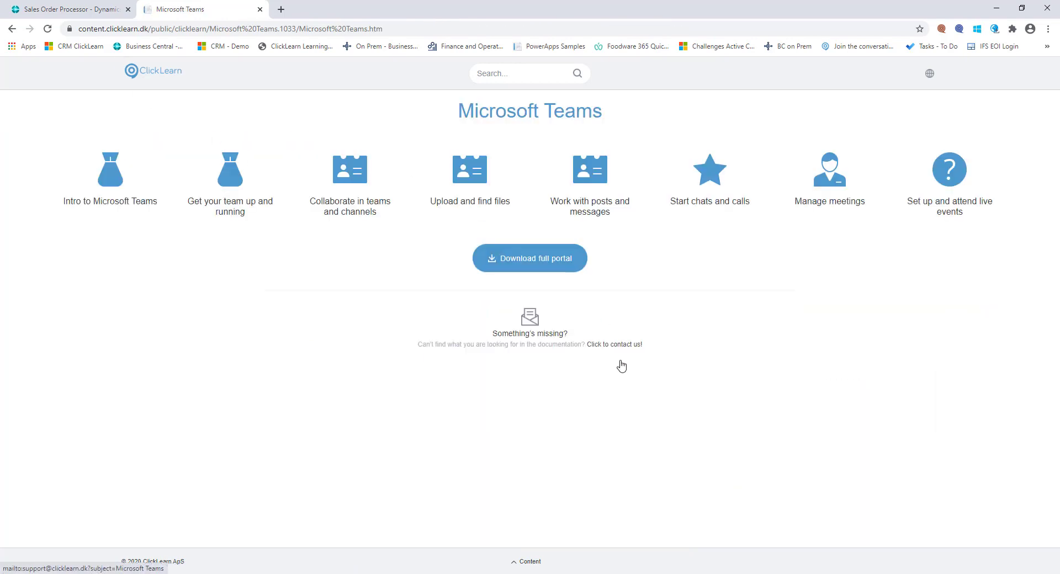
click(528, 562)
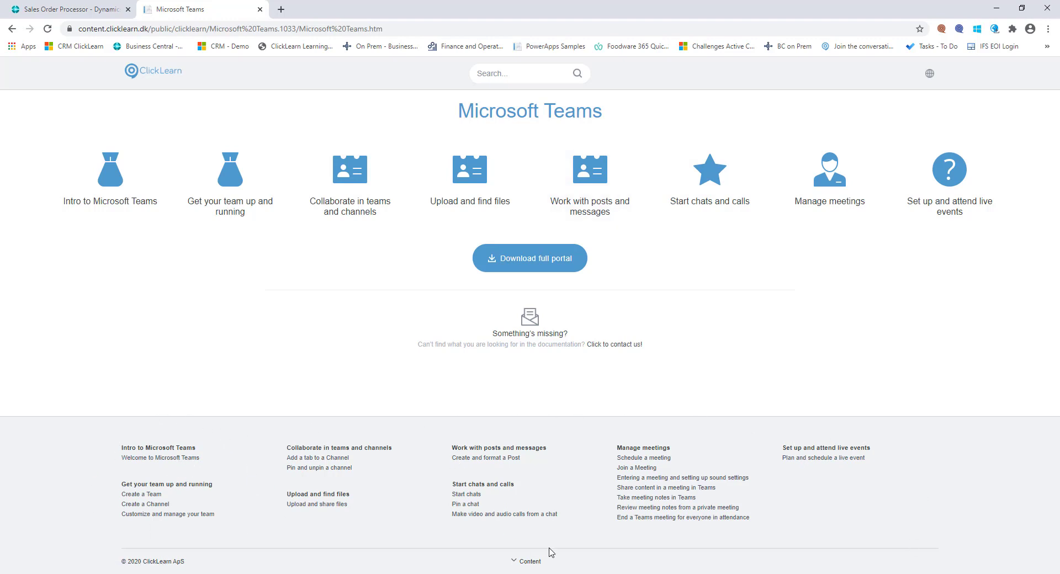
click(532, 562)
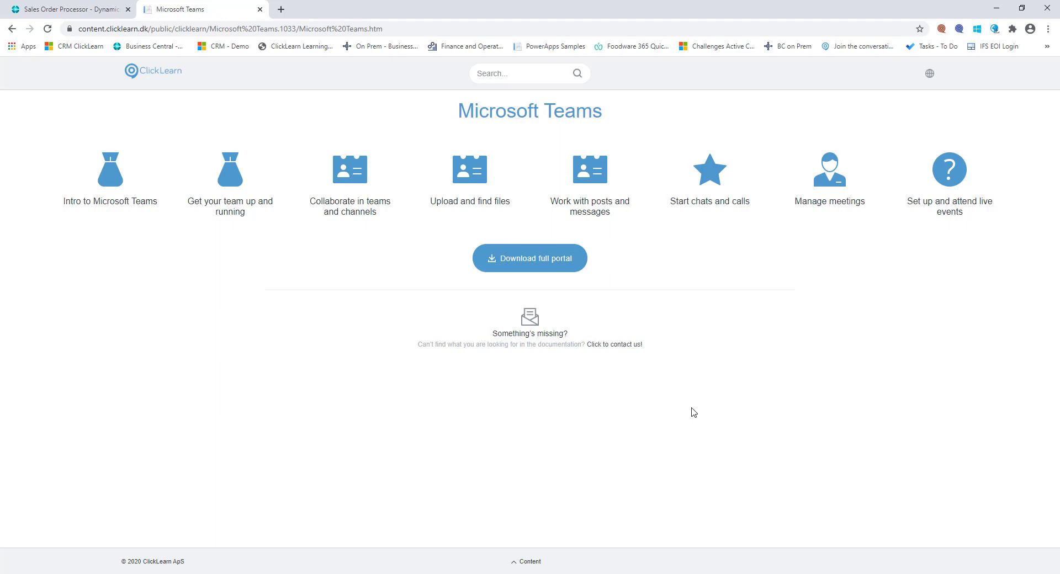
Switch the portal to German (Germany) and open Freigeben von Inhalten in einer Besprechung in Teams under Verwalten von Besprechungen, dismissing the translation offer
click(931, 76)
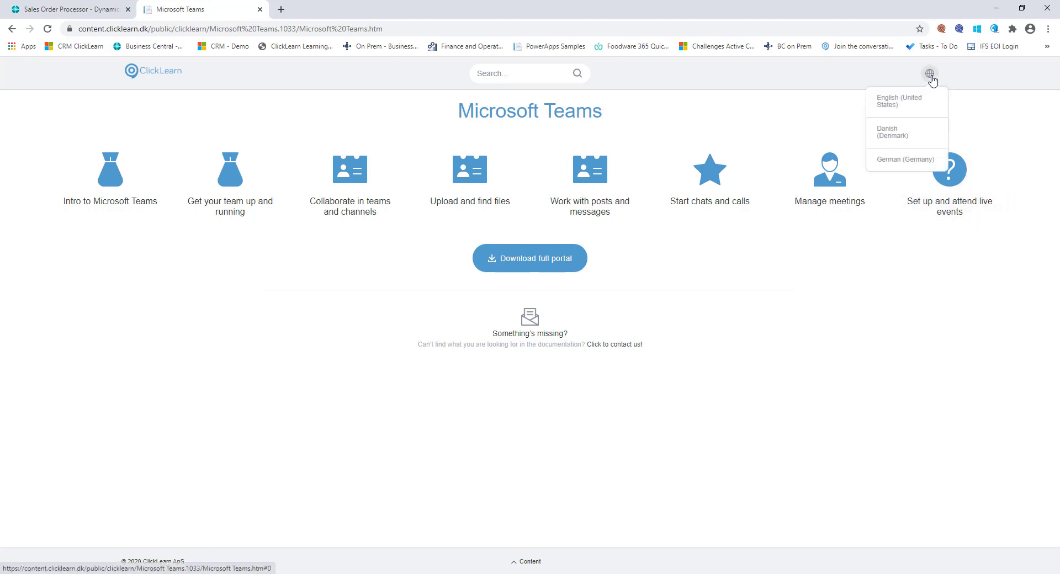
click(917, 166)
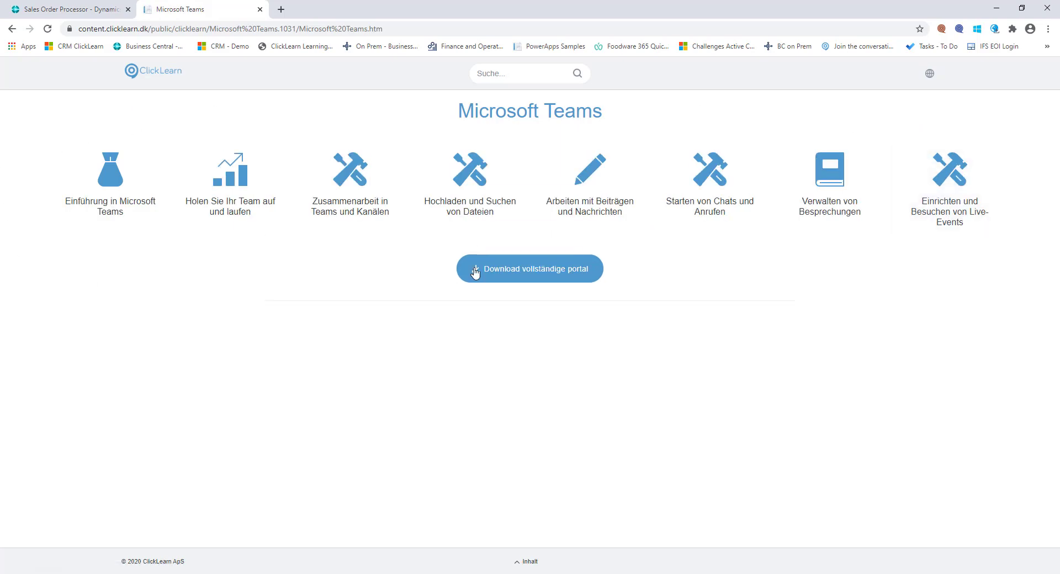
click(823, 213)
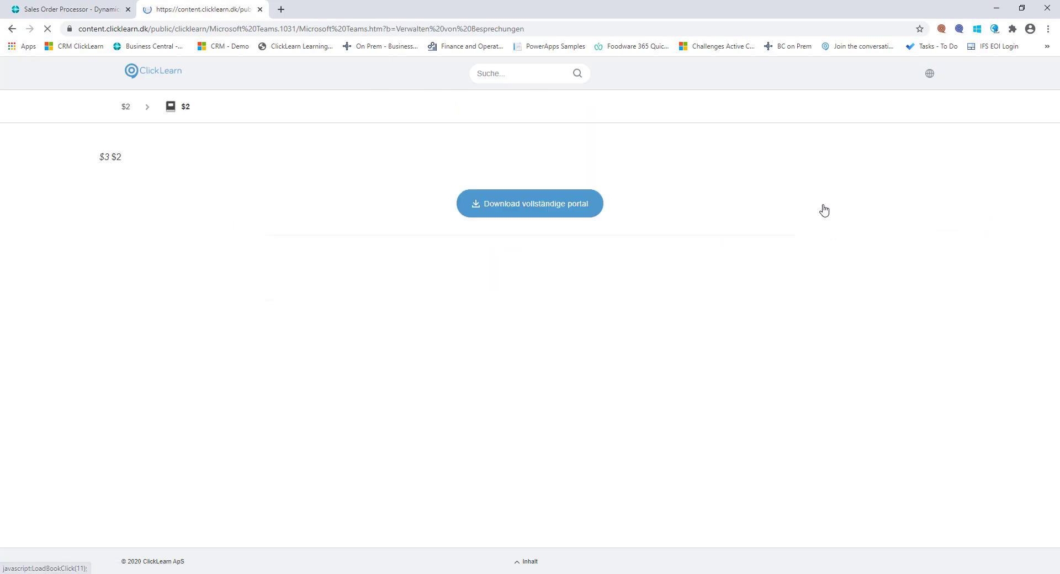
click(473, 210)
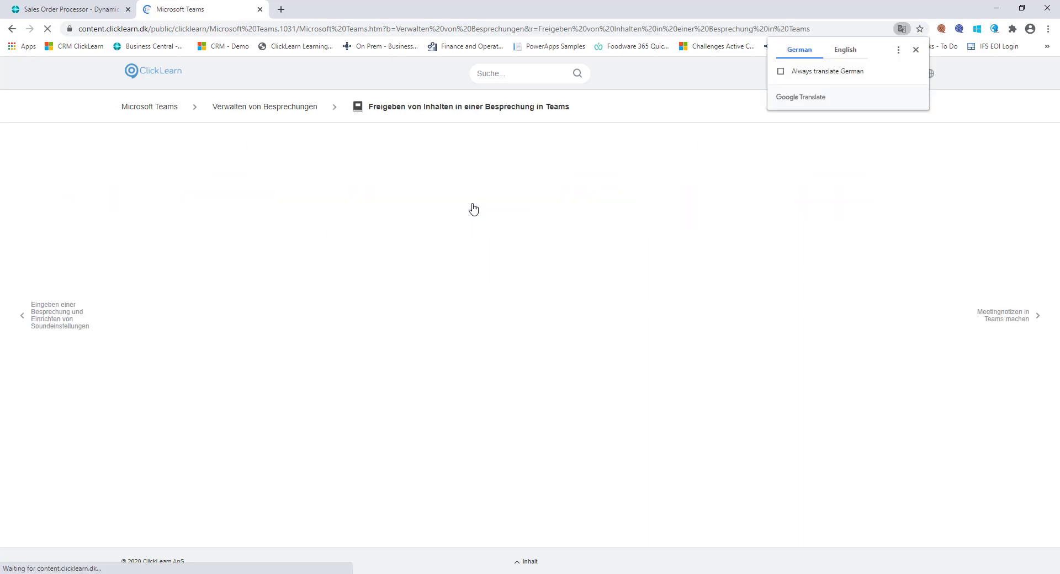
click(915, 49)
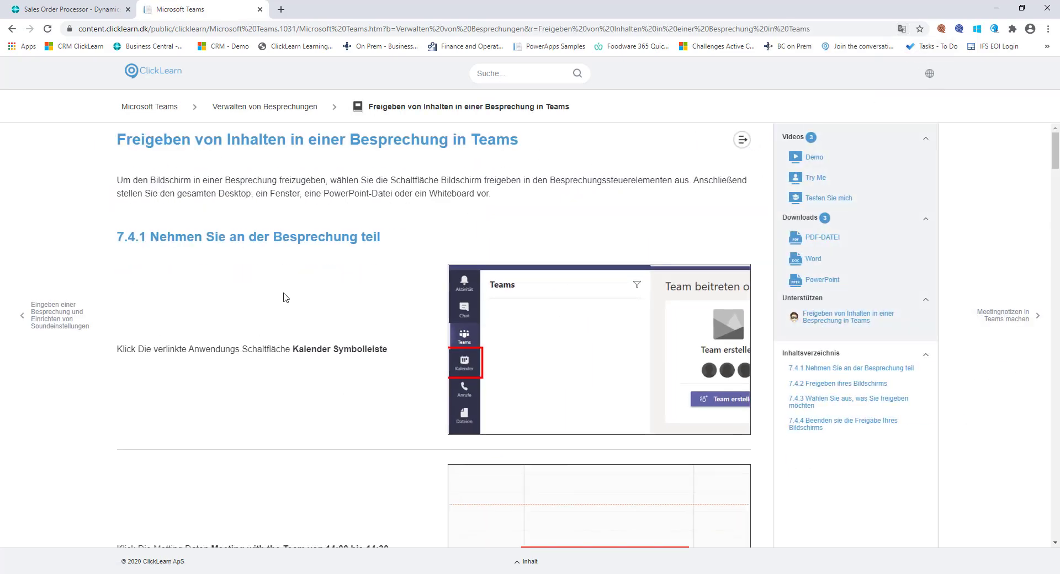
Skim the German article's instructions and switch the portal back to English (United States)
scroll(284, 299, down, 1)
scroll(284, 298, down, 4)
scroll(286, 299, down, 11)
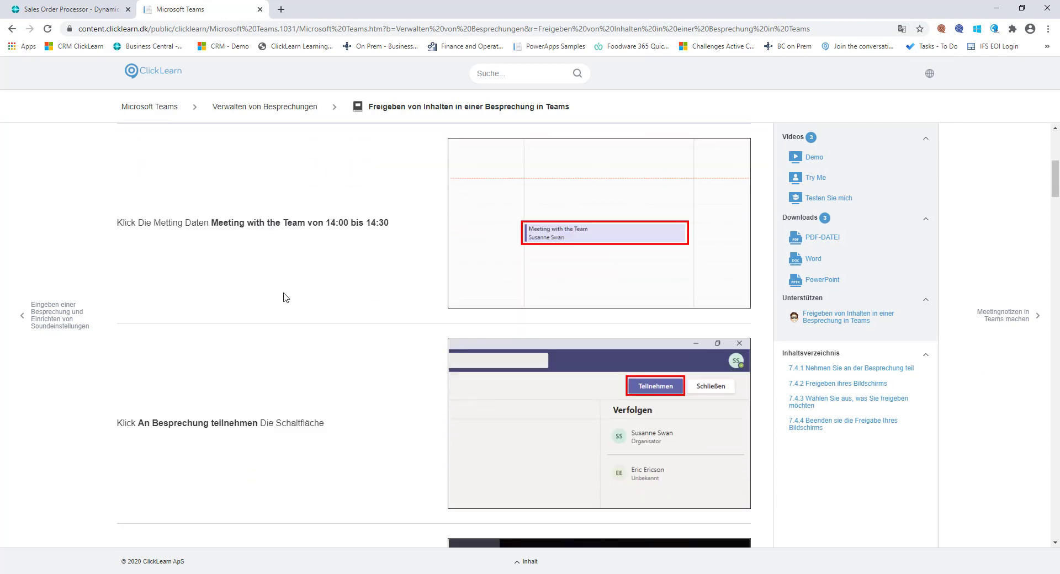
scroll(286, 298, down, 20)
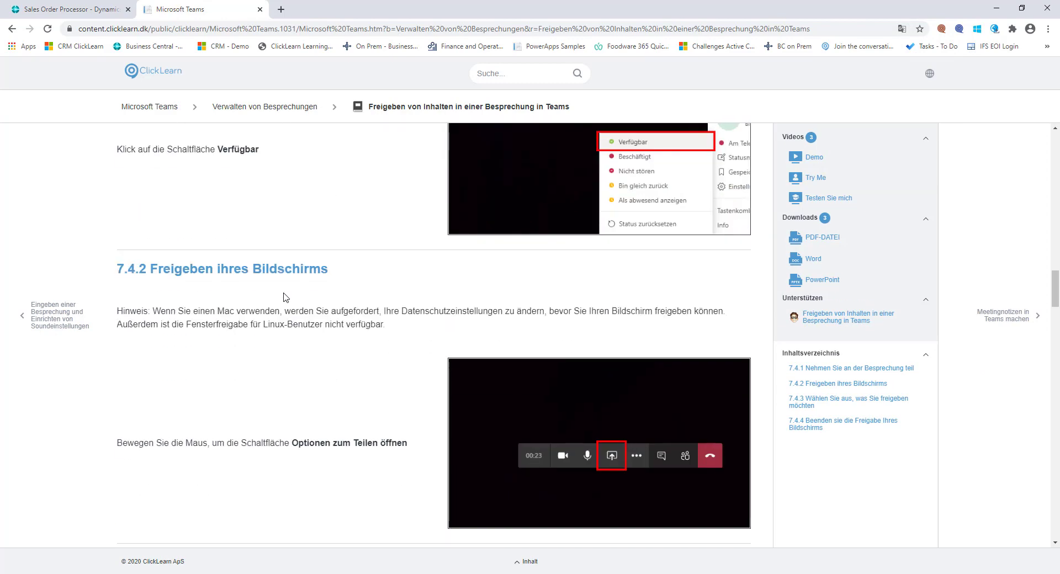
scroll(464, 378, down, 5)
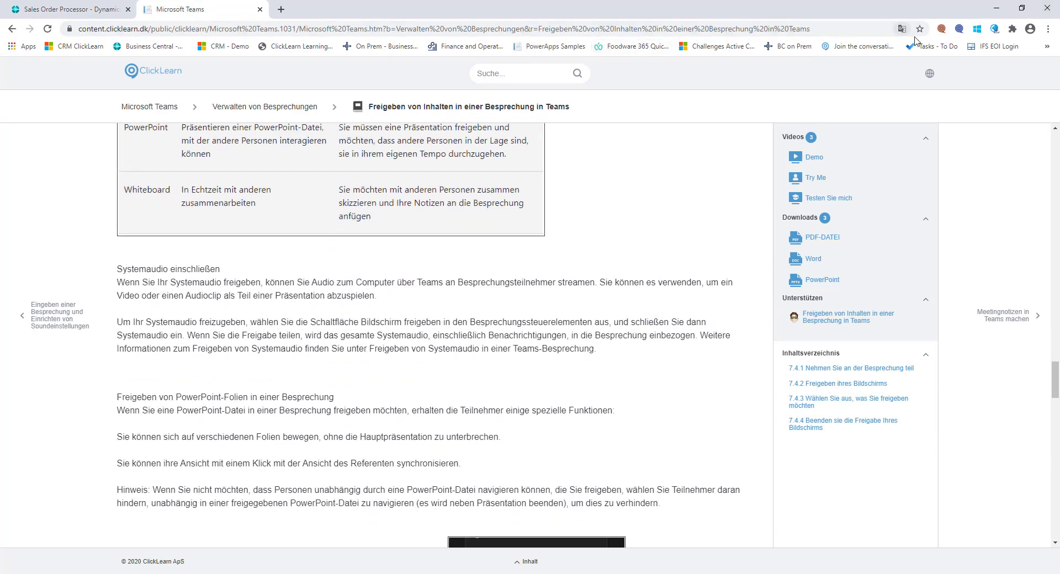
click(934, 84)
click(914, 109)
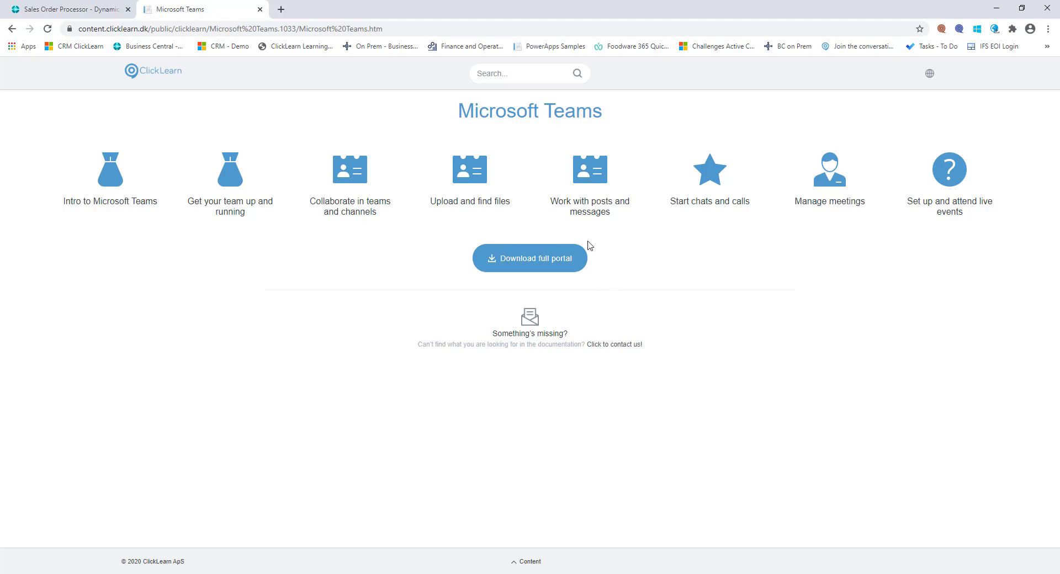
Open the full portal as a PDF, look at its contents and the Schedule a meeting section, and close it
click(523, 259)
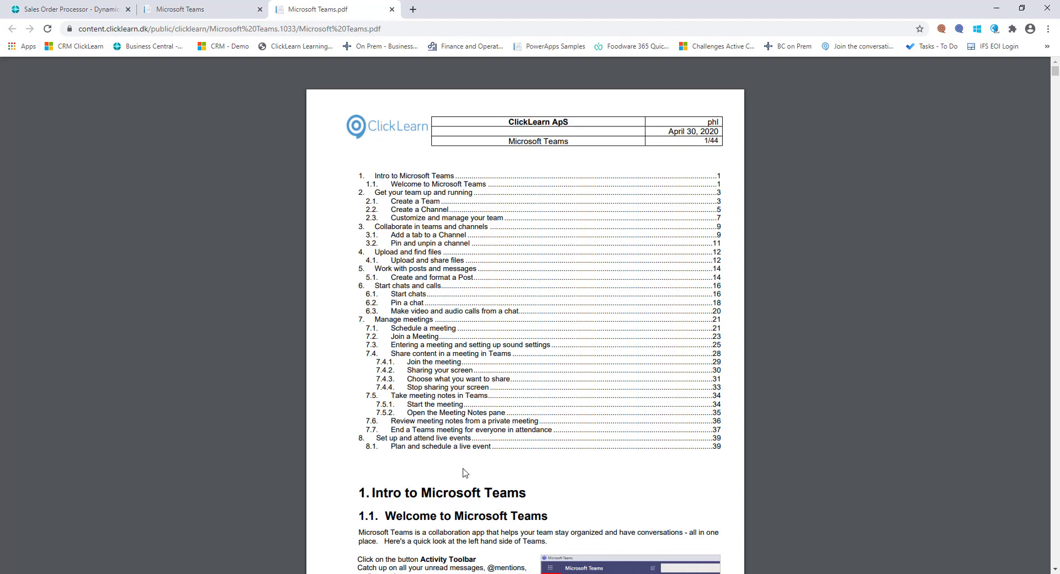
scroll(471, 454, down, 4)
scroll(471, 454, down, 4)
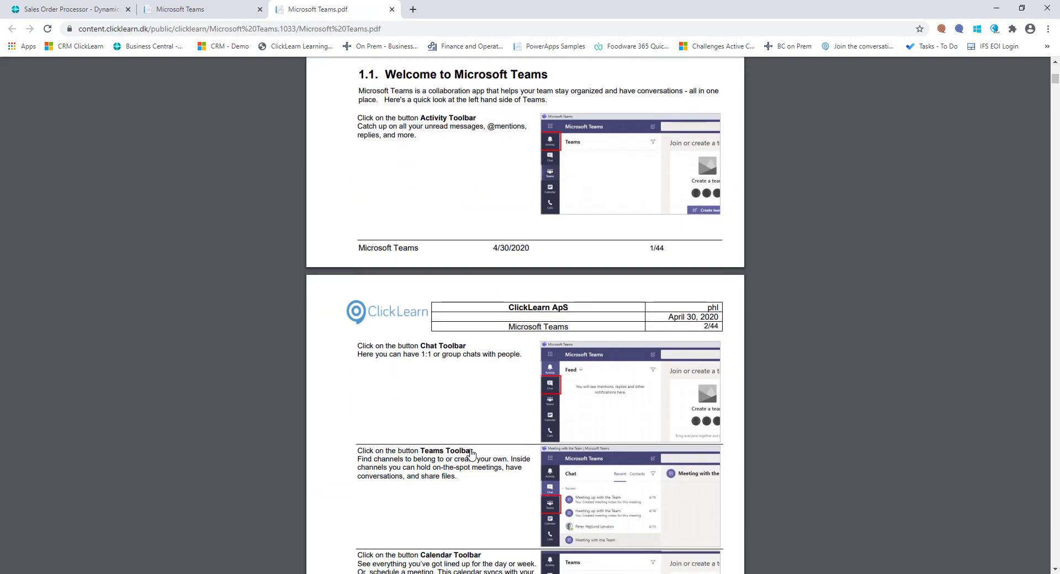
scroll(471, 454, up, 8)
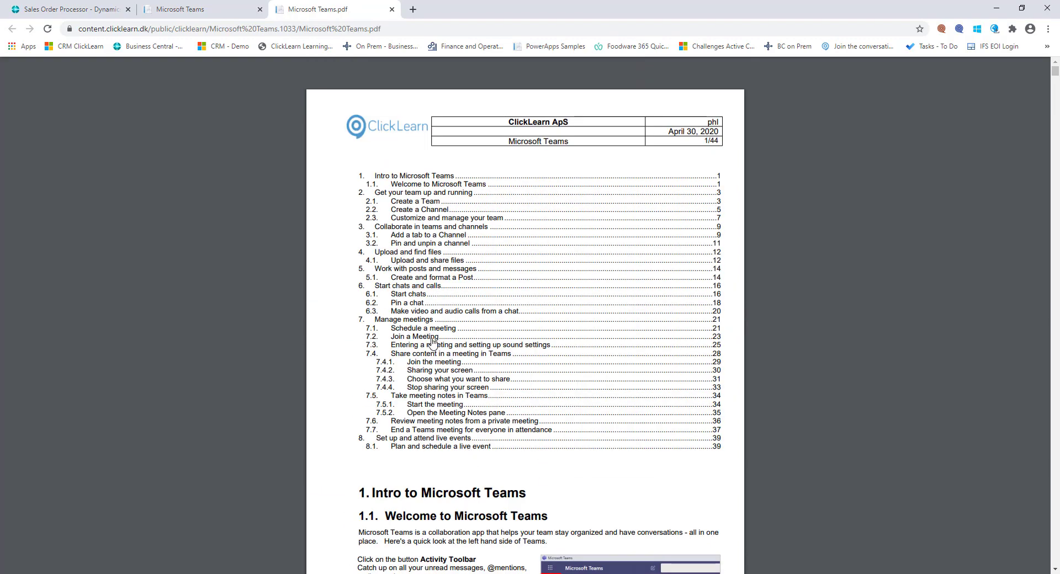
click(429, 328)
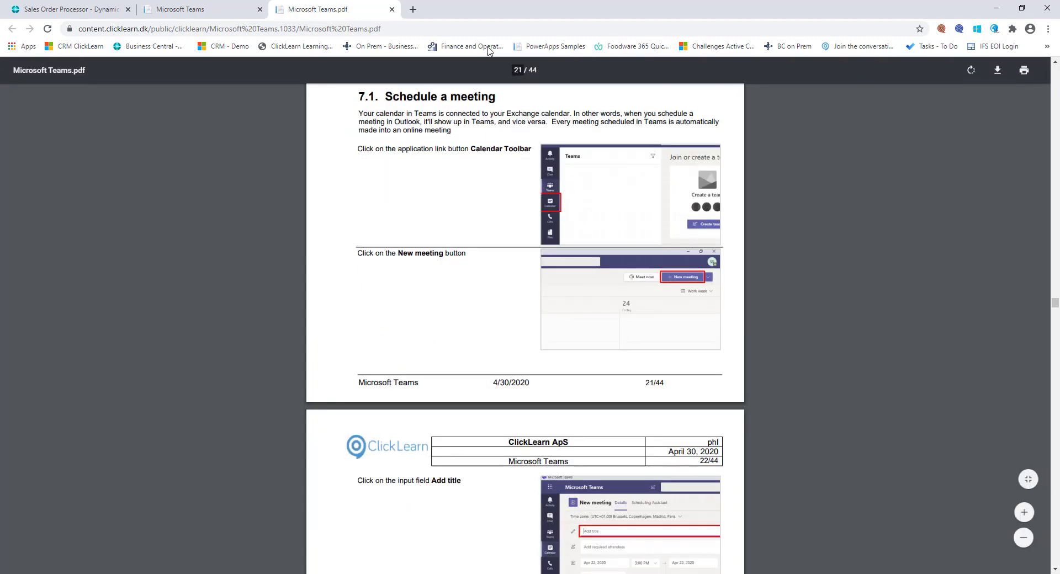
click(391, 10)
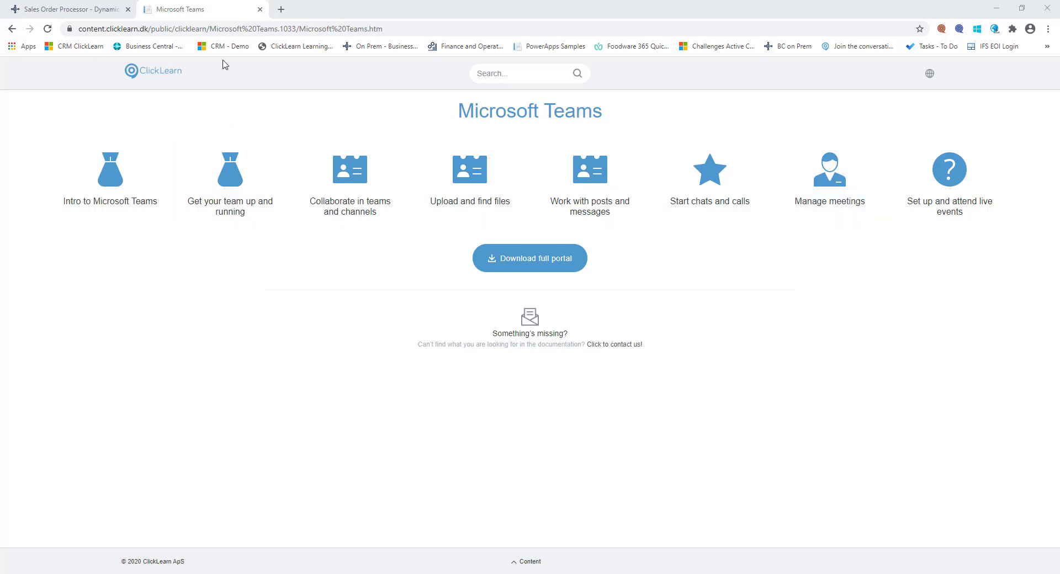
Close the Teams portal, activate ClickLearn Assist in Business Central, and open the New customer in BC guide under Onboarding
click(260, 10)
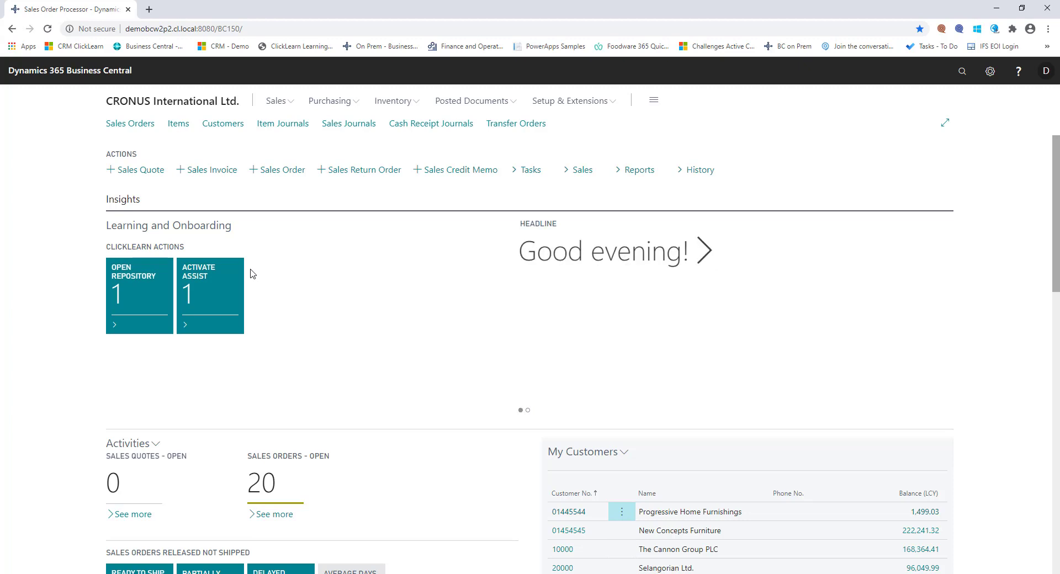
click(196, 271)
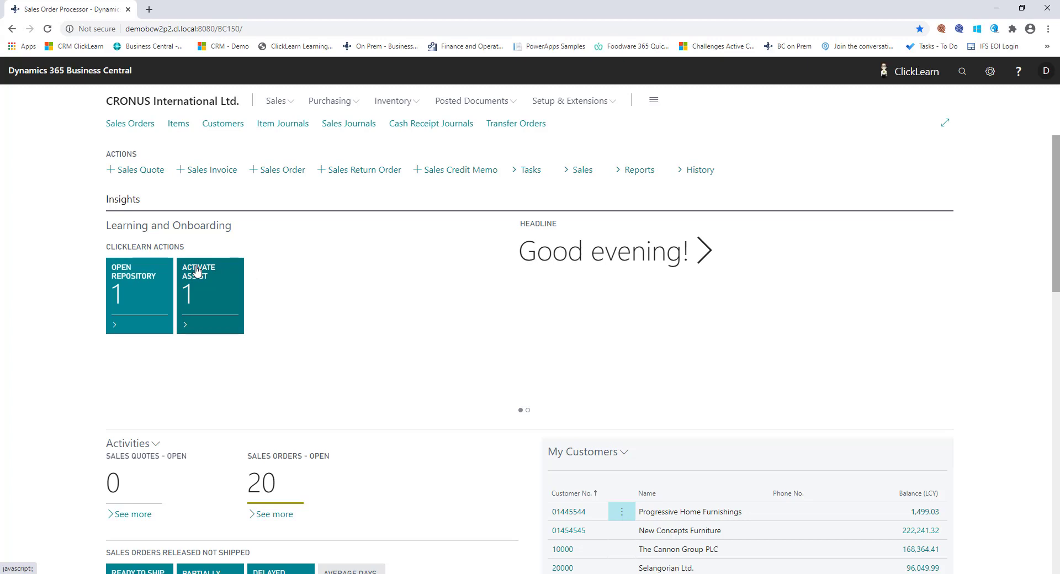
click(909, 71)
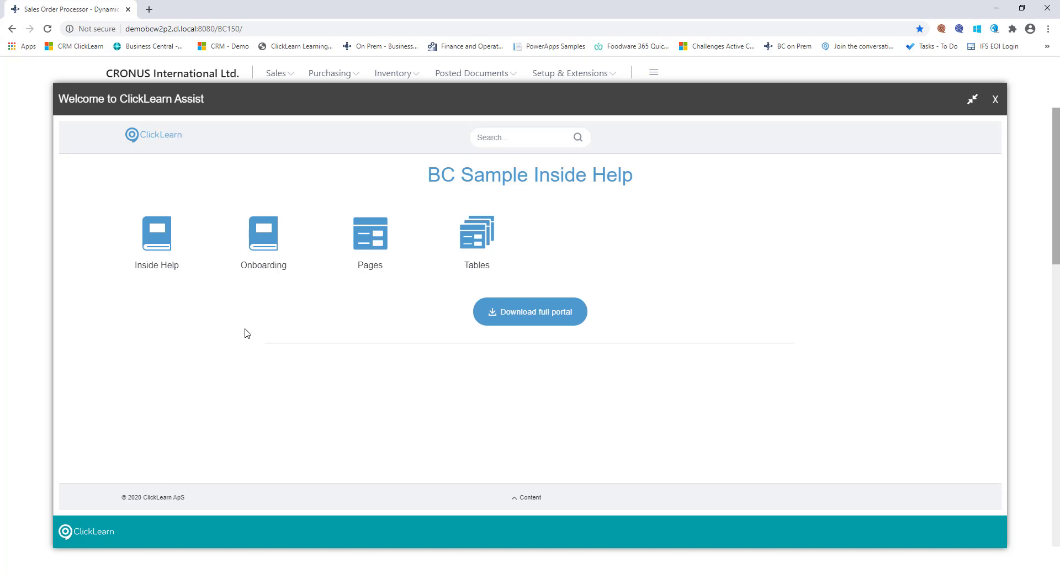
click(270, 239)
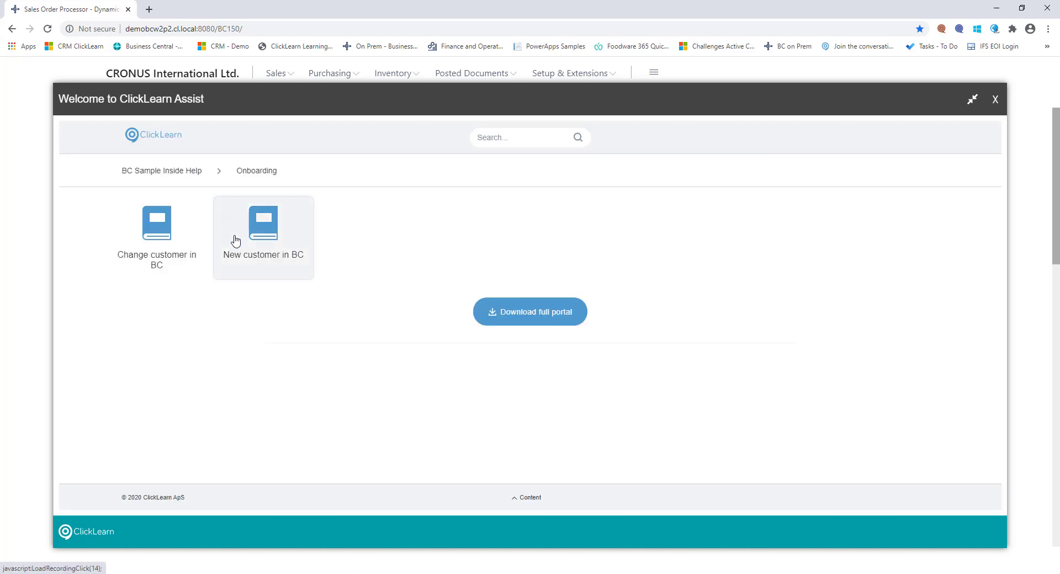
click(272, 237)
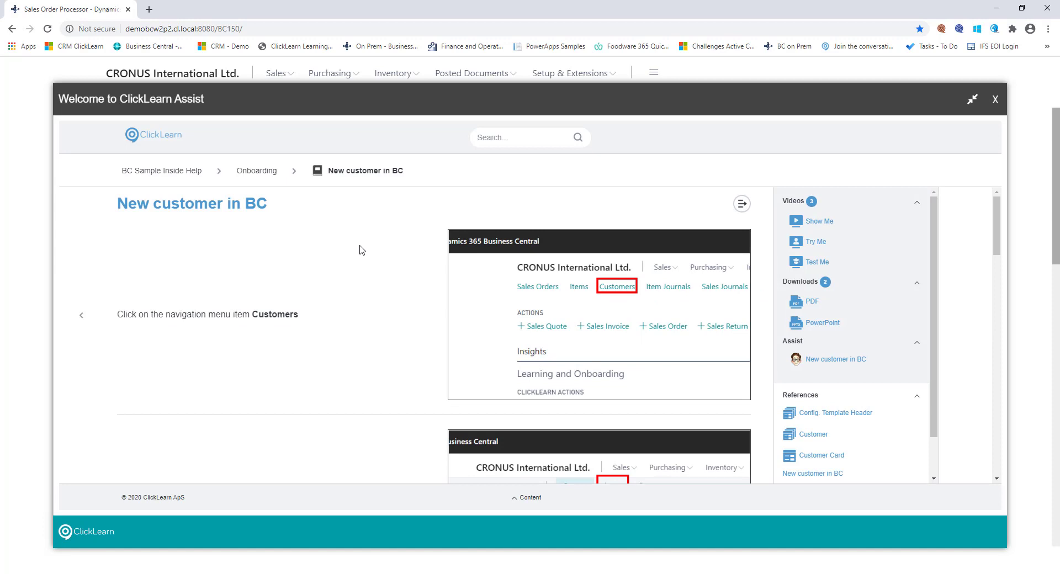
Start the New customer in BC Assist walkthrough and follow it through Customers and New, choosing the Customer DOMESTIC template
click(853, 362)
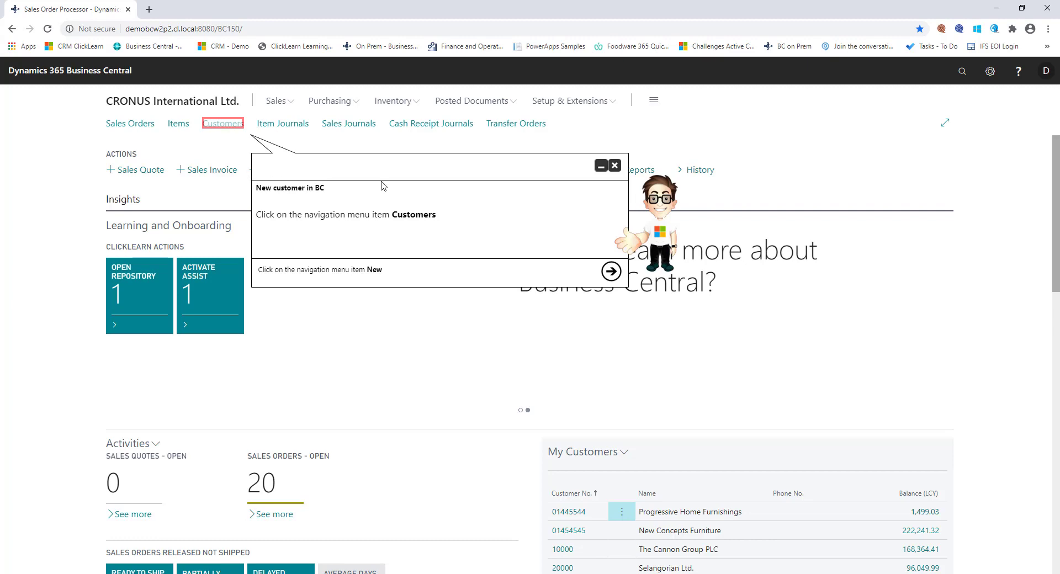
click(231, 126)
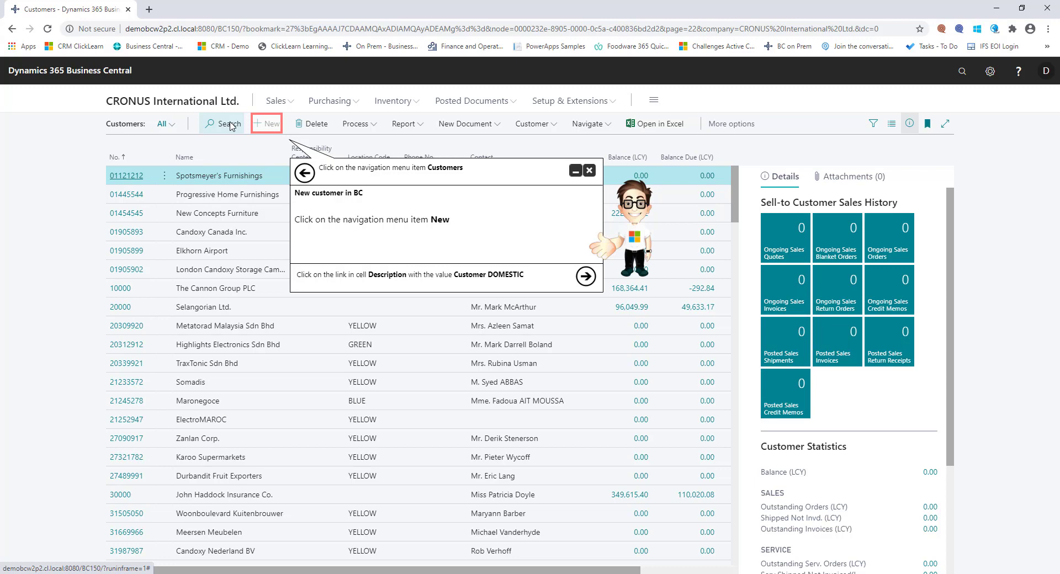
click(275, 125)
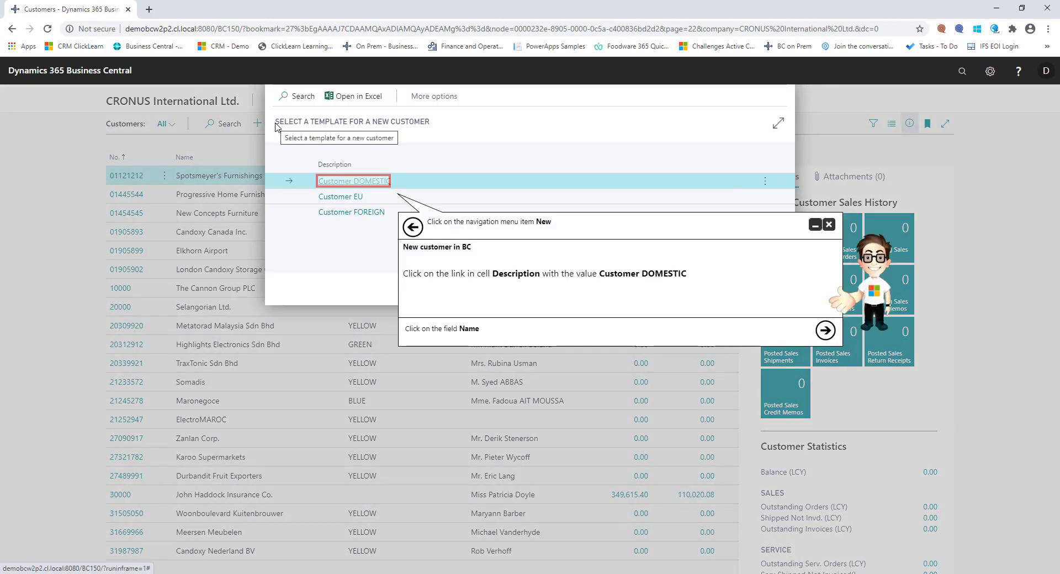
click(373, 186)
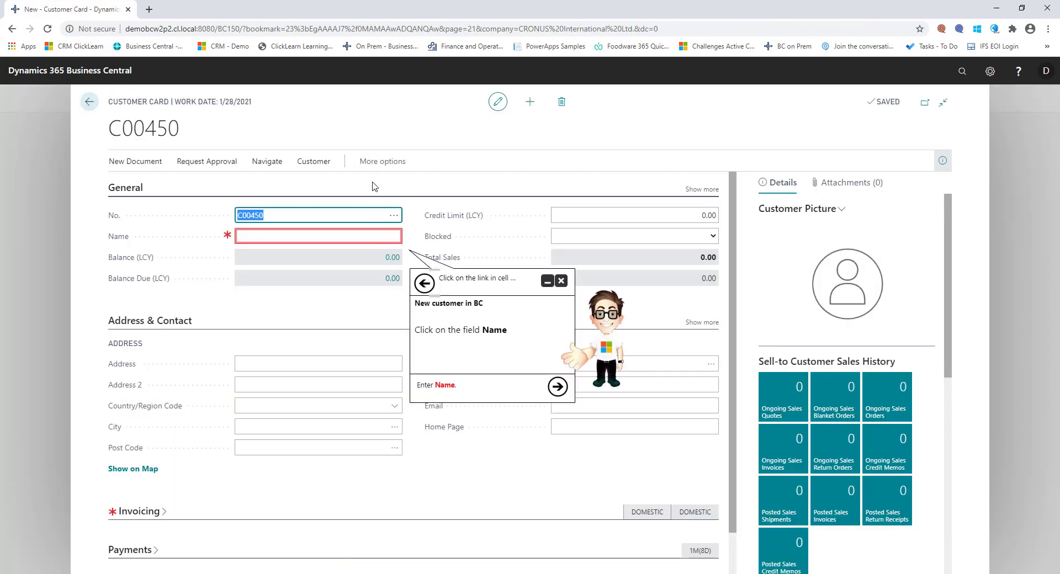
Exit the walkthrough and ClickLearn Assist, leave the unnamed customer card, and return to the CRONUS International Ltd. home page
click(561, 283)
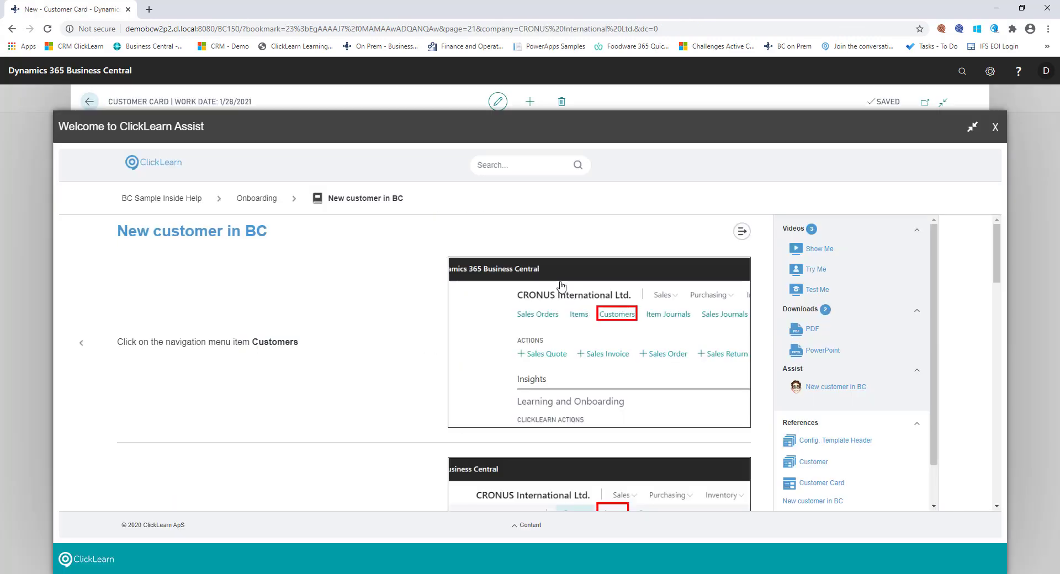
click(995, 128)
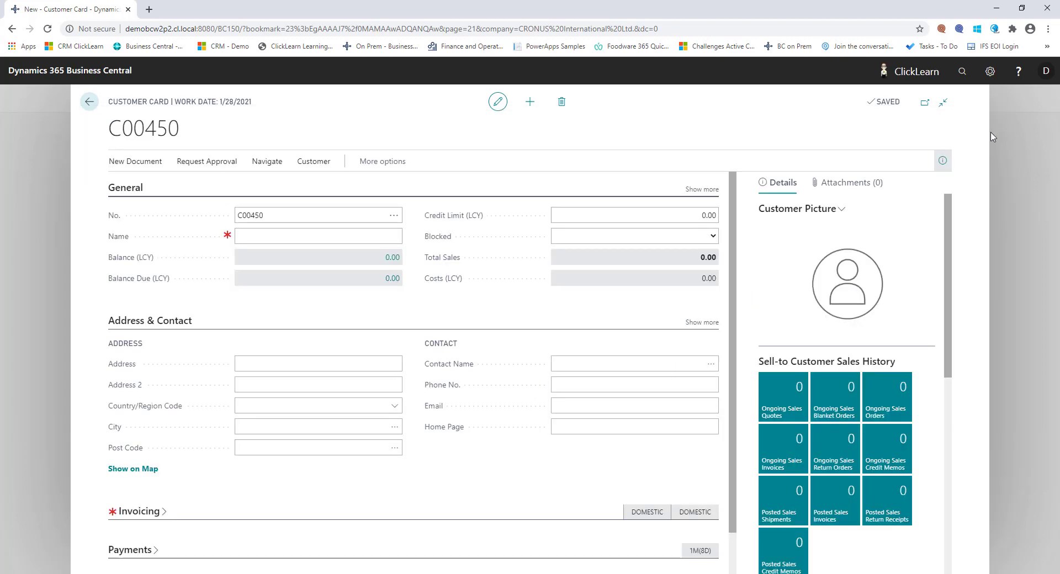
click(315, 239)
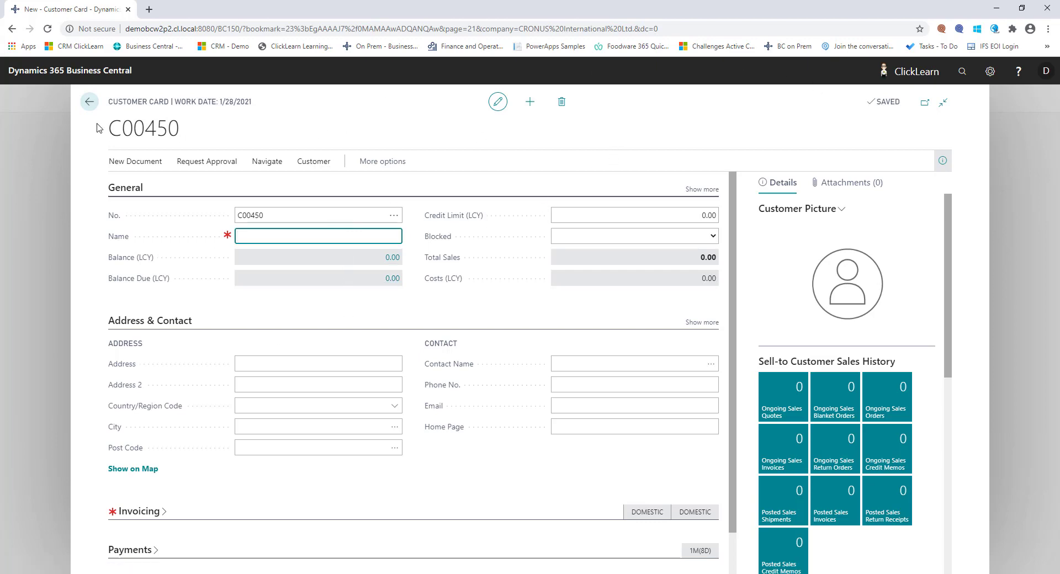
click(89, 102)
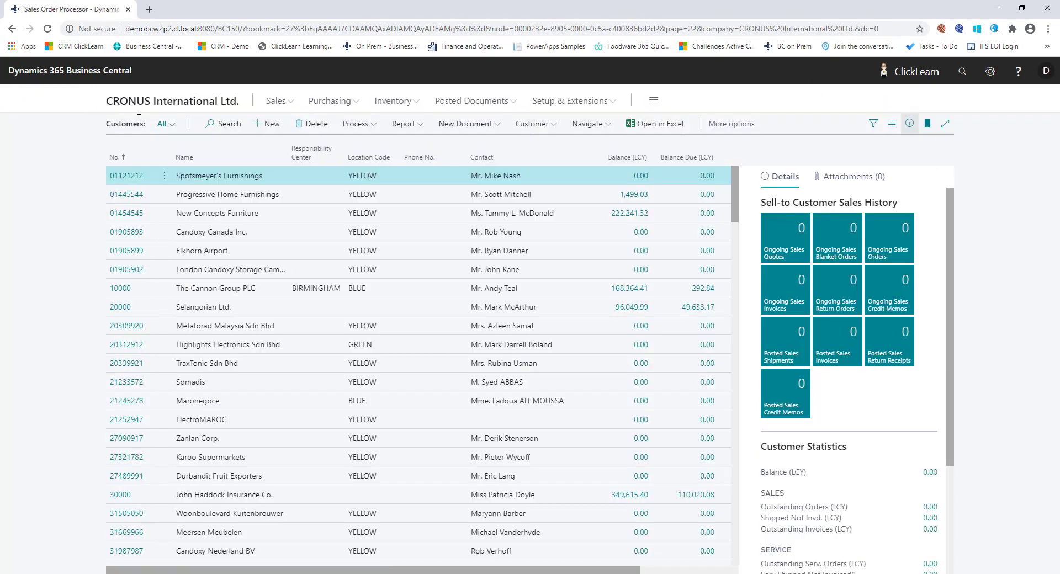
click(143, 108)
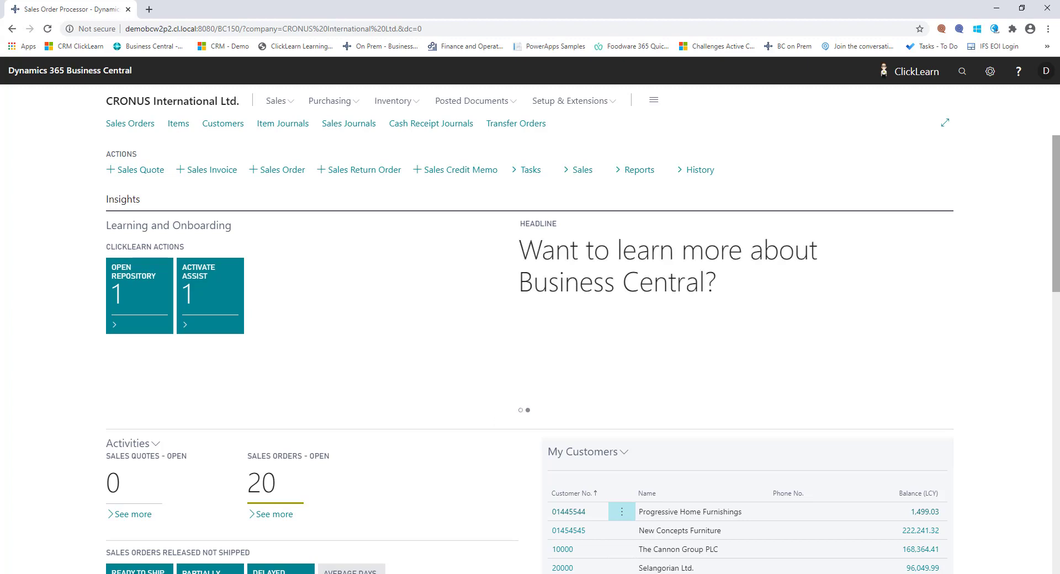
Switch to ClickLearn Studio and open the selection of applications for a new recording in a maximized window
key(alt+Tab)
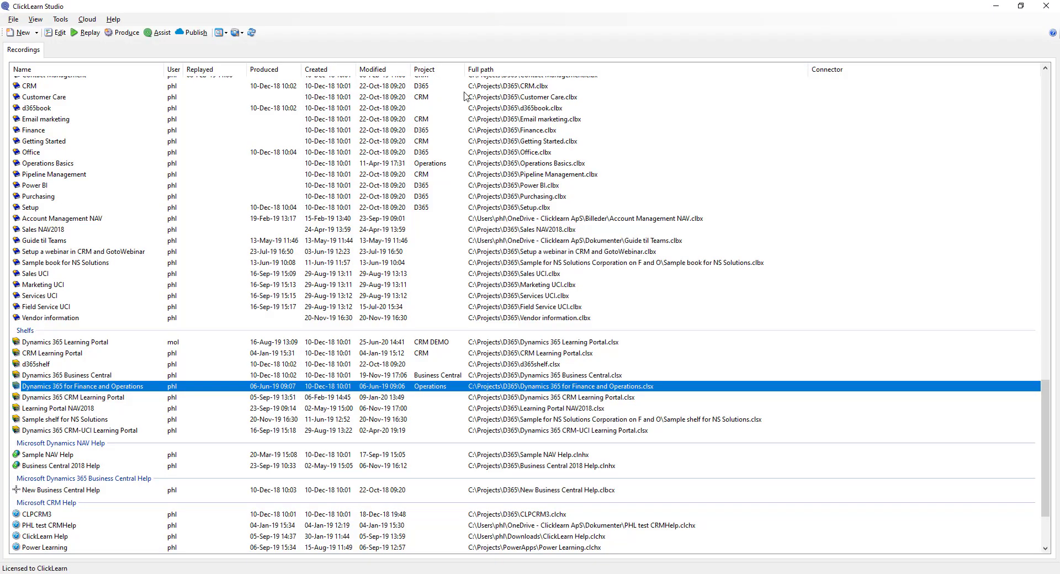
click(538, 573)
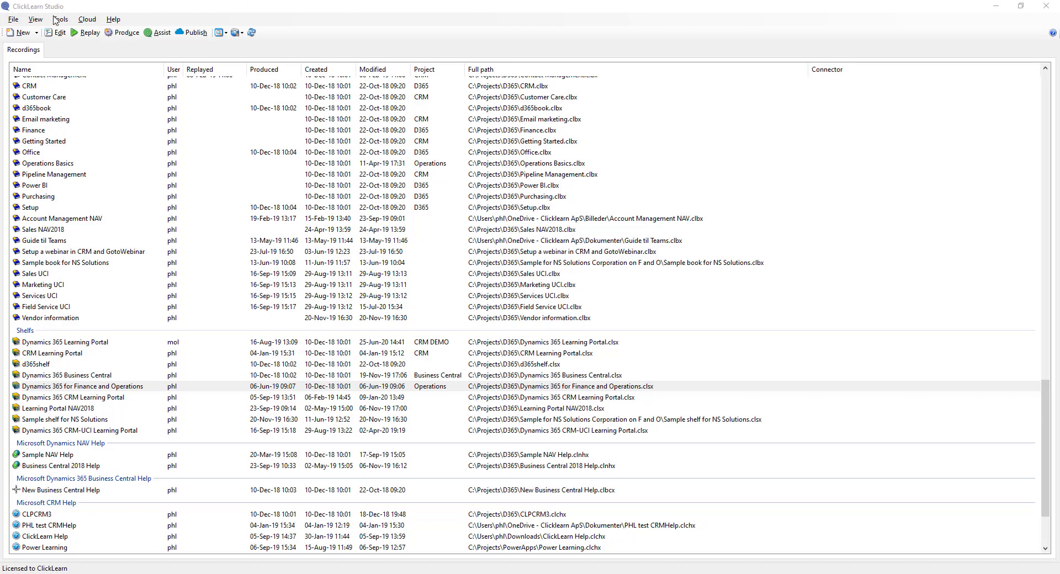
click(28, 35)
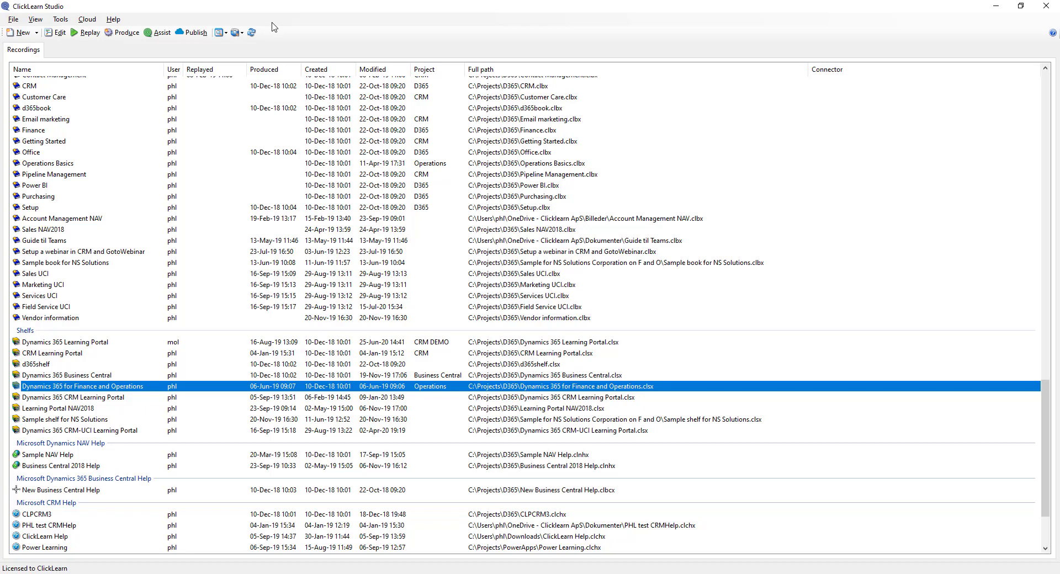
click(37, 34)
click(39, 45)
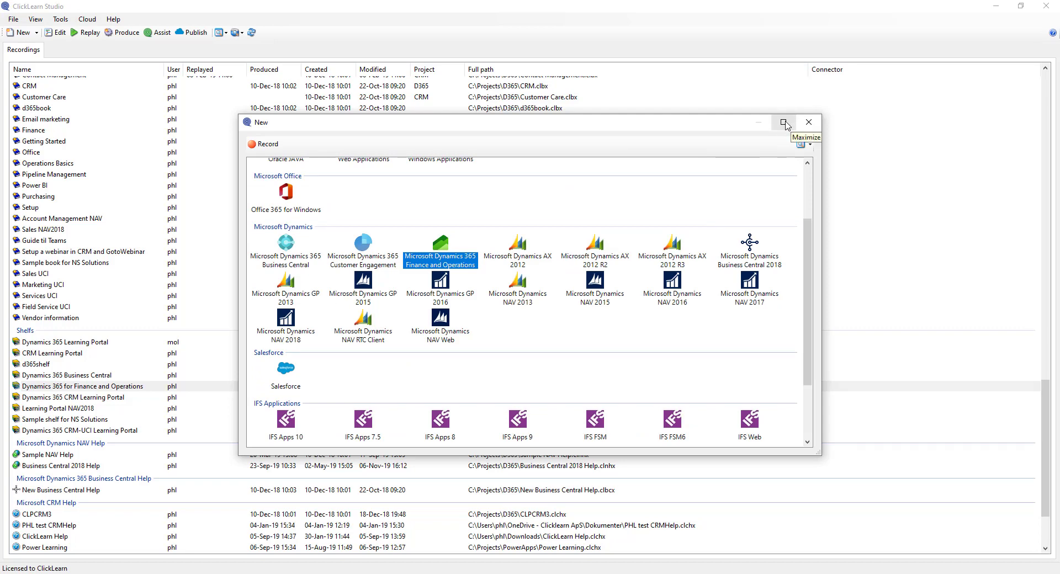
click(784, 123)
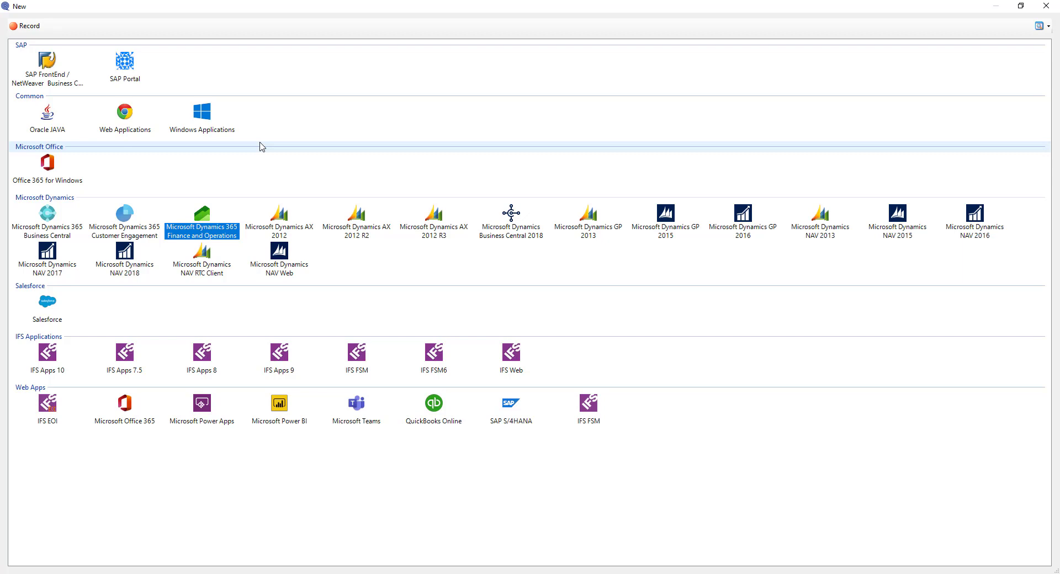
Start a Microsoft Dynamics 365 Business Central recording with English (United States) as the record language
double_click(54, 220)
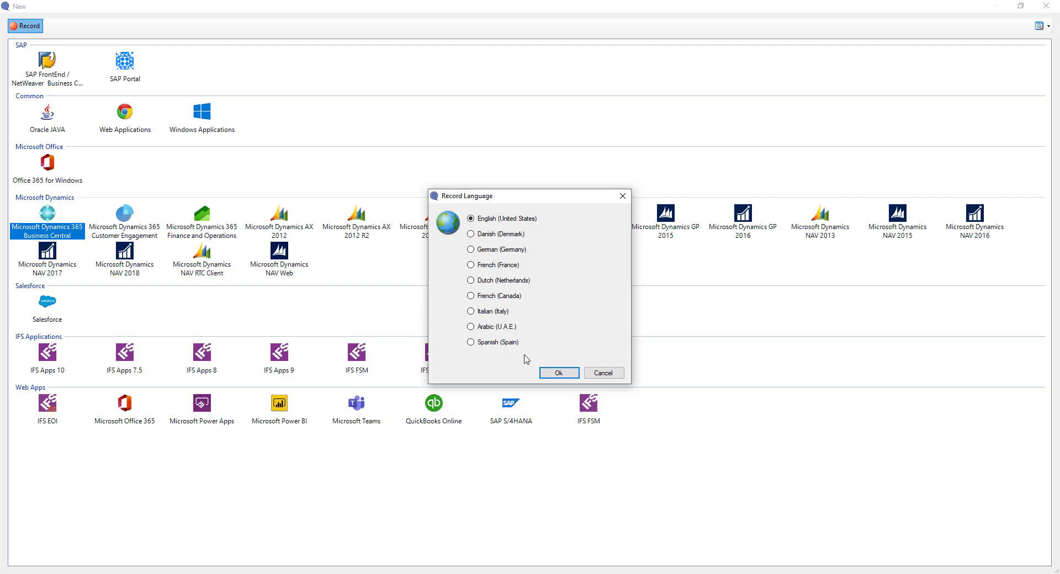
click(559, 373)
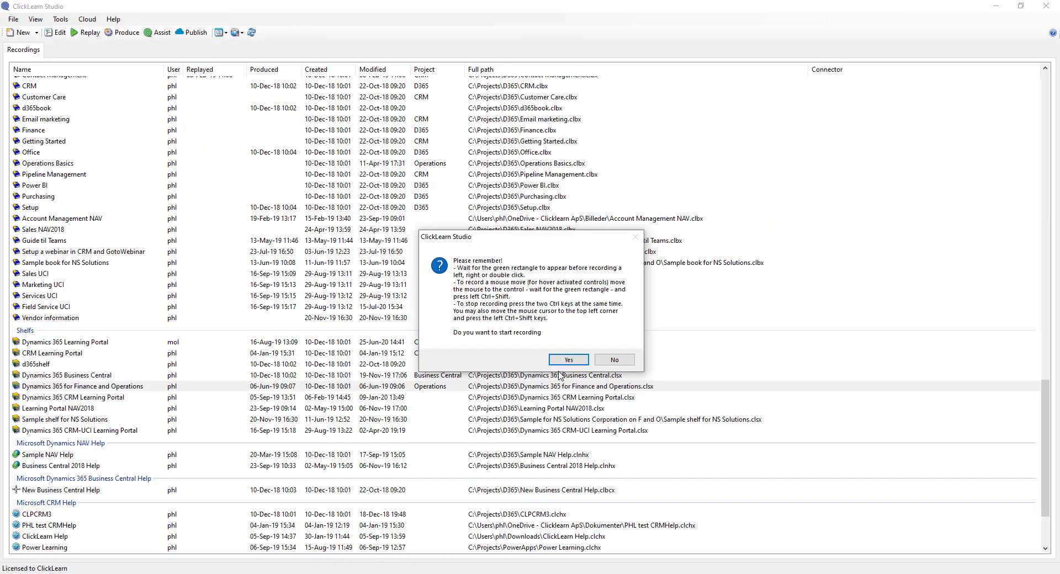
click(569, 360)
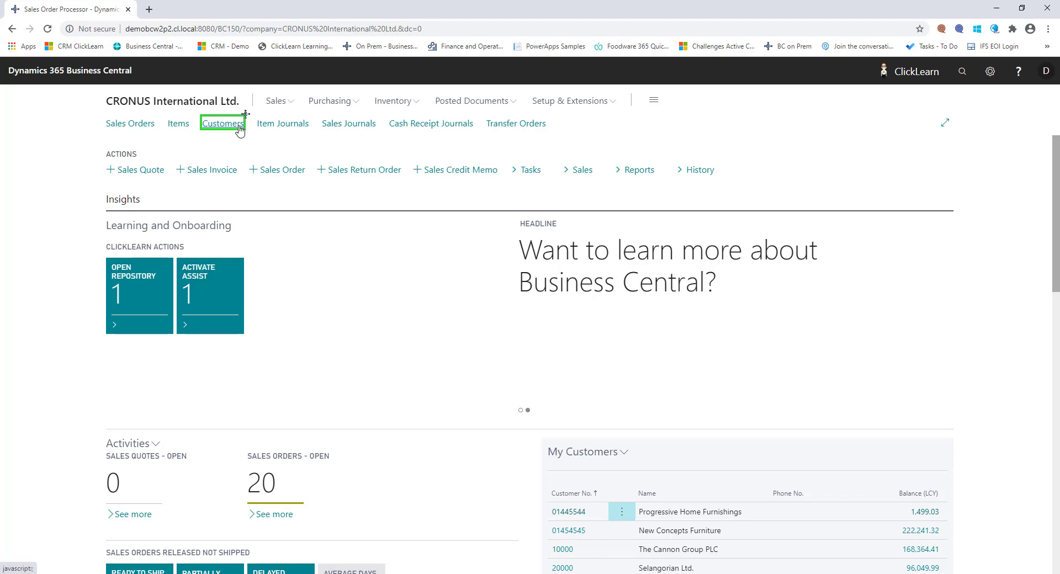
Record opening The Cannon Group PLC from the Customers list and selecting its No., Name, Address and Address 2 fields
click(239, 127)
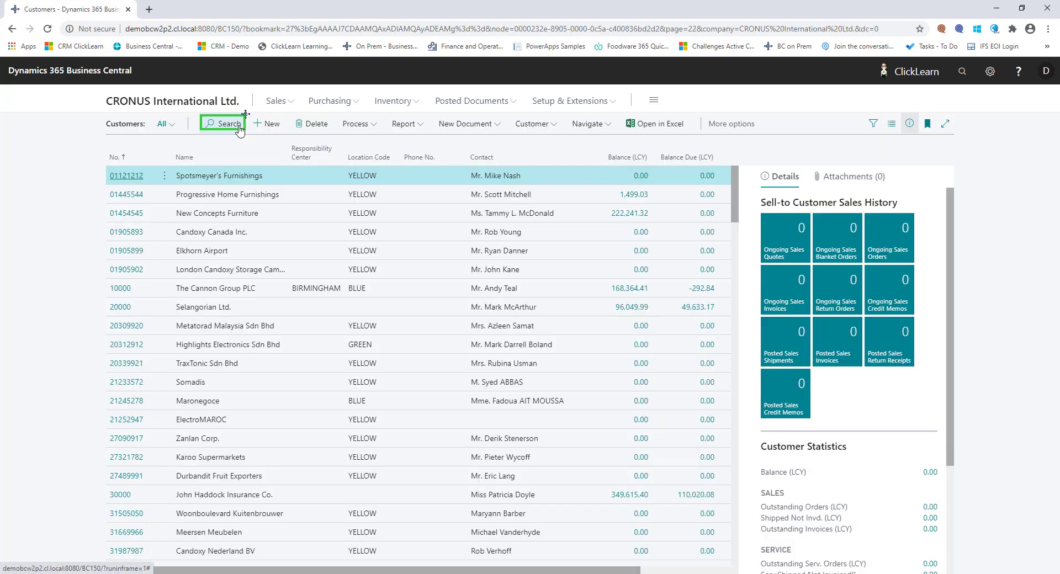
click(128, 294)
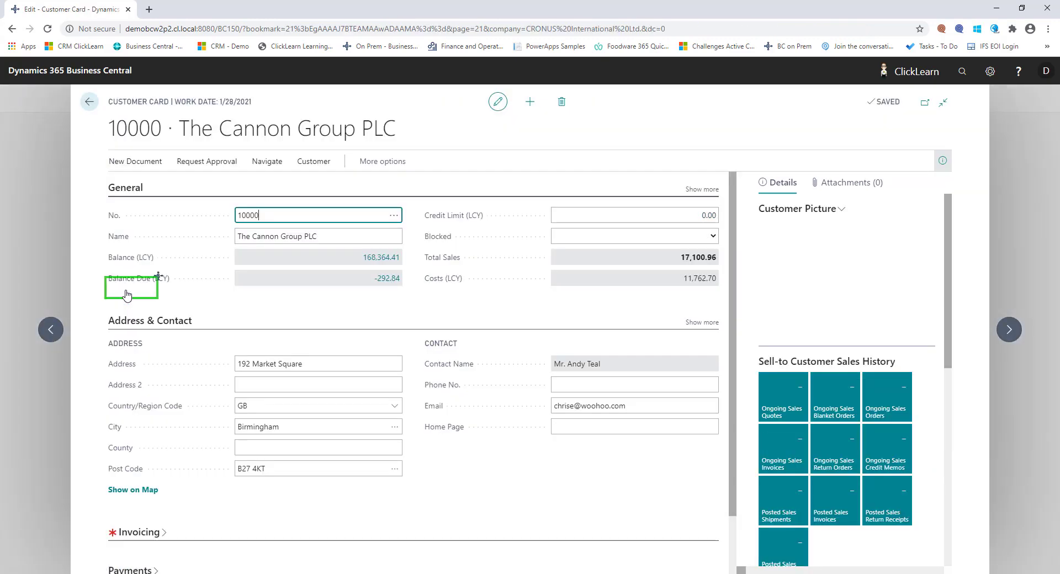
click(325, 218)
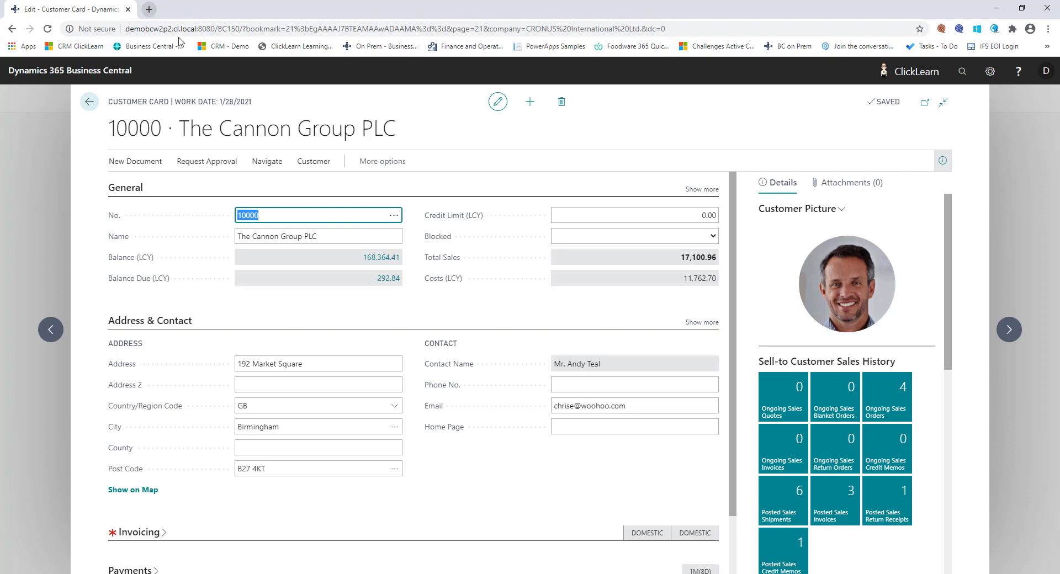
click(284, 214)
click(336, 238)
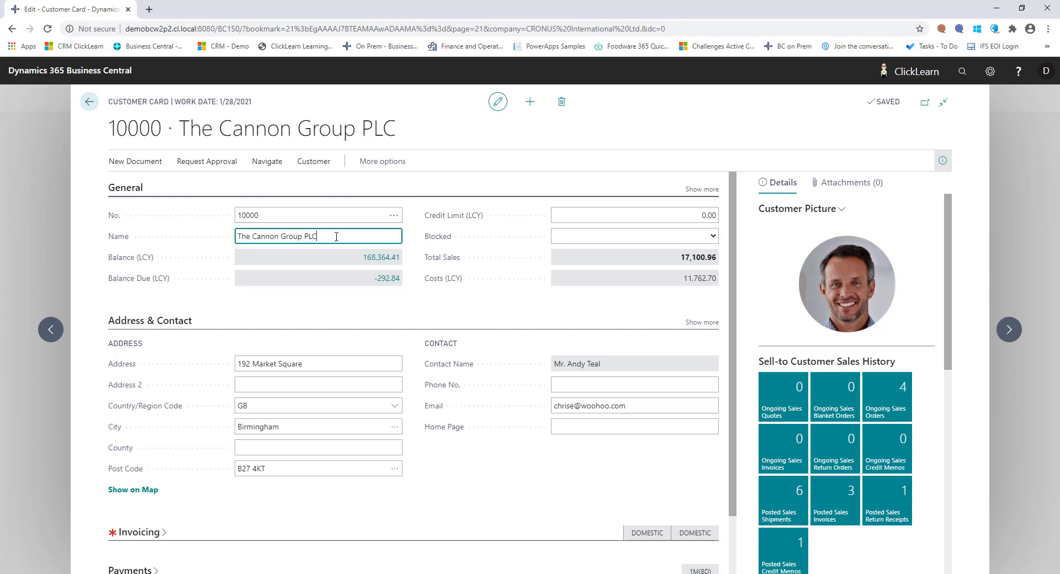
click(338, 363)
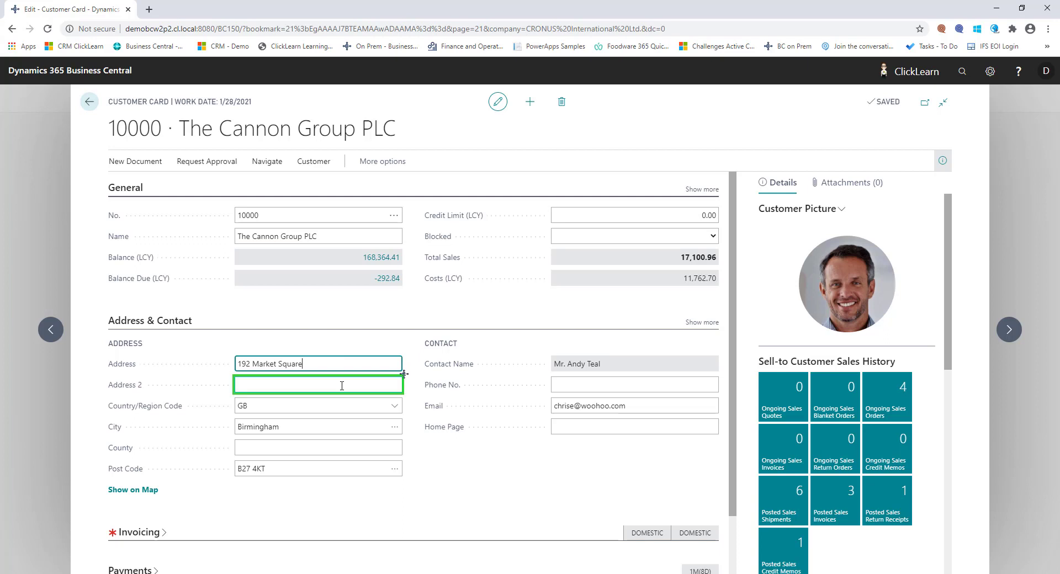
click(342, 386)
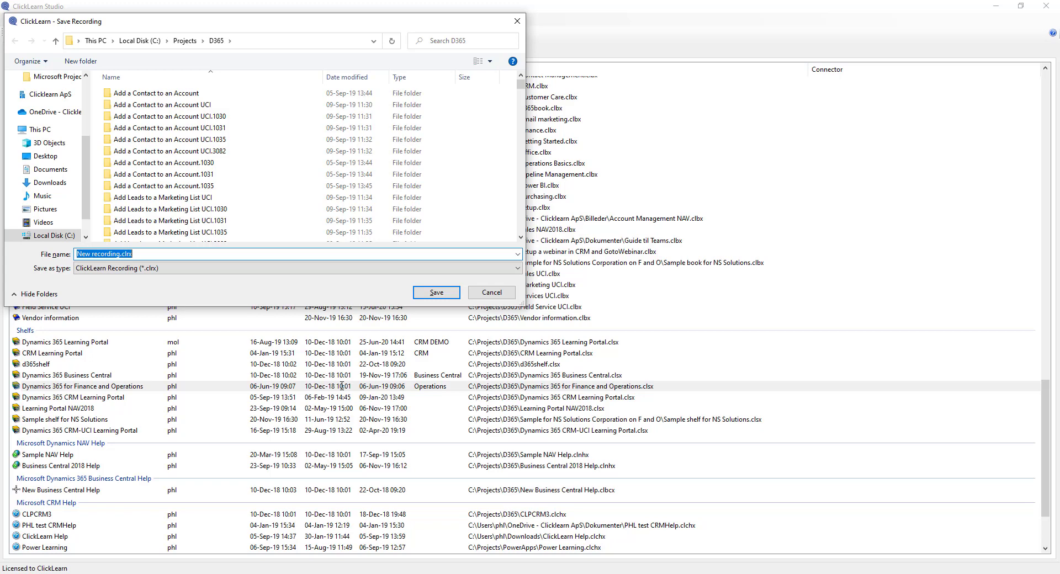
Save the finished recording in the D365 project folder as Edit a customer
text(Edit a )
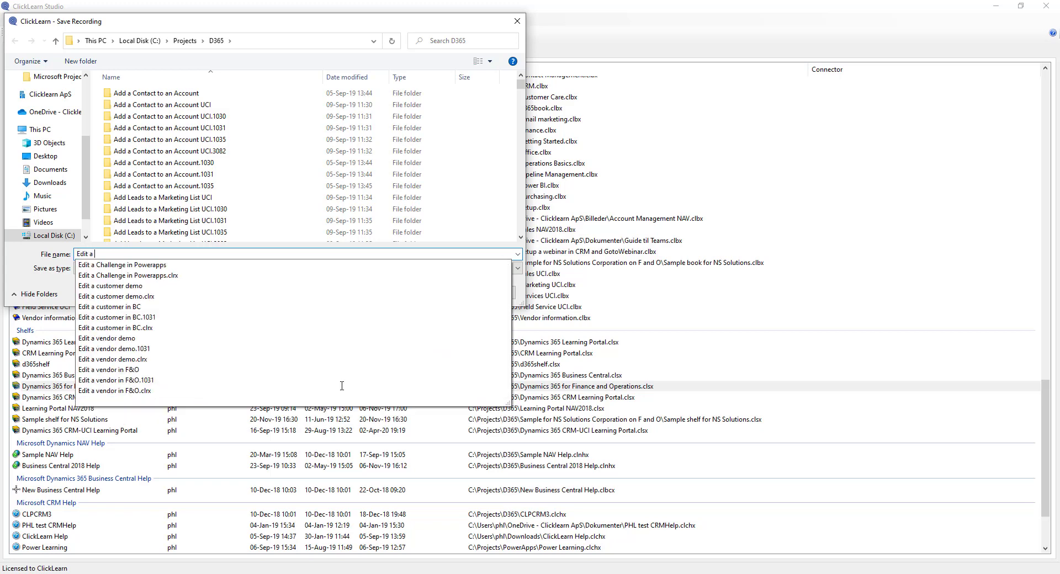
text(customer)
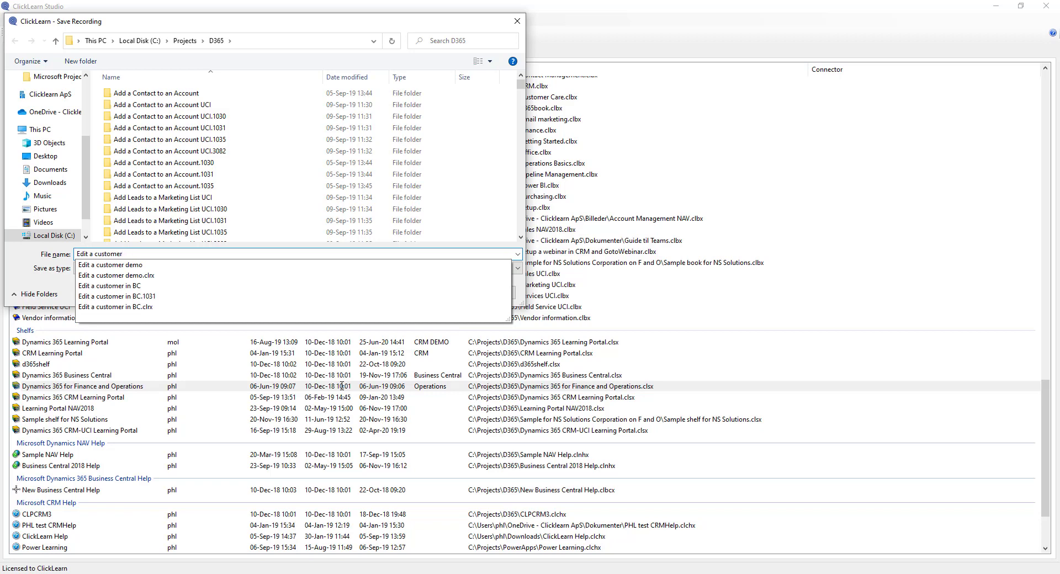
key(Return)
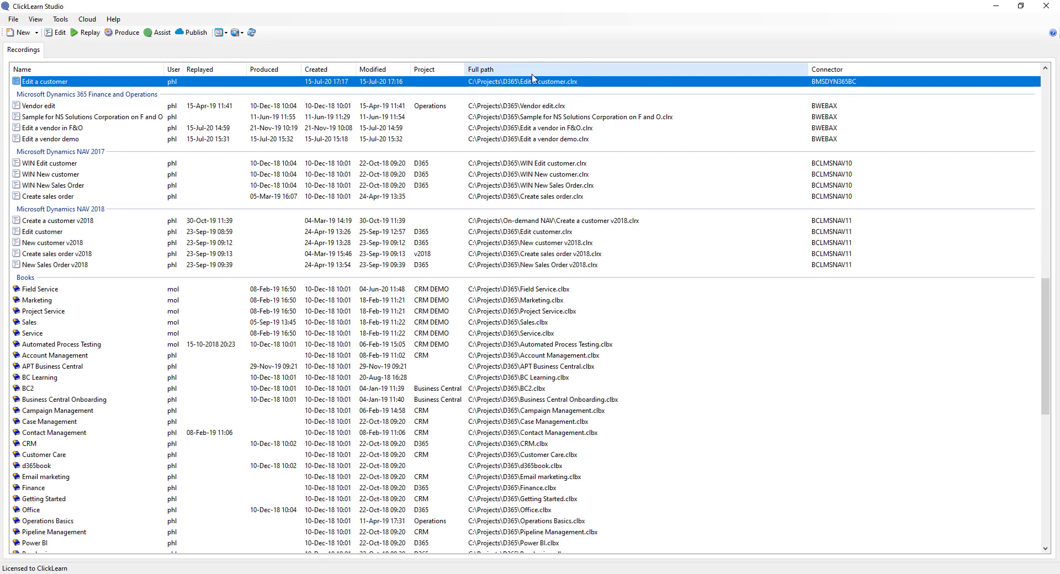
Produce the documentation for the Edit a customer recording and dismiss the completion notice
click(131, 38)
click(552, 378)
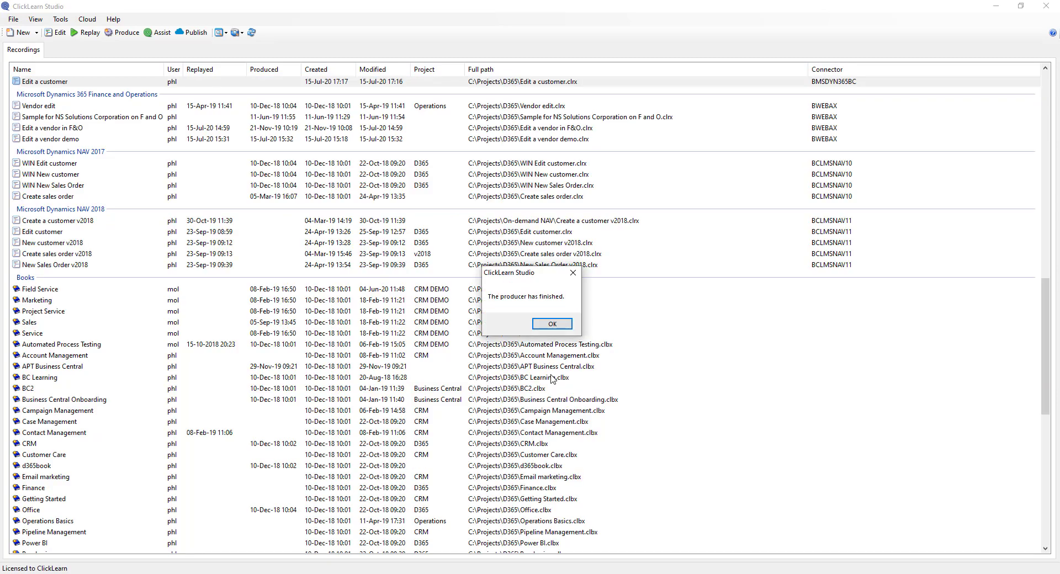
click(553, 324)
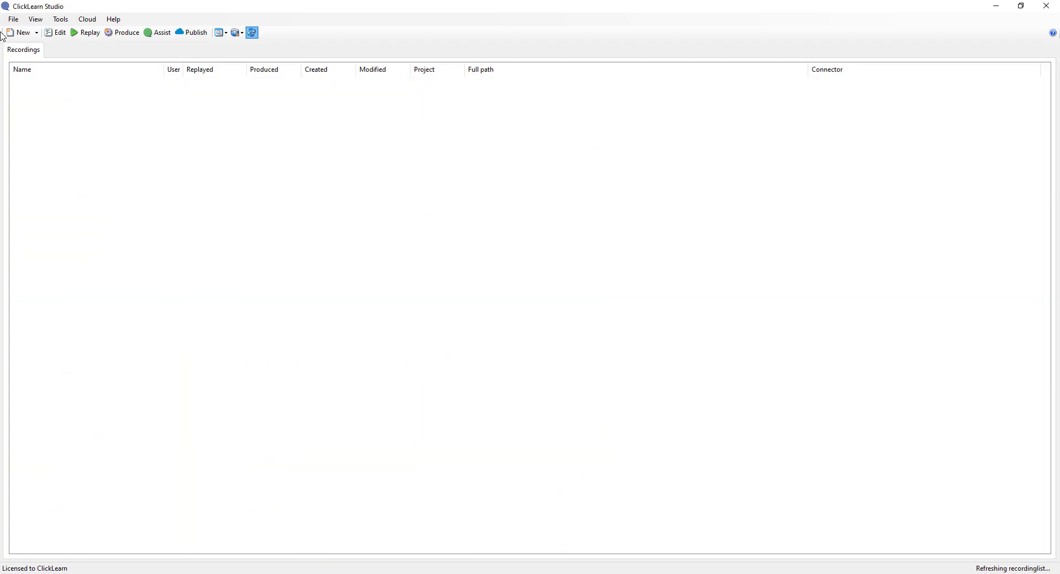
View the Edit a customer recording as a web page and skim its recorded steps down to Address 2
click(36, 20)
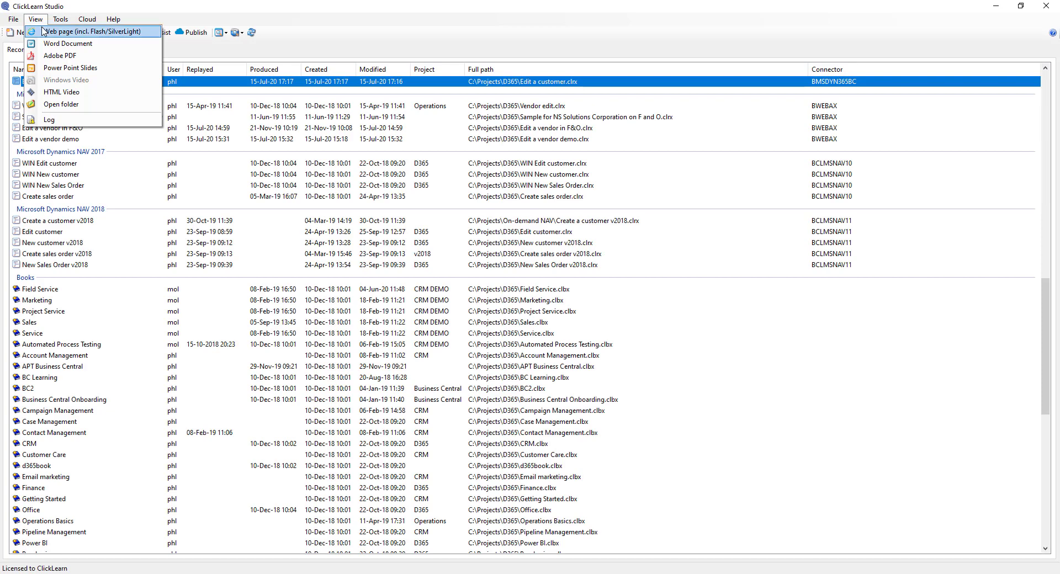
click(80, 35)
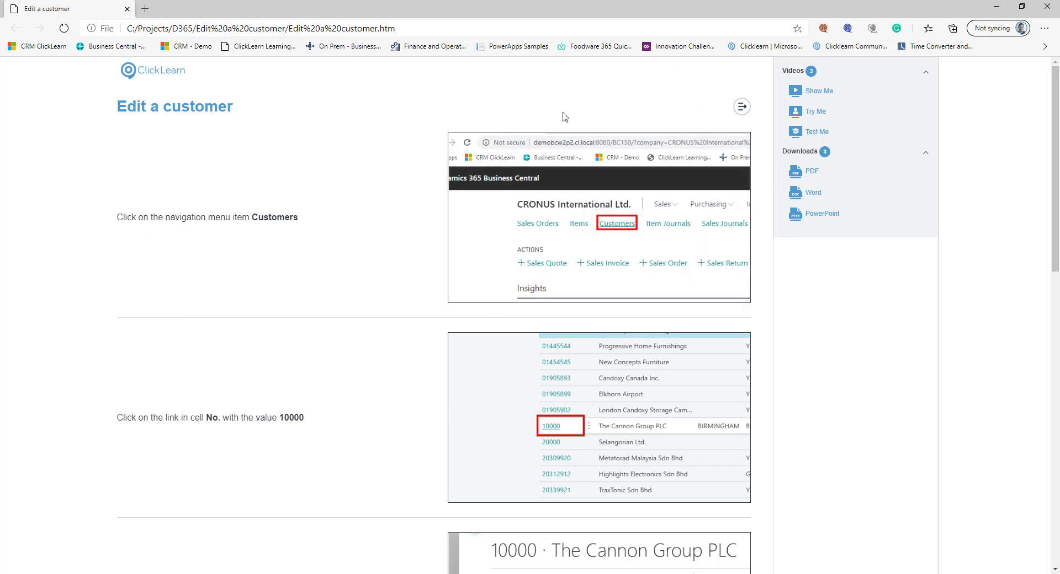
scroll(353, 292, down, 8)
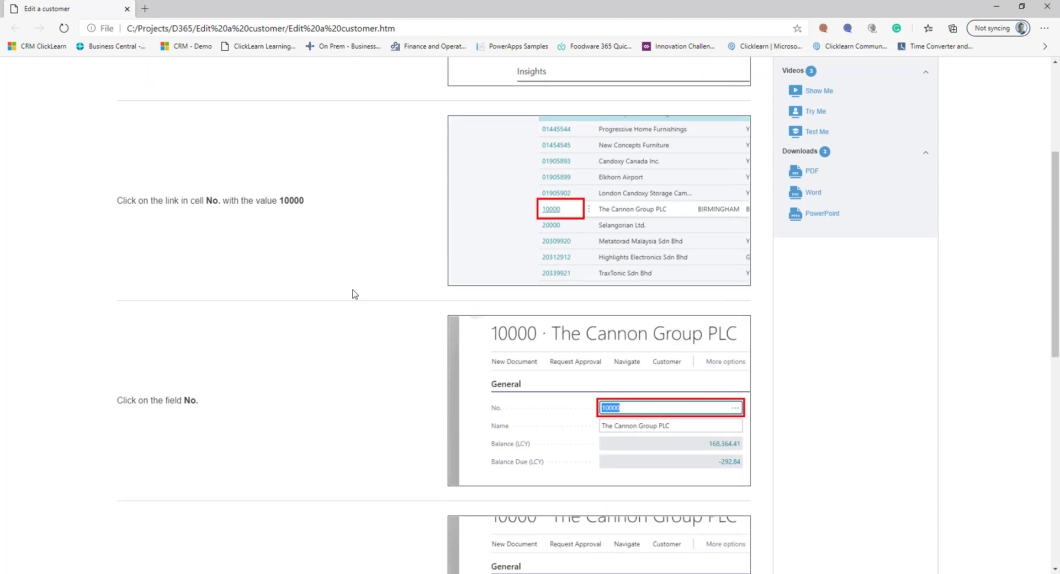
scroll(354, 295, down, 5)
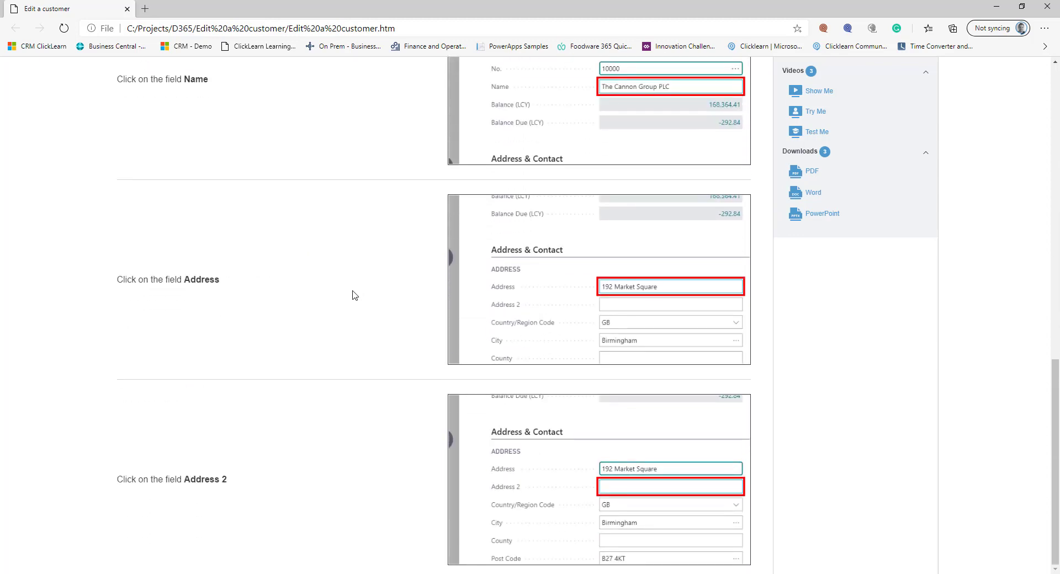
Open the Word version of the Edit a customer guide, look over its pages, and close the document
scroll(356, 296, up, 13)
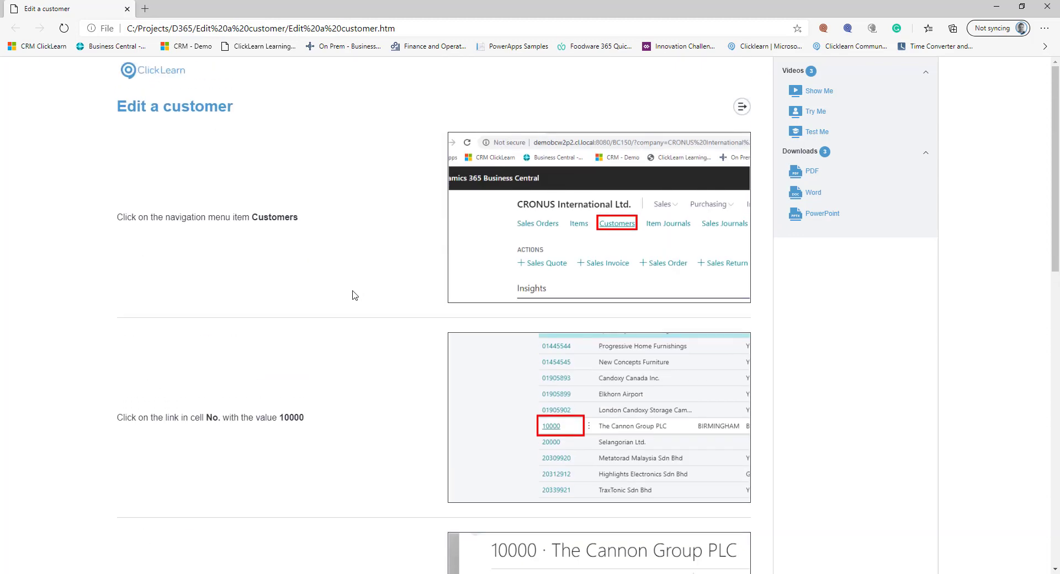
click(810, 201)
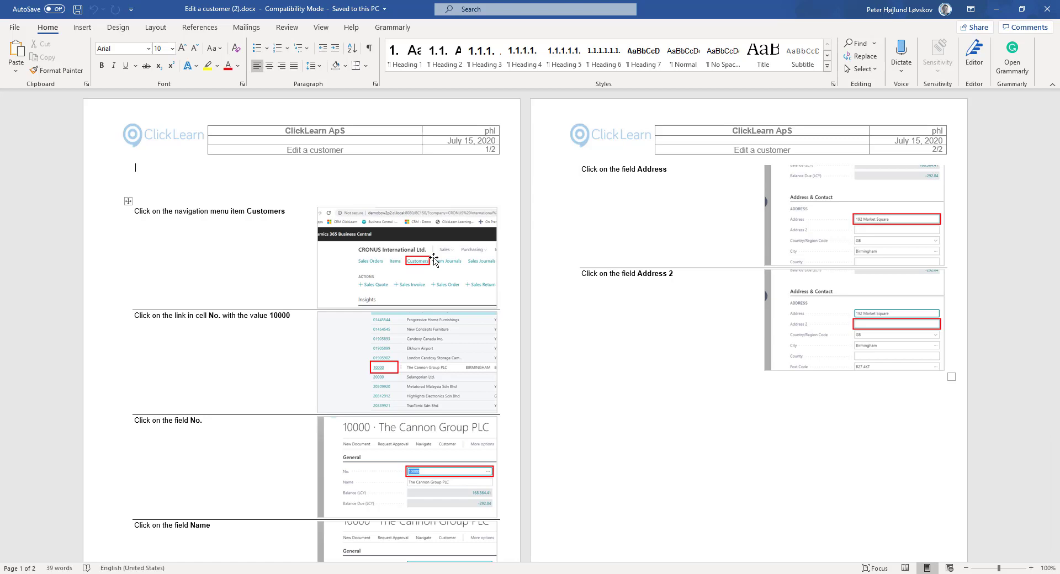
click(1048, 9)
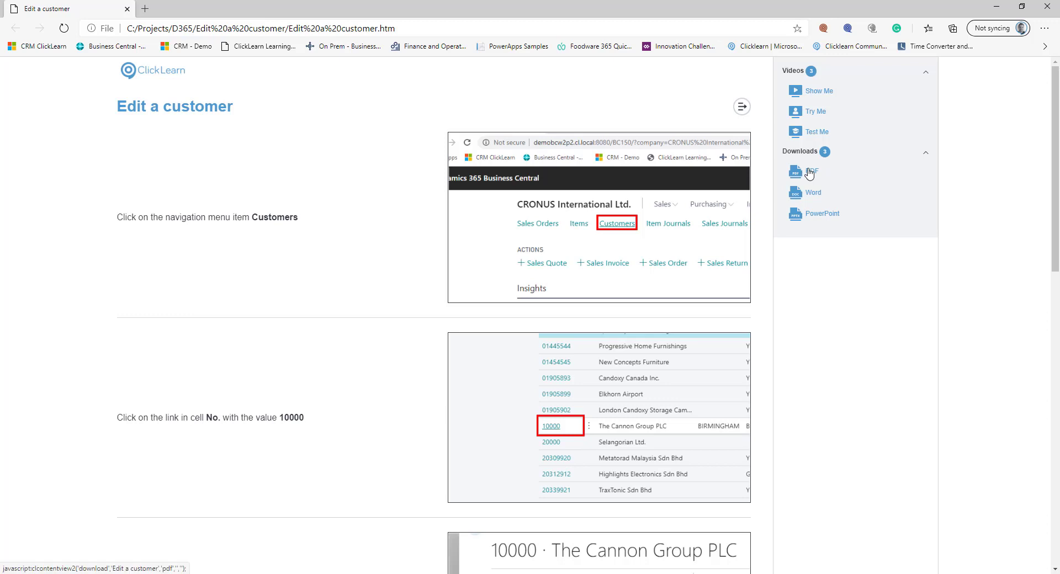
Open the PowerPoint version of the Edit a customer guide, play its slide show to the end, and exit it
click(822, 217)
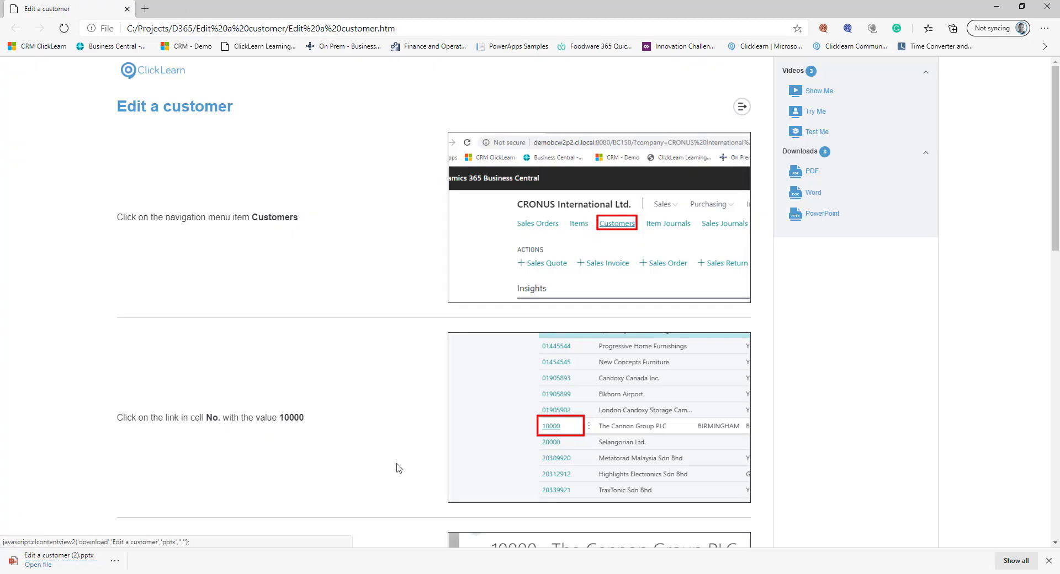
click(114, 561)
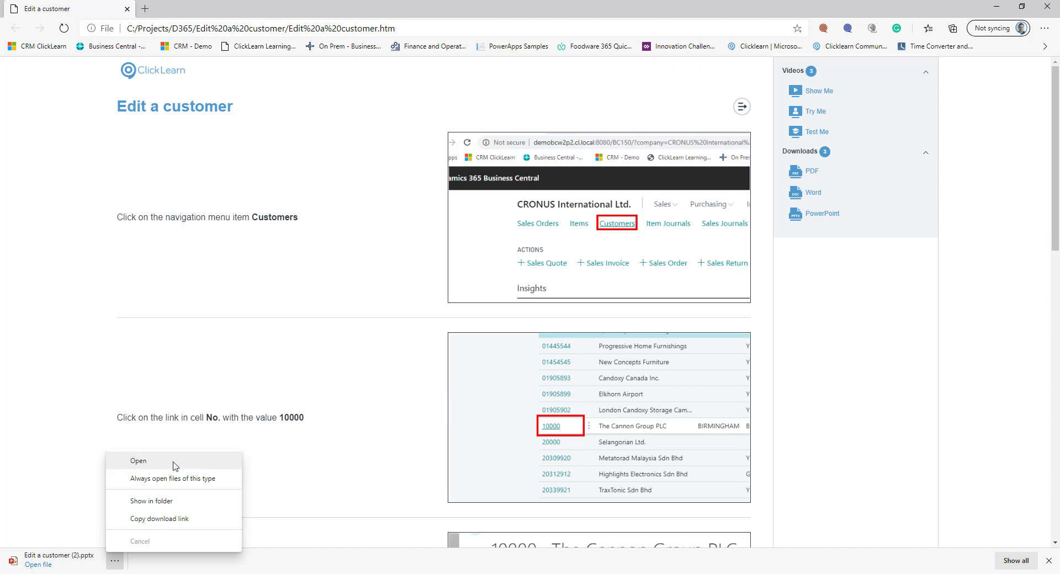
click(139, 461)
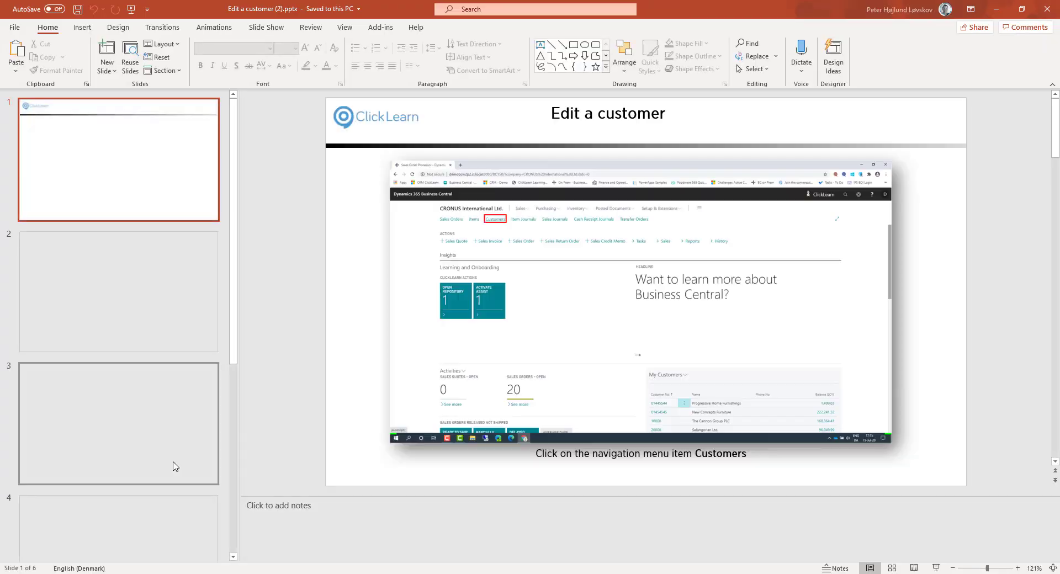
click(936, 568)
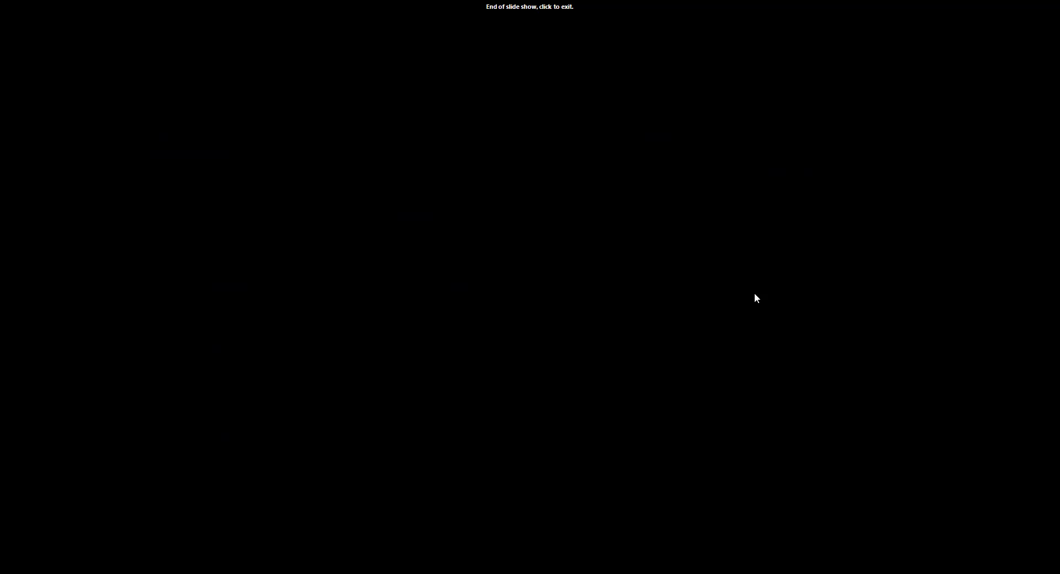
click(756, 298)
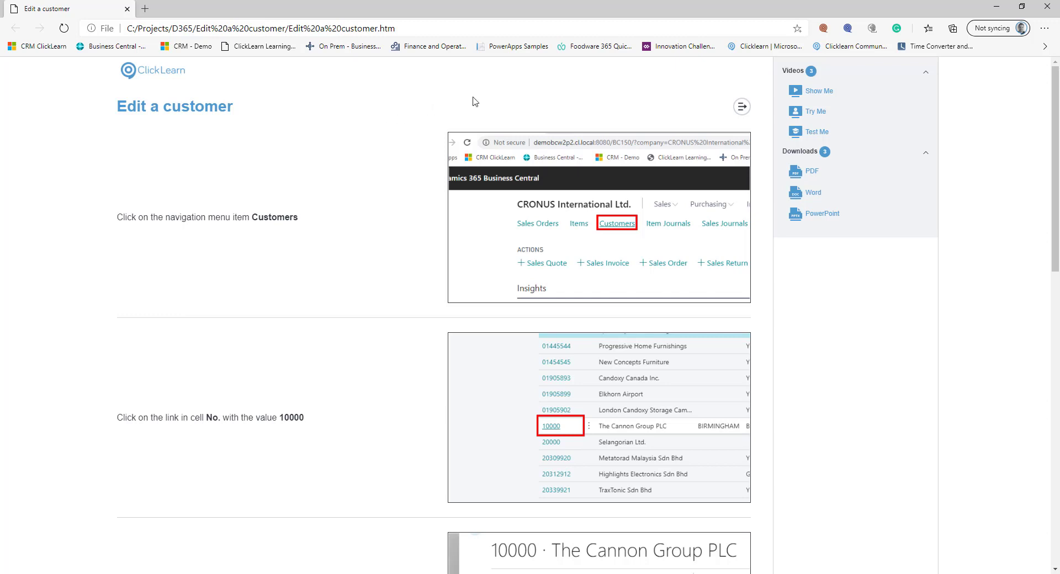
Watch the Show Me video, fill in its feedback form with a Great rating and the comment Hello, and close it unsubmitted
click(827, 91)
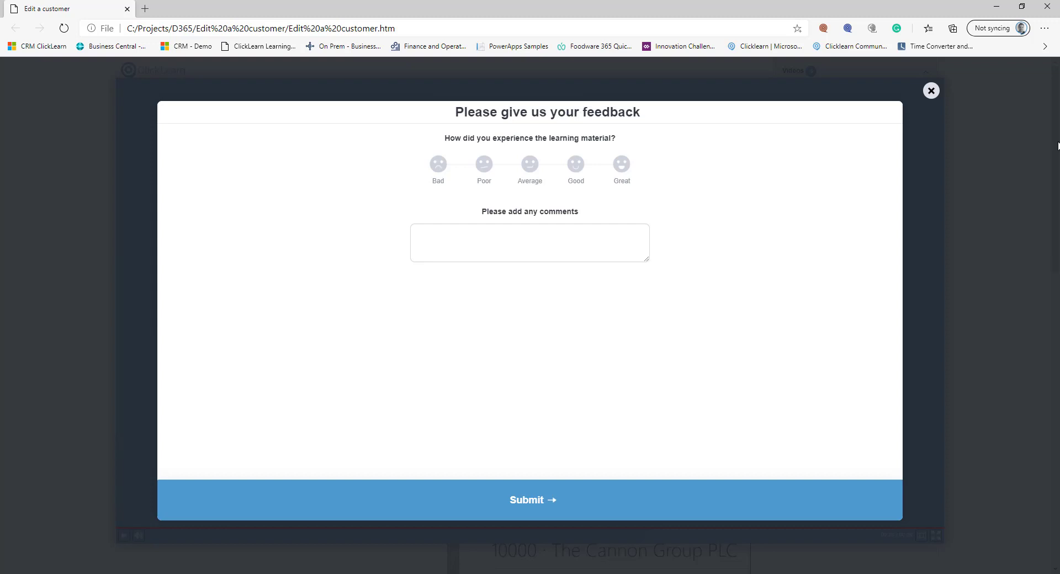
click(617, 172)
click(552, 247)
text(Hello)
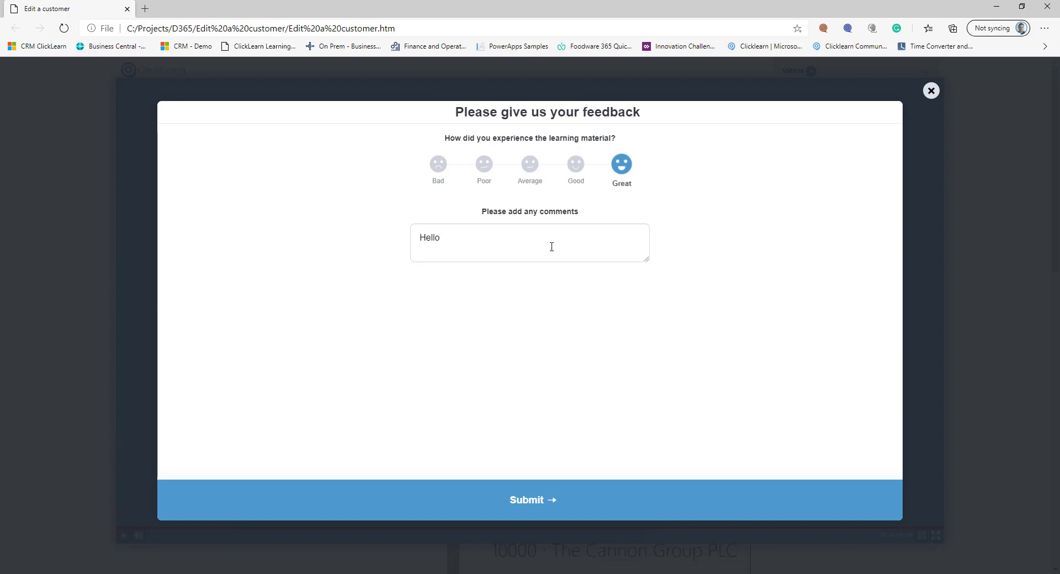
click(932, 90)
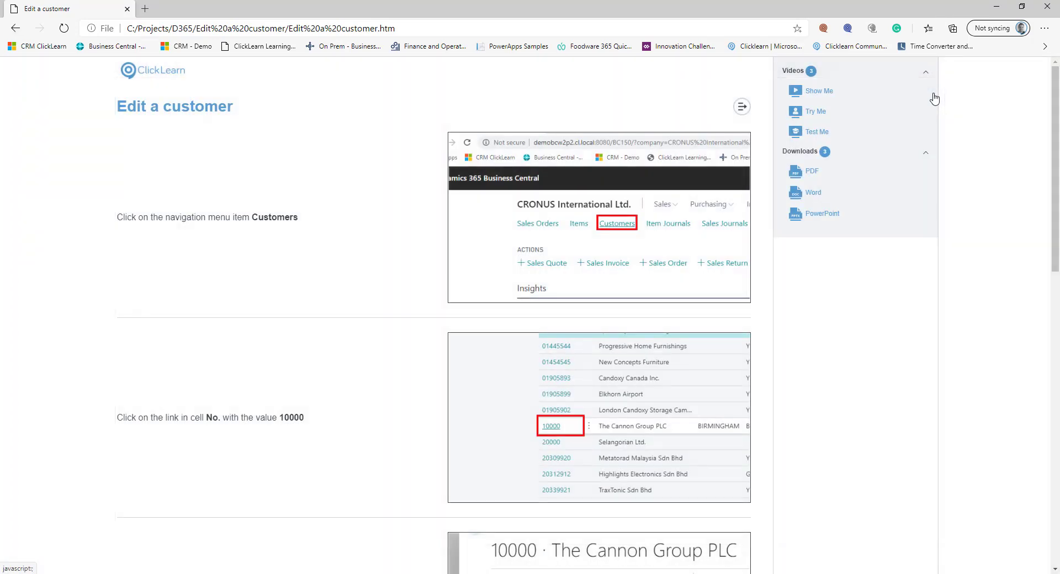
Play through the Try Me simulation of Edit a customer, mute its sound, and close the feedback form
click(821, 115)
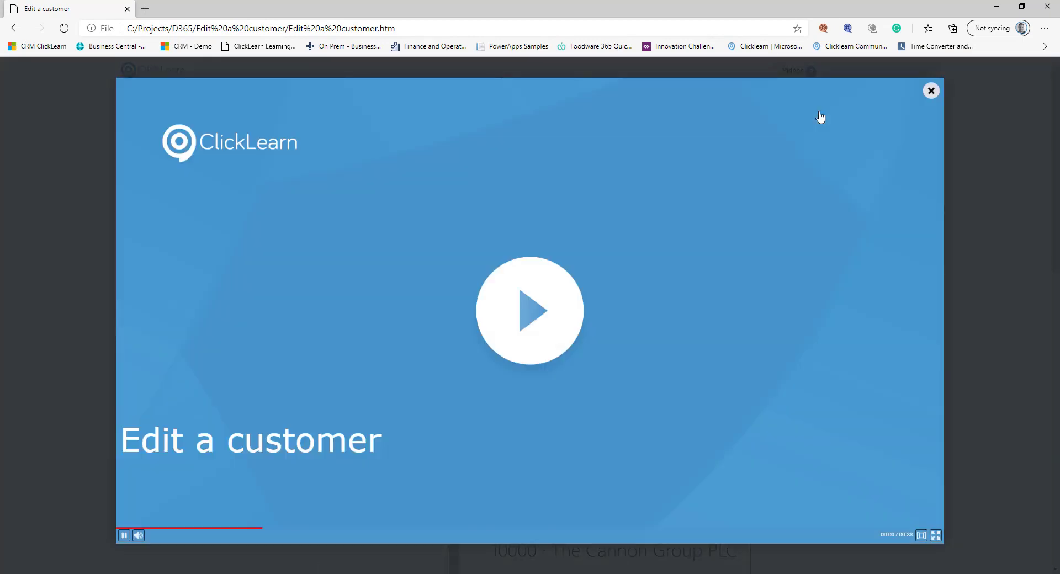
click(533, 314)
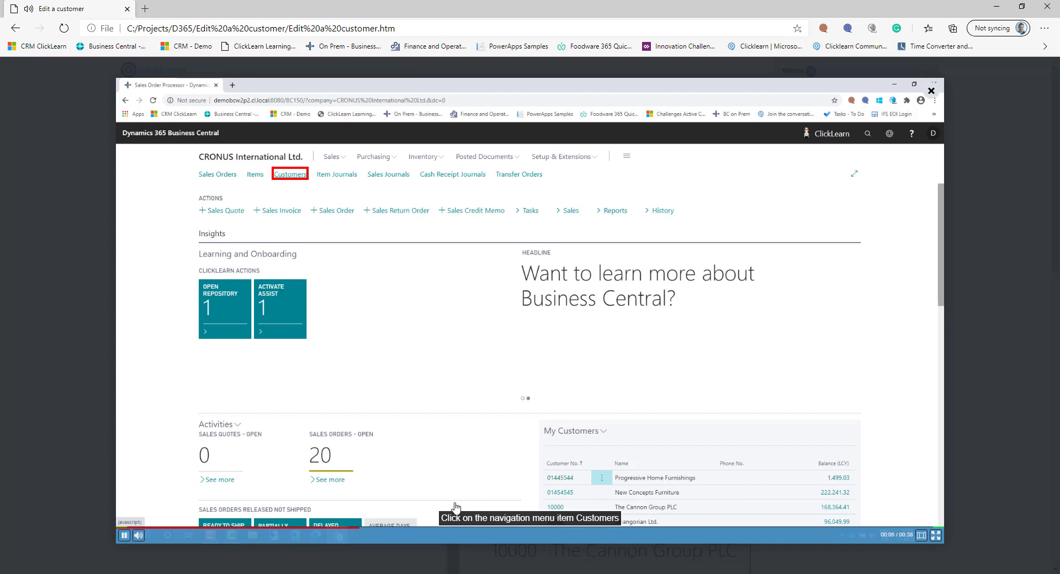
click(139, 535)
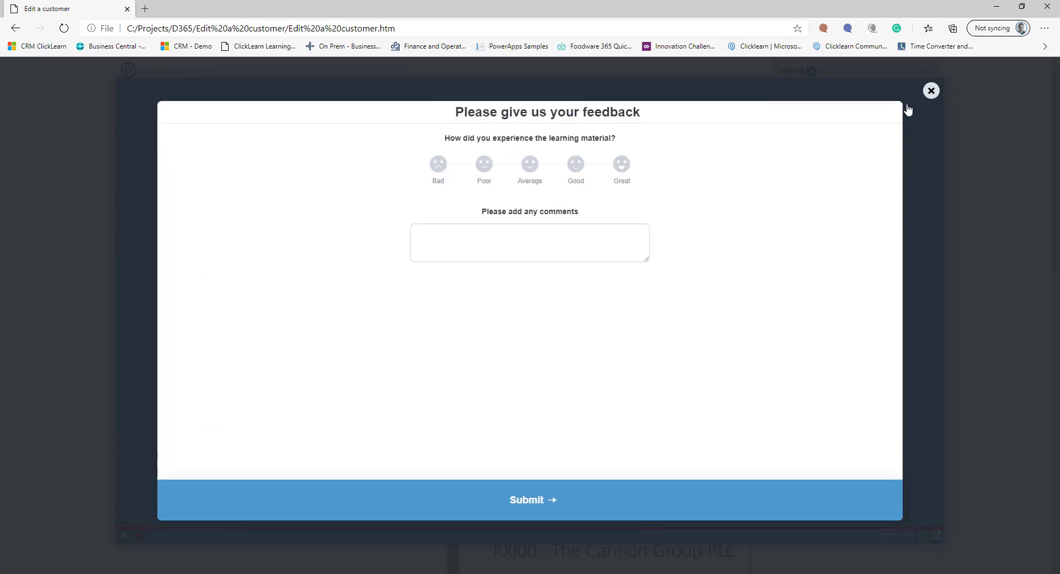
click(931, 91)
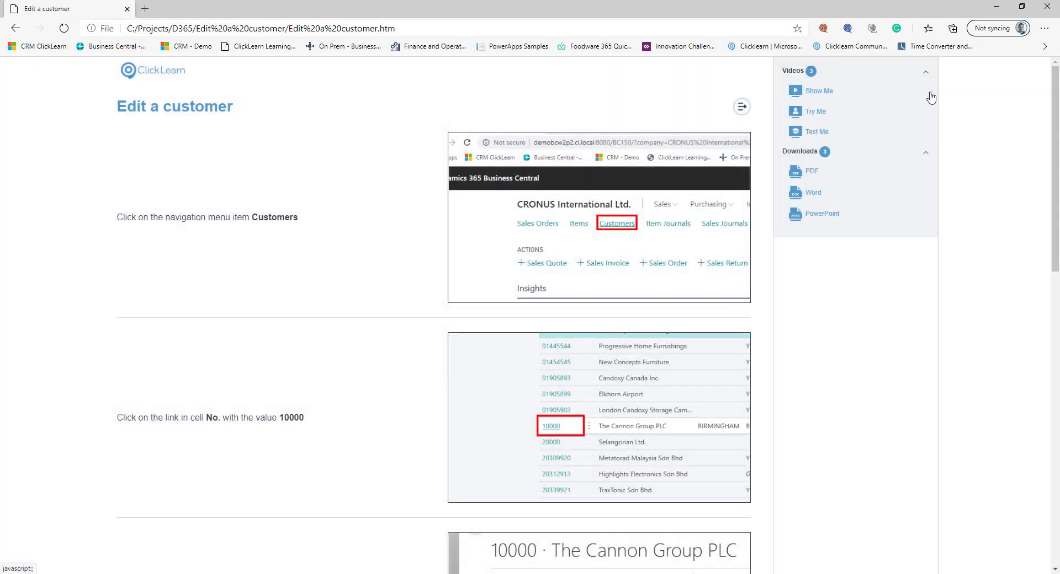
Take the Test Me version of Edit a customer with the sound muted and close its detailed evaluation
click(818, 138)
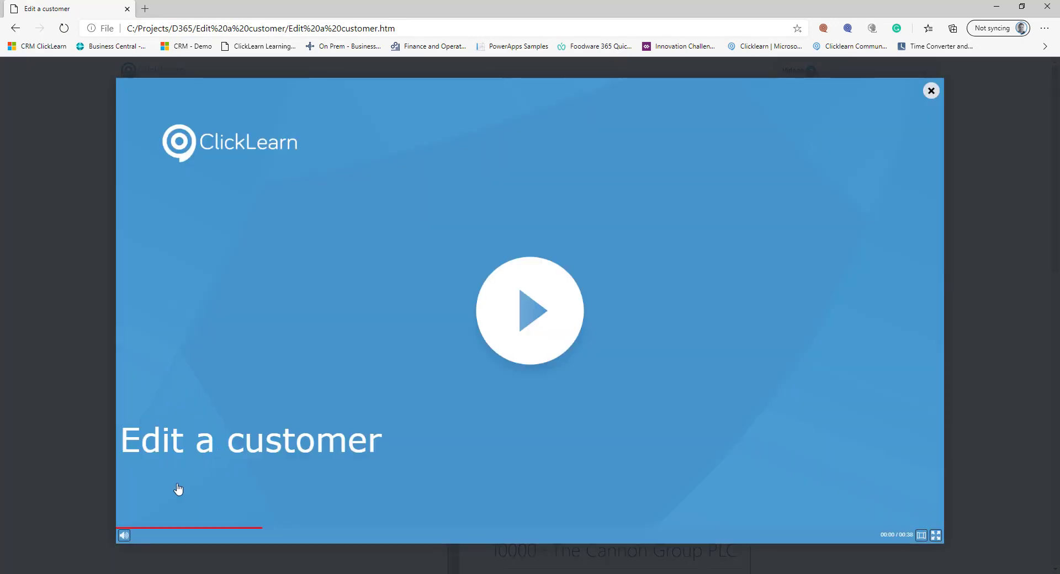
click(125, 536)
click(543, 314)
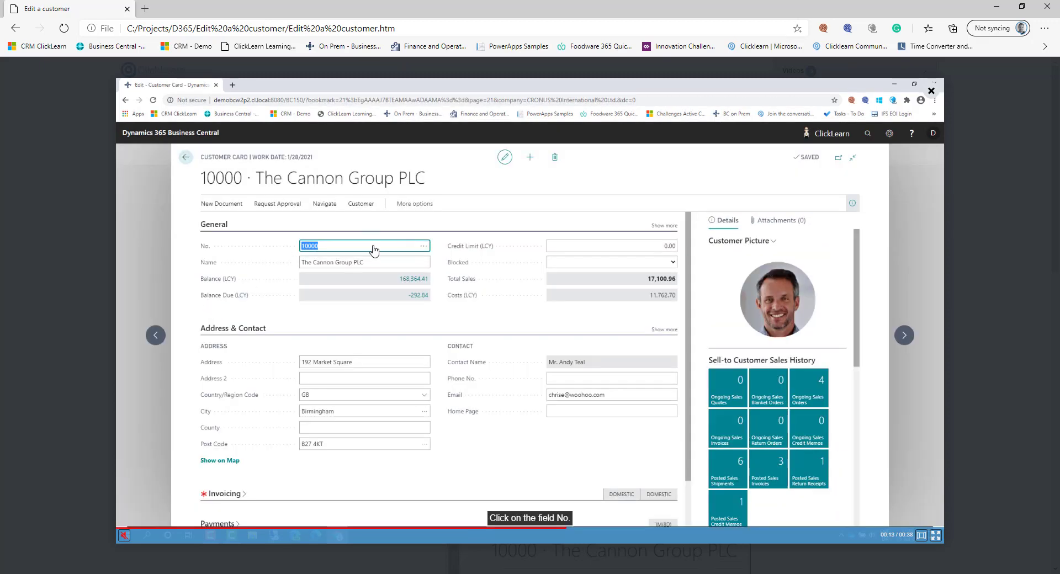
click(394, 380)
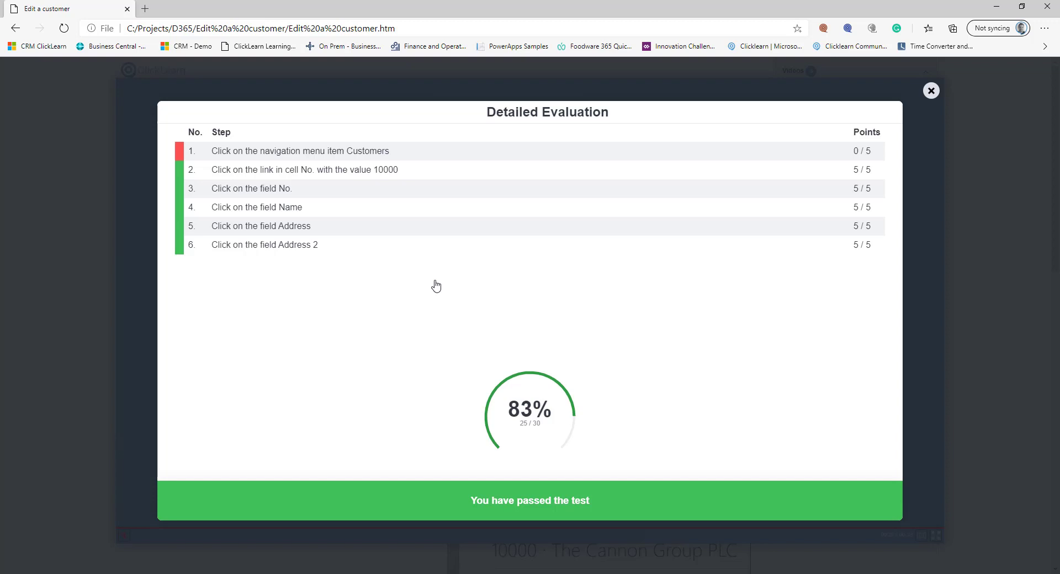
click(937, 92)
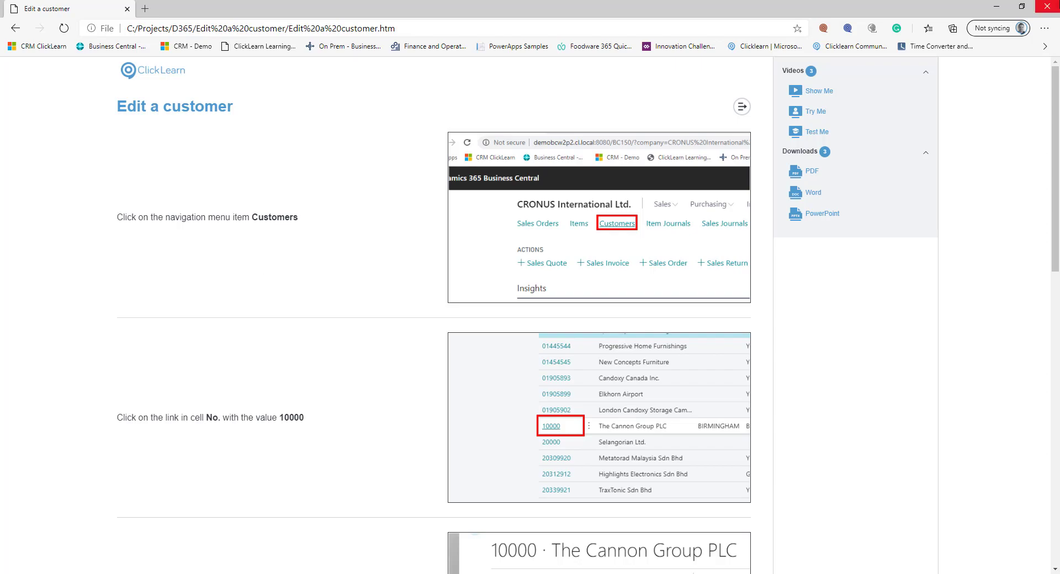
Return to ClickLearn Studio, open the Edit a customer recording for editing, and insert a chapter named Objective before the Customers navigation step
click(1047, 6)
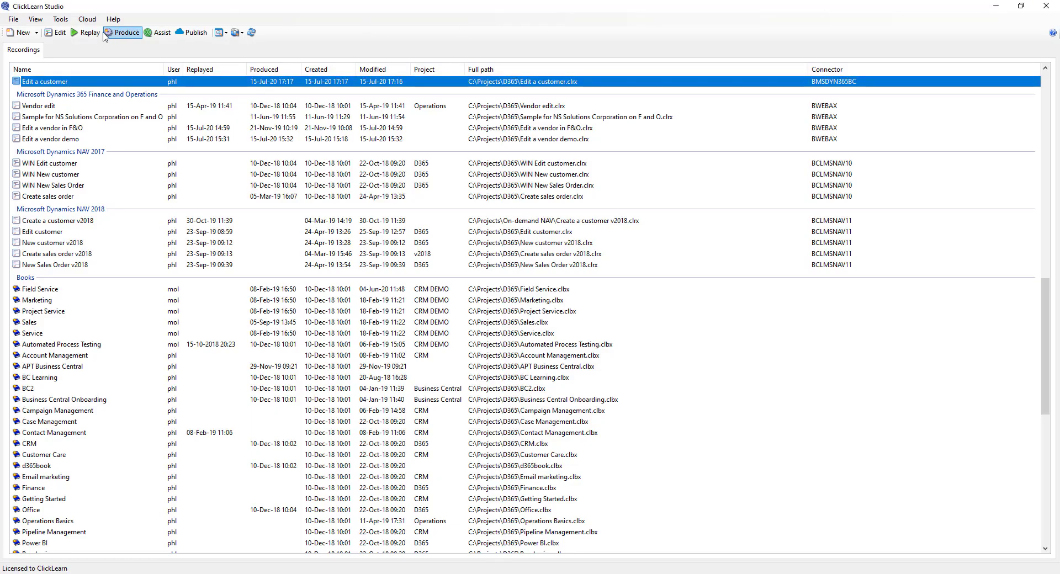
click(59, 33)
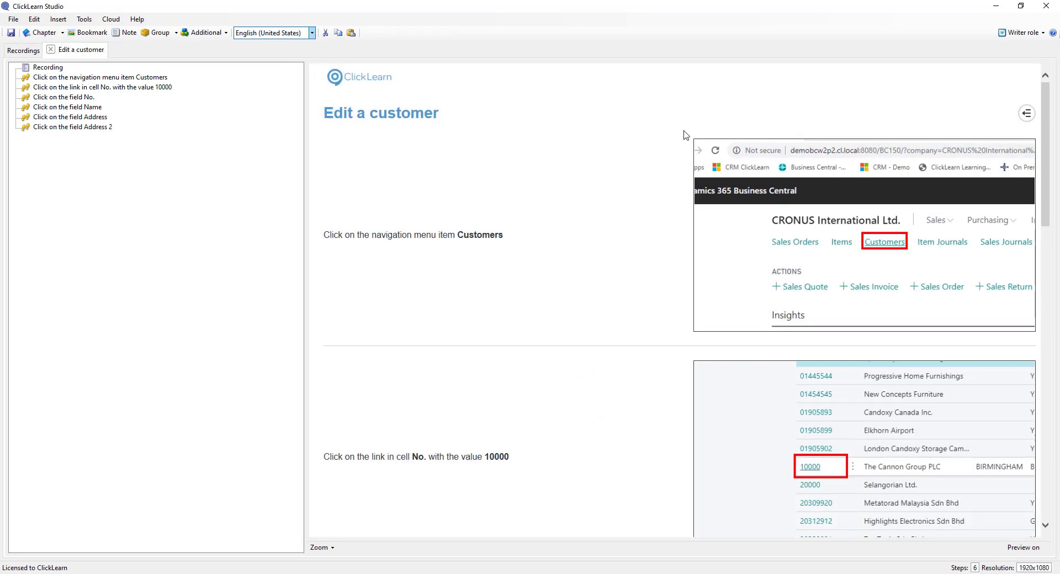
click(103, 79)
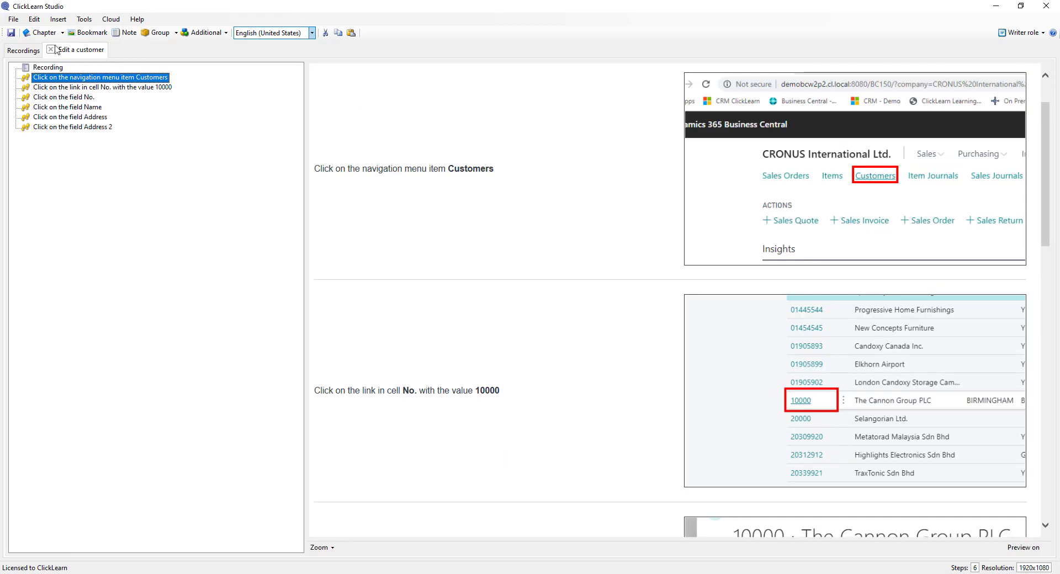
click(53, 34)
text(Ob)
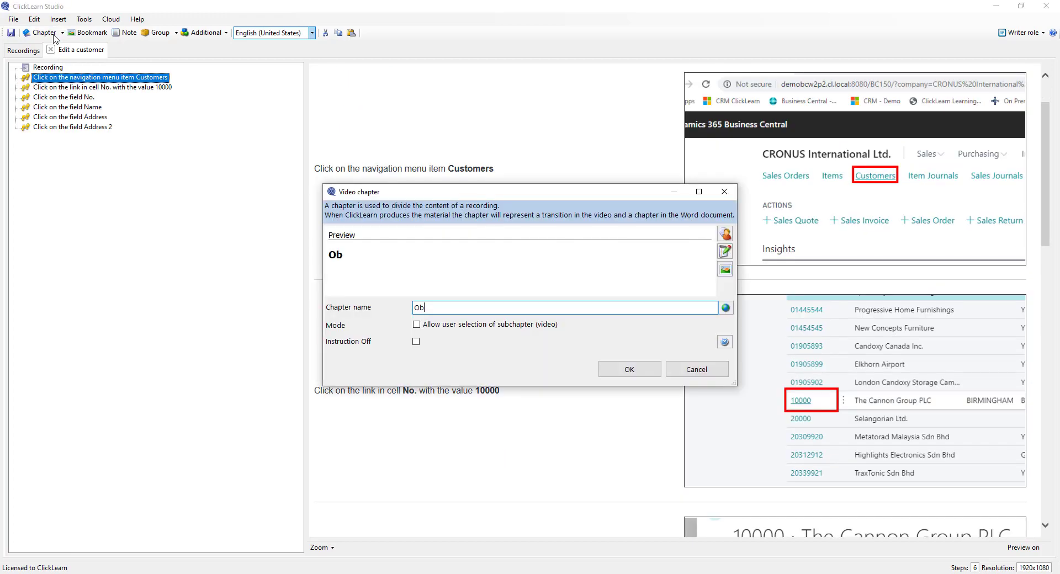
text(jective)
click(627, 369)
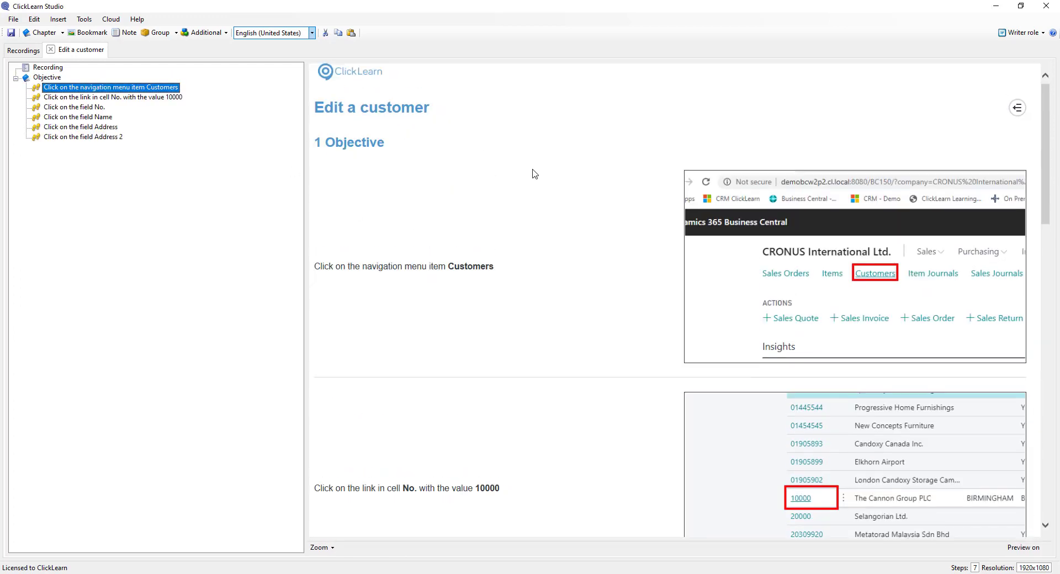
Insert the note "Use this guide to edit a customer" under the Objective chapter, before the Customers navigation step
click(126, 33)
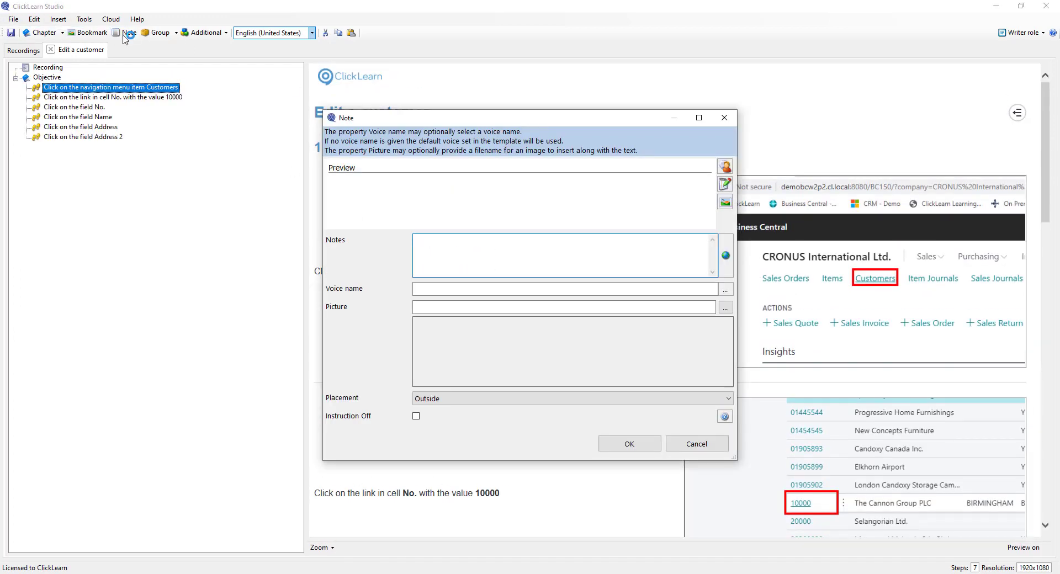
text(Use thi)
key(BackSpace)
text(se this guide to edit a)
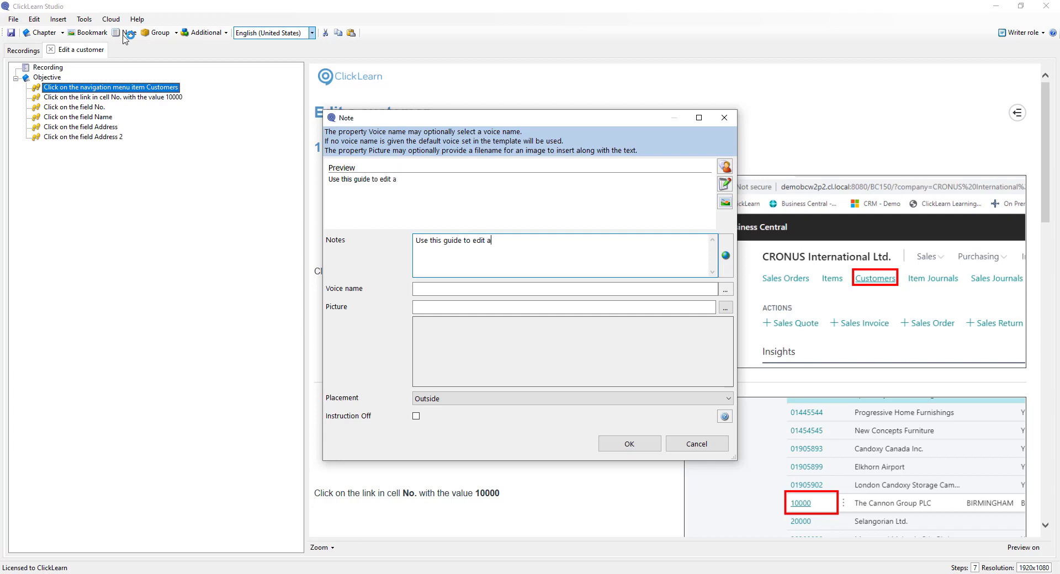
text( customer)
click(630, 450)
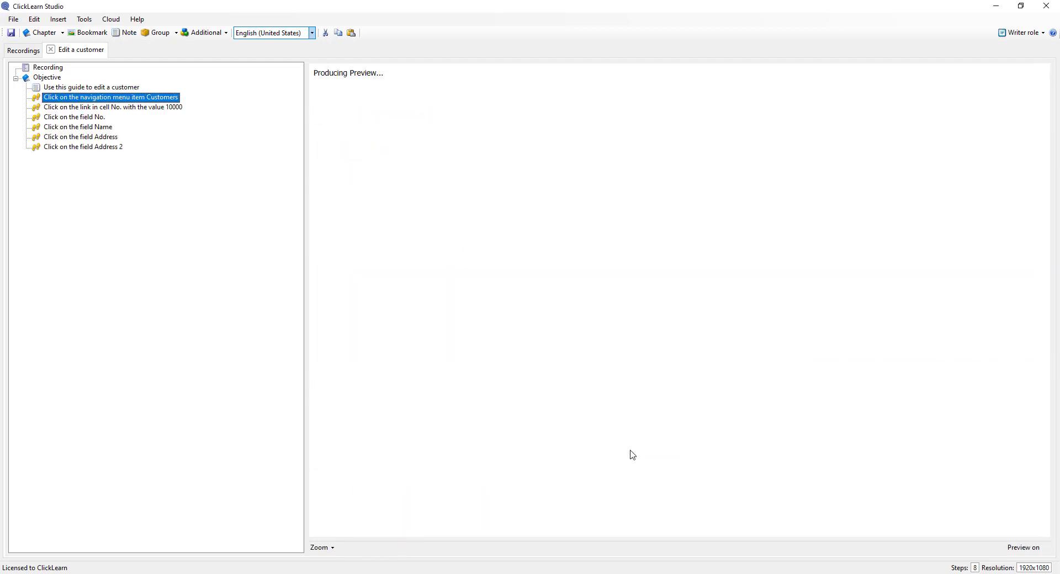
scroll(633, 455, up, 2)
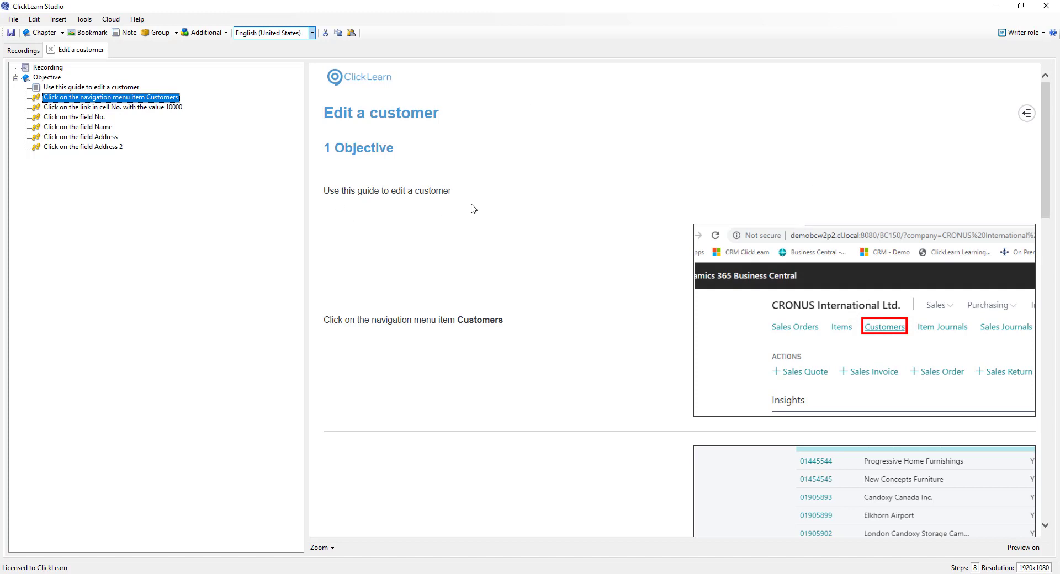
Generalize the step for the link in cell No. with the value 10000 so it applies to any row
scroll(587, 156, down, 4)
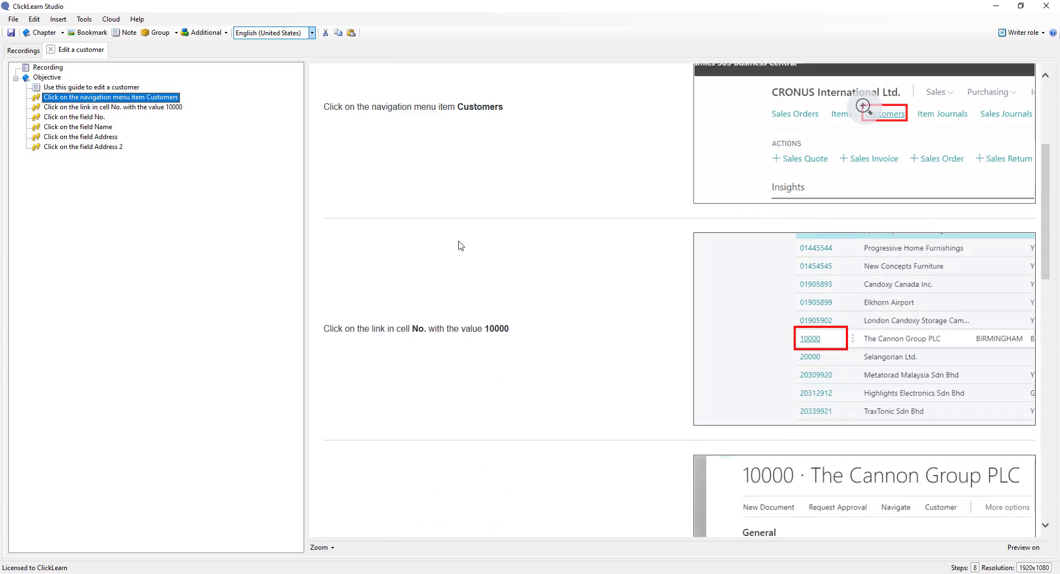
right_click(127, 108)
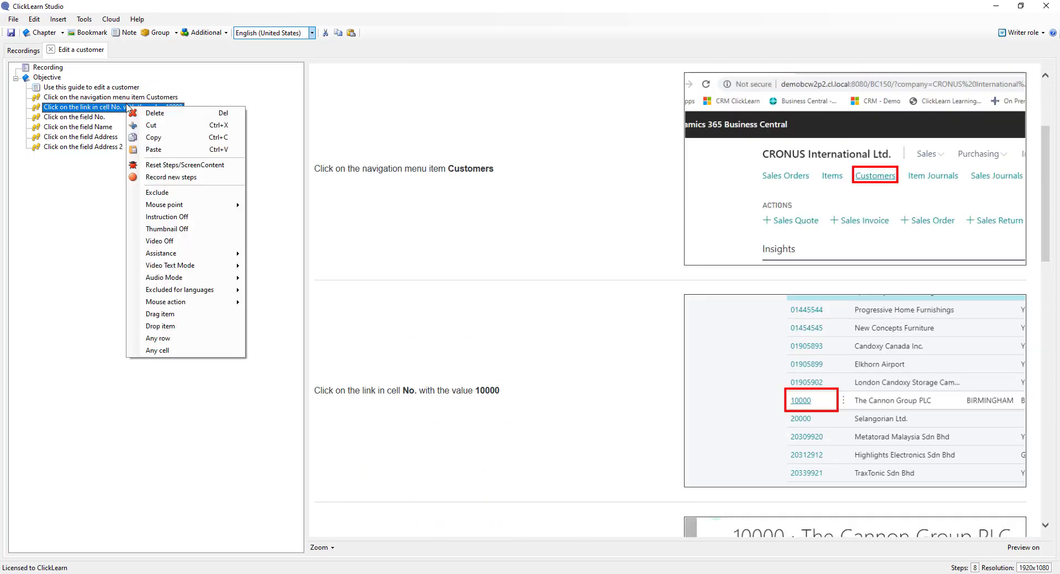
click(169, 339)
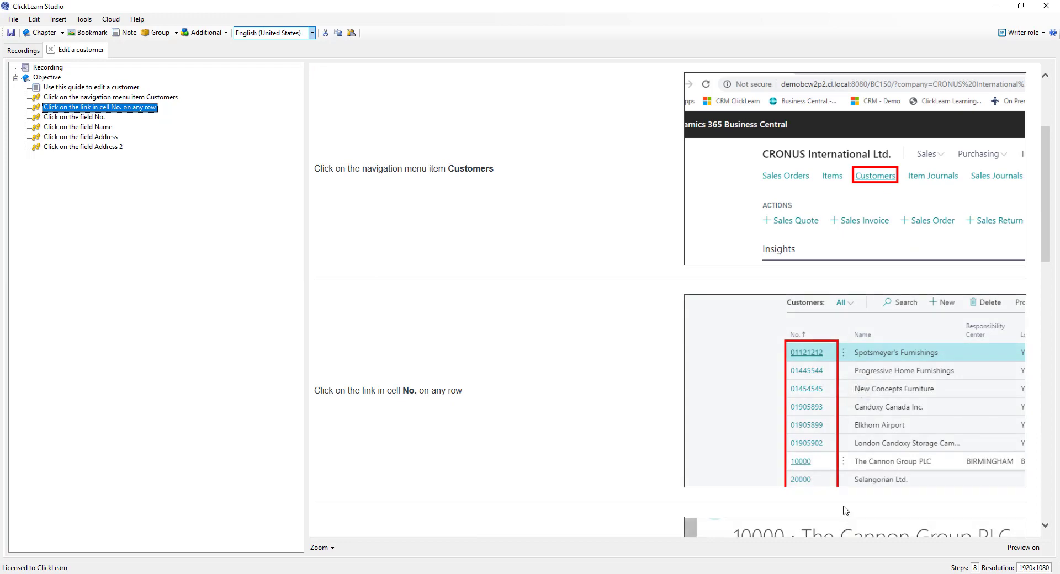
Group the No. and Name field steps as a numbered list, highlighting all steps at once, using the last image, cropped to the group
scroll(546, 408, down, 5)
scroll(545, 408, down, 3)
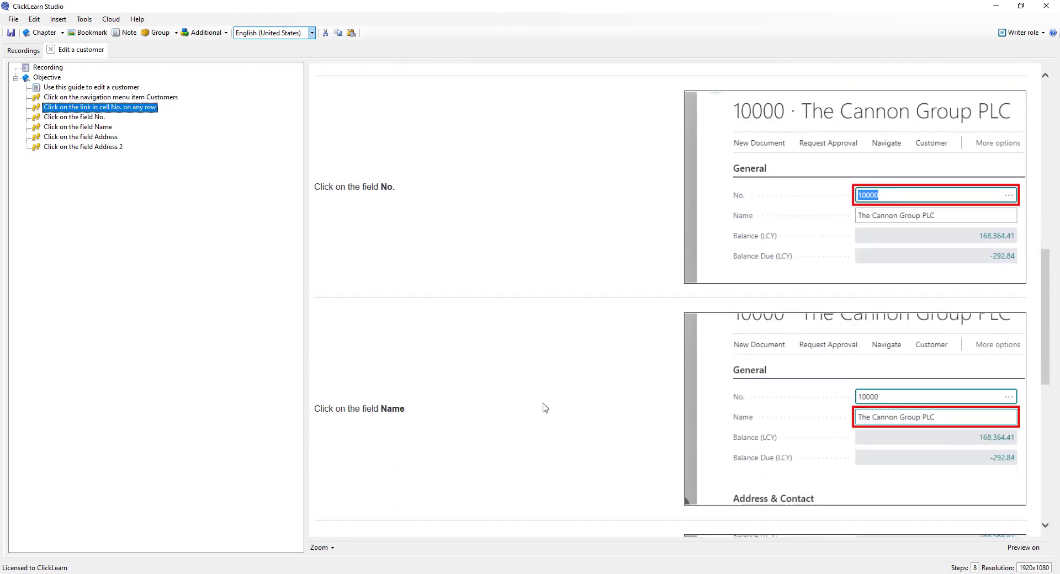
scroll(546, 408, down, 4)
scroll(545, 409, down, 4)
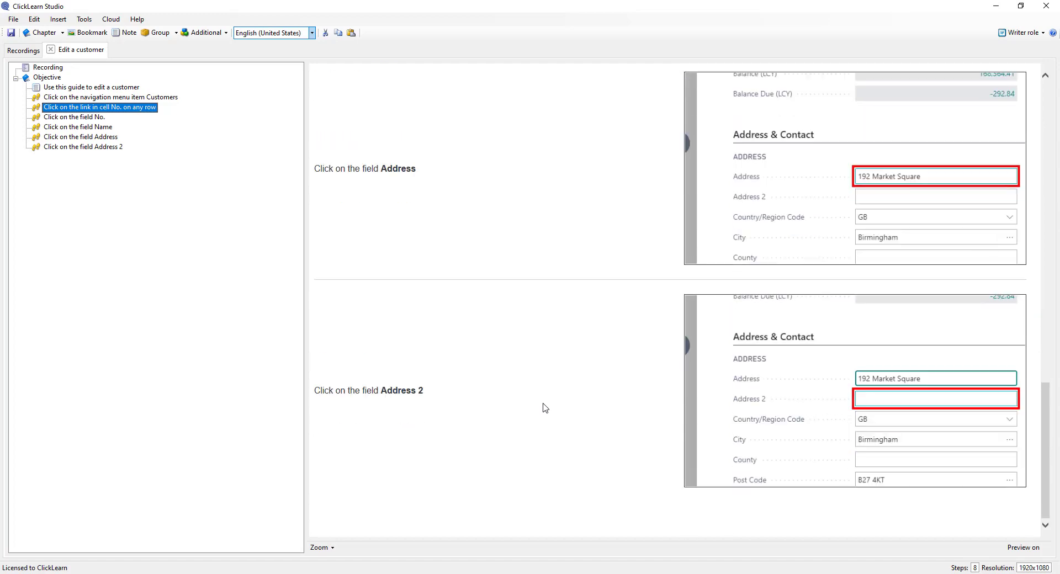
scroll(546, 408, up, 10)
scroll(546, 408, down, 3)
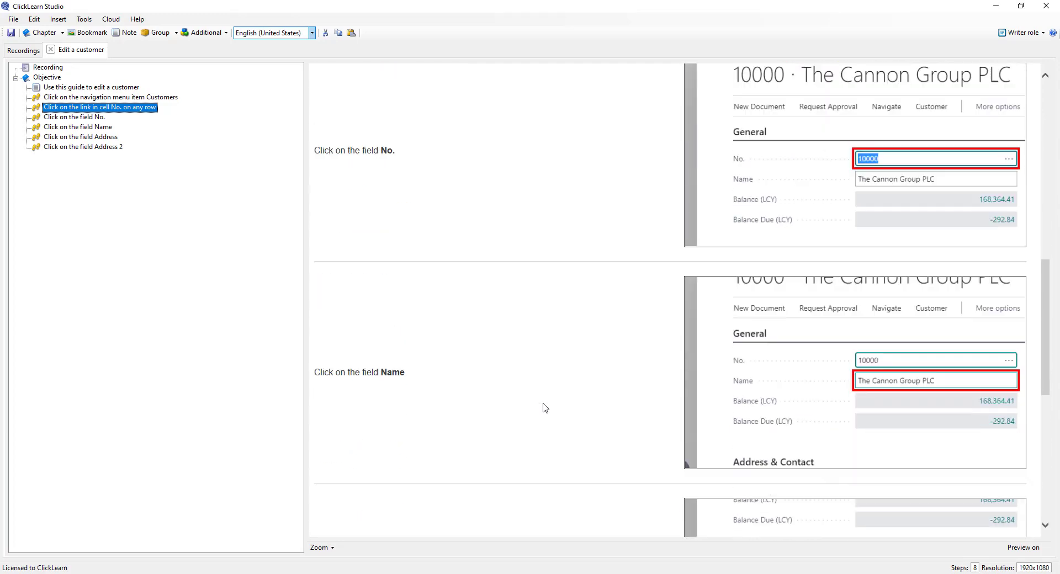
click(99, 118)
shift+click(100, 127)
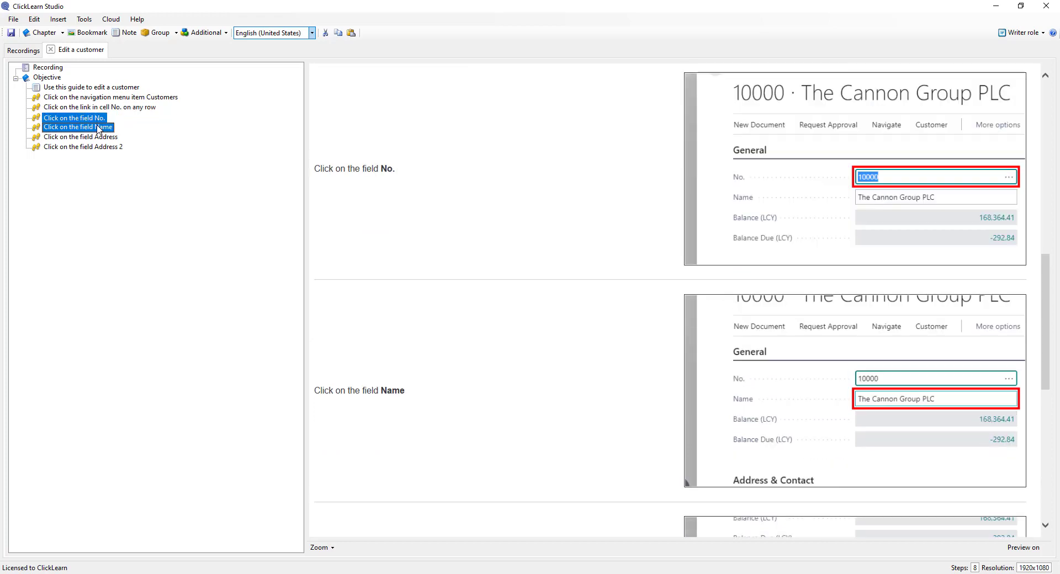
click(158, 32)
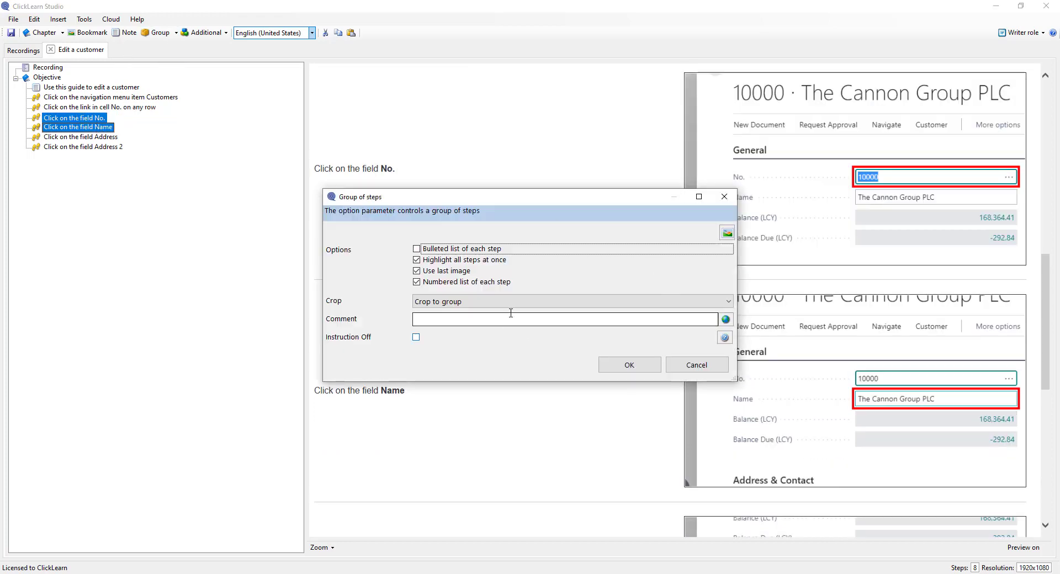
click(610, 367)
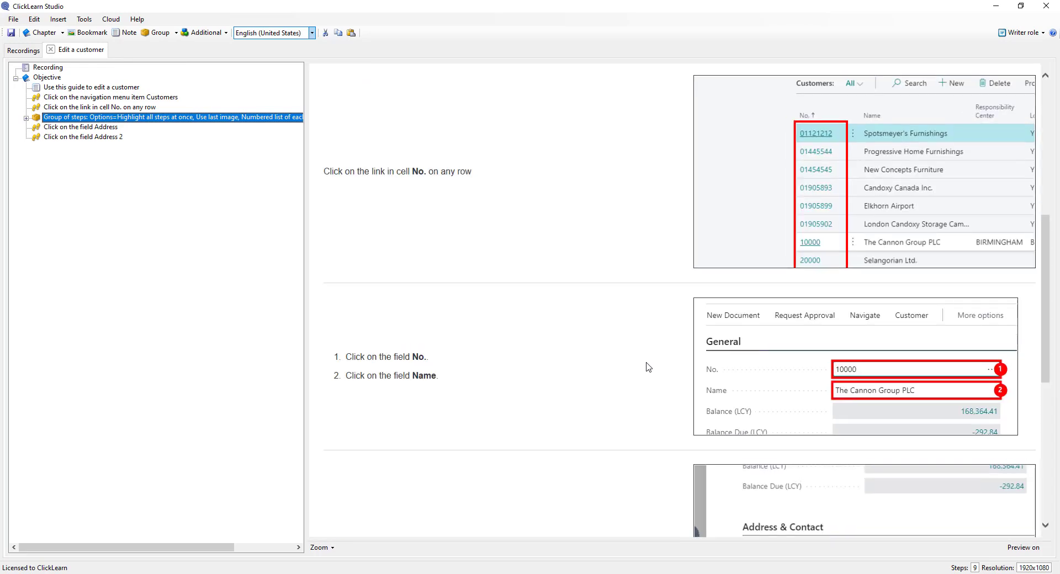
scroll(671, 342, down, 6)
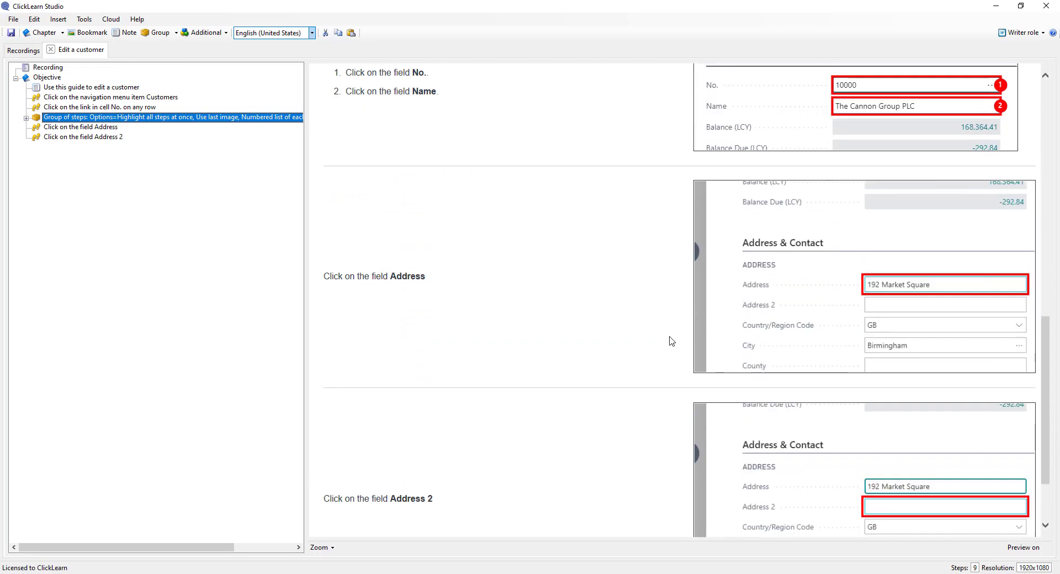
Group the Address and Address 2 field steps as a bulleted list, highlighting all steps at once, using the last image, cropped to the group
click(107, 129)
shift+click(105, 137)
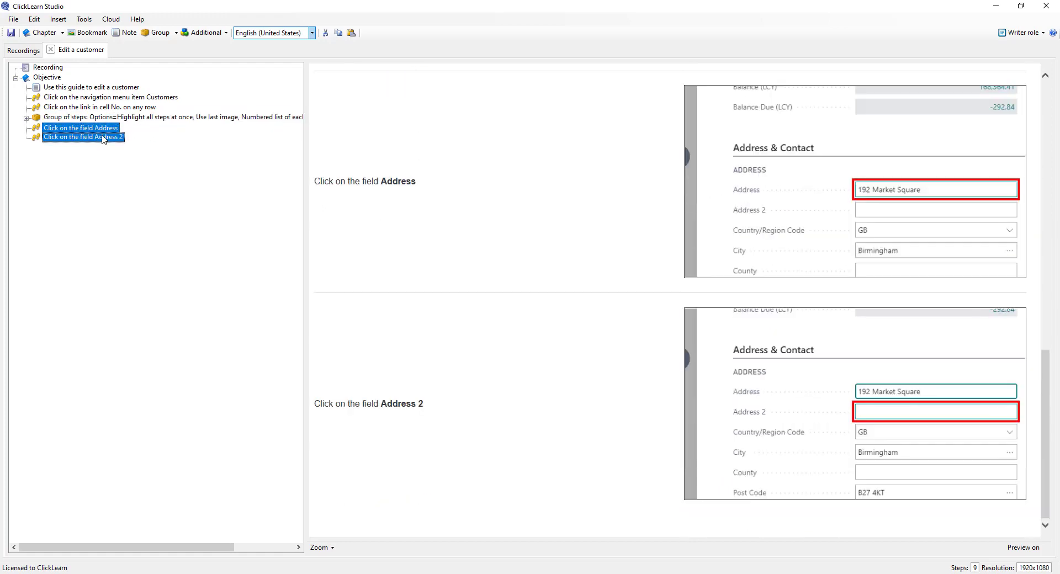
click(157, 34)
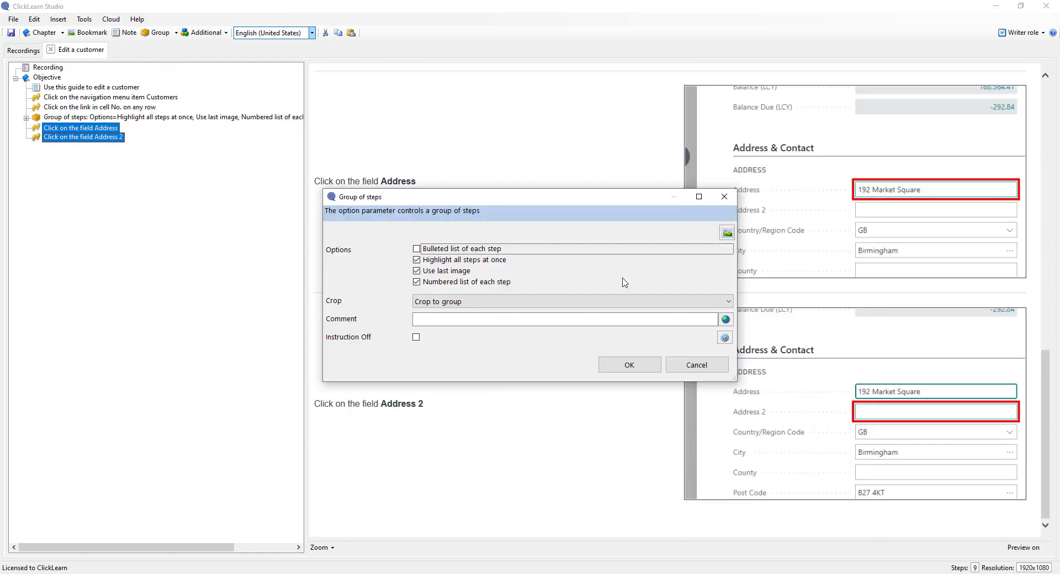
click(491, 283)
click(466, 250)
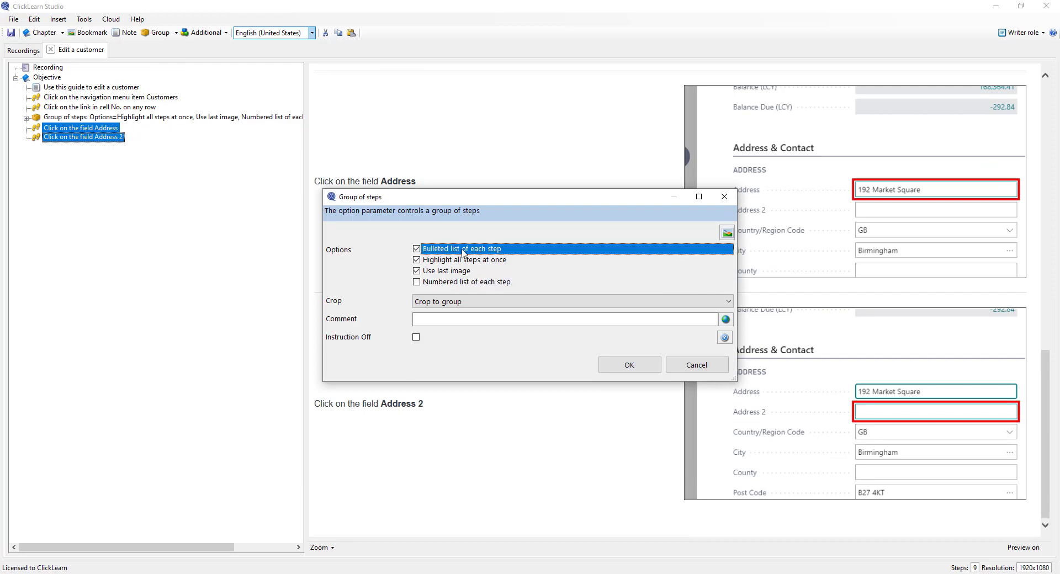
click(639, 366)
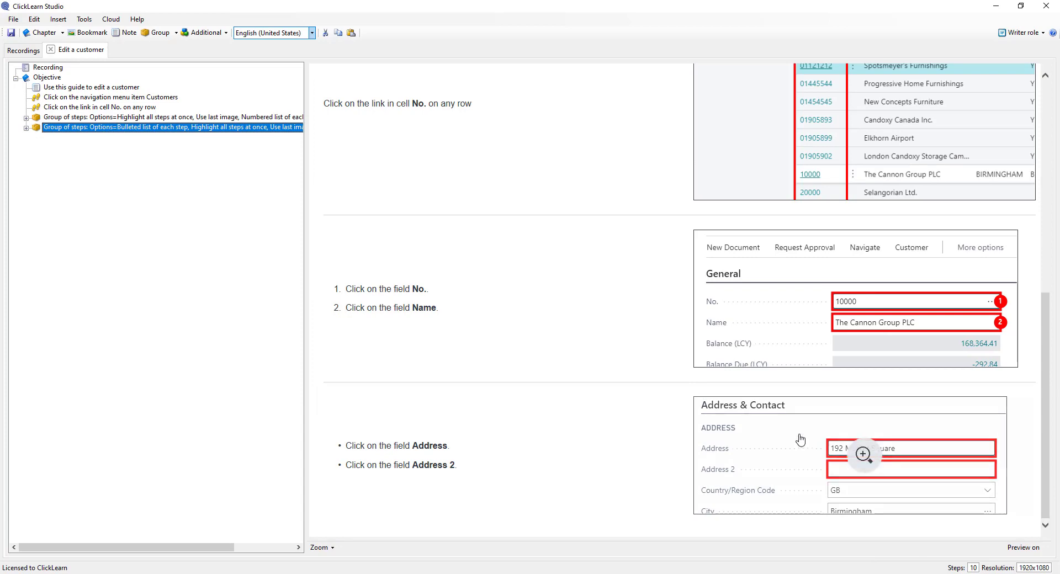
scroll(520, 382, up, 3)
scroll(521, 381, down, 3)
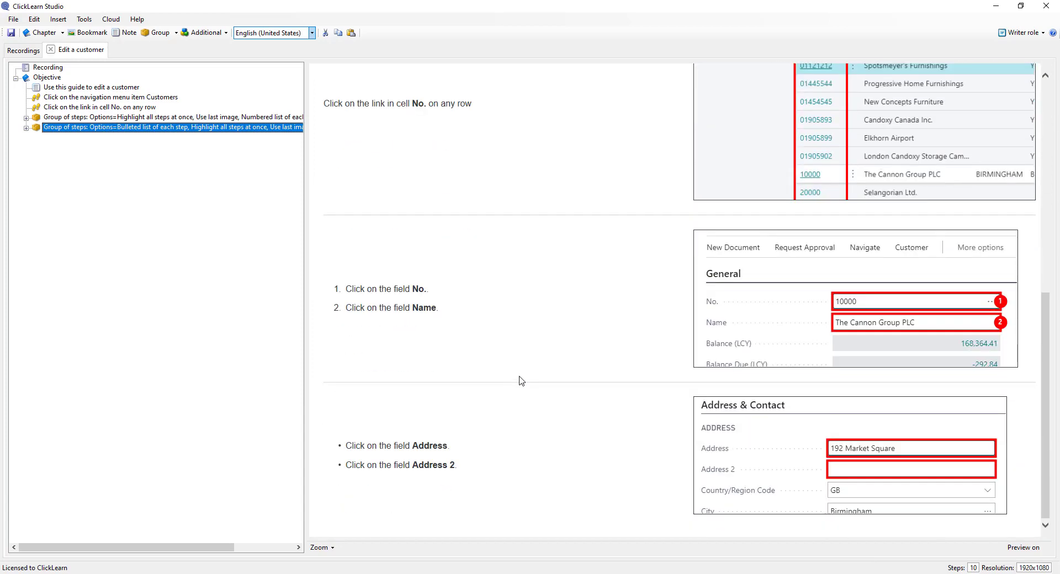
Insert the note "Remember..." before the Name field step inside the numbered group, with placement set to keep with the next step
click(26, 119)
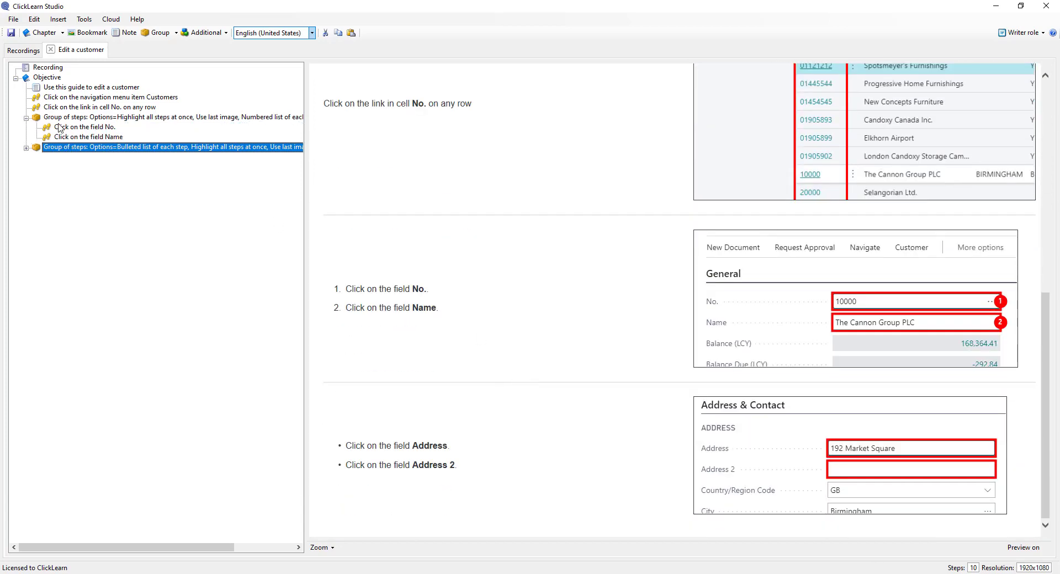
click(72, 137)
click(129, 34)
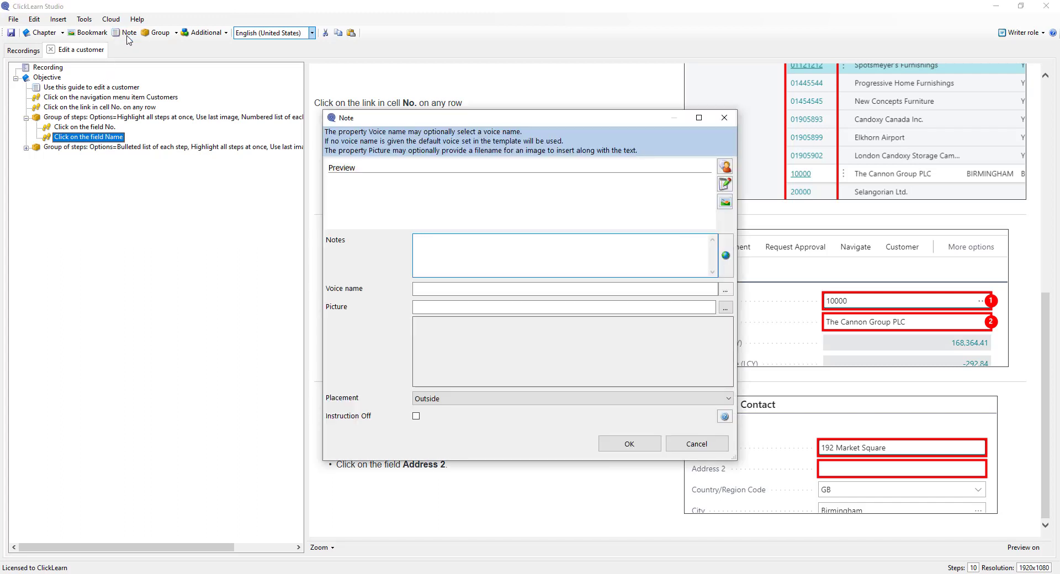
text(Remember...)
click(492, 405)
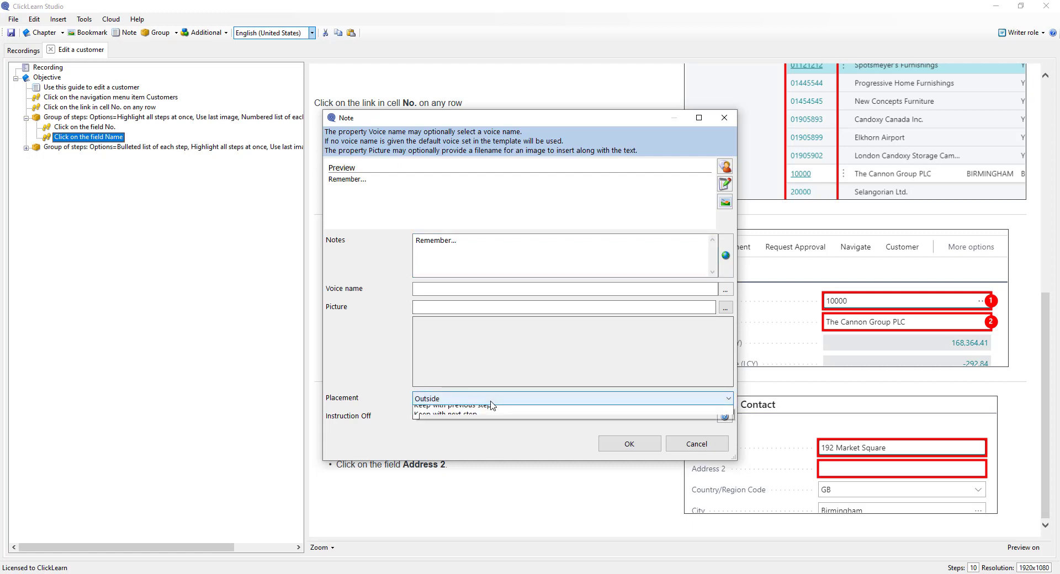
click(459, 447)
click(631, 444)
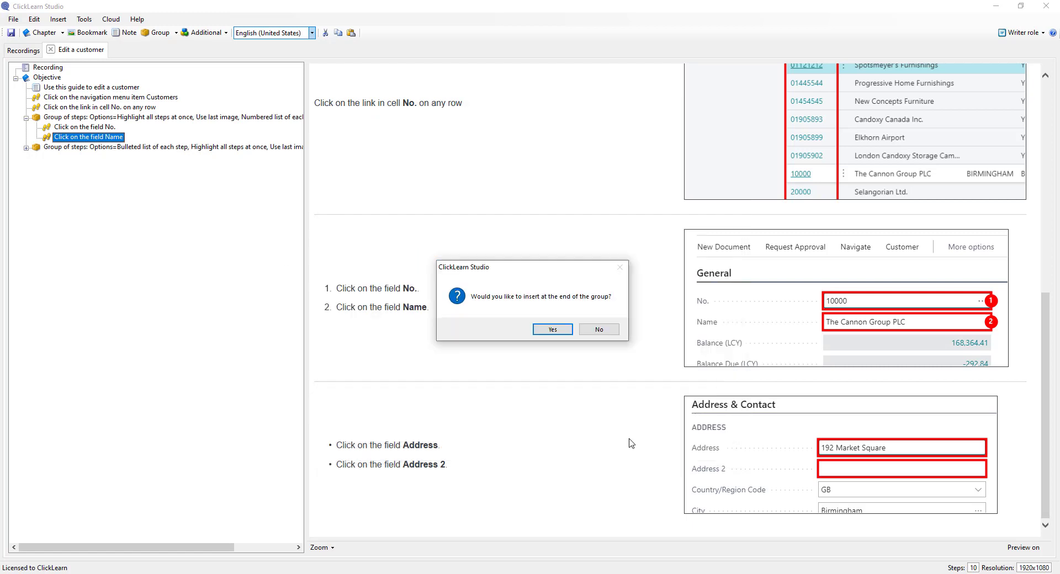
click(608, 329)
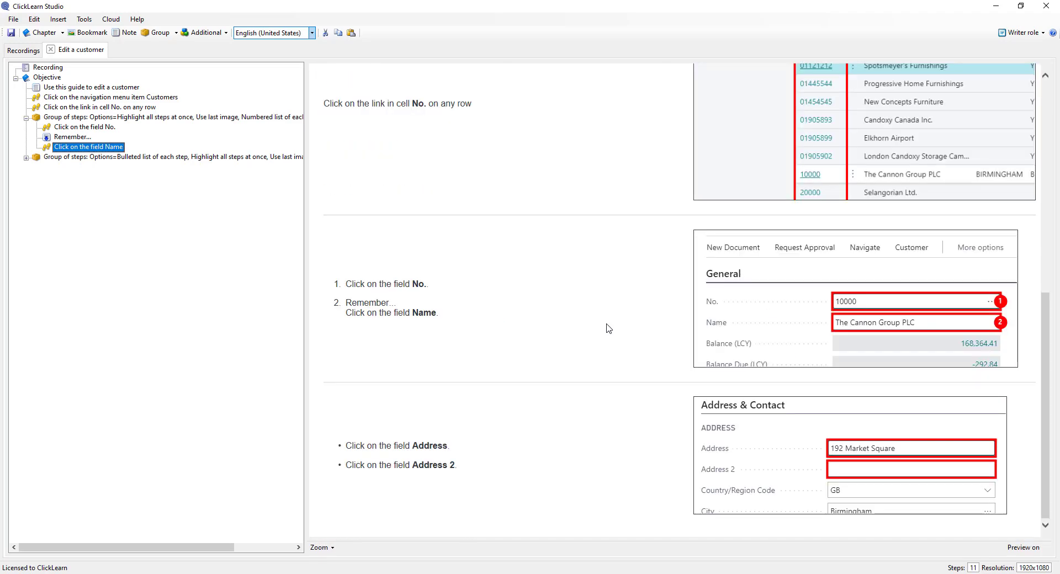
scroll(630, 325, up, 4)
scroll(635, 323, down, 3)
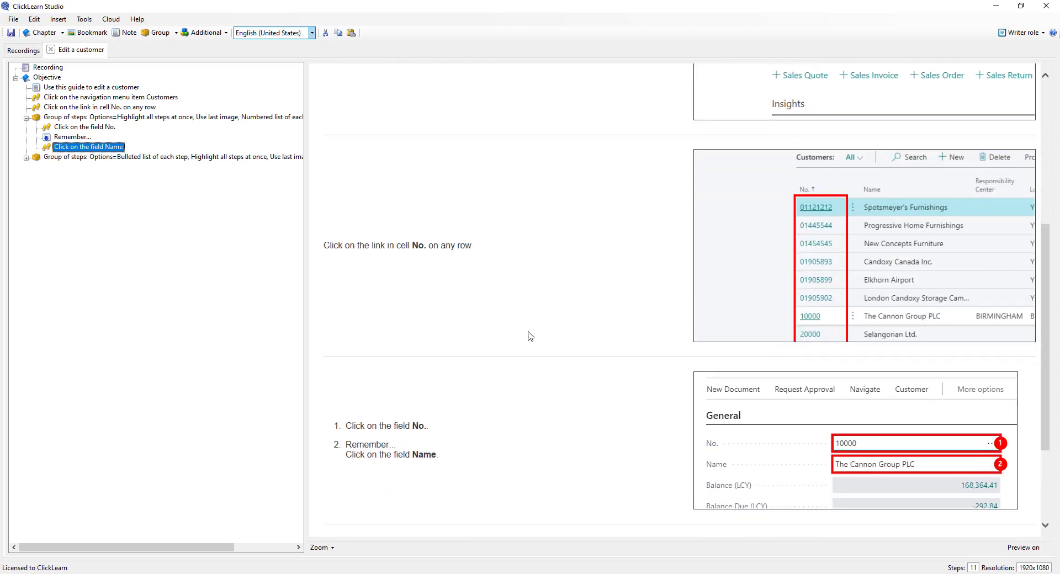
Insert an untitled bookmark cropped to the entire screen before the numbered No. and Name group, and close the recording with its changes saved
click(118, 117)
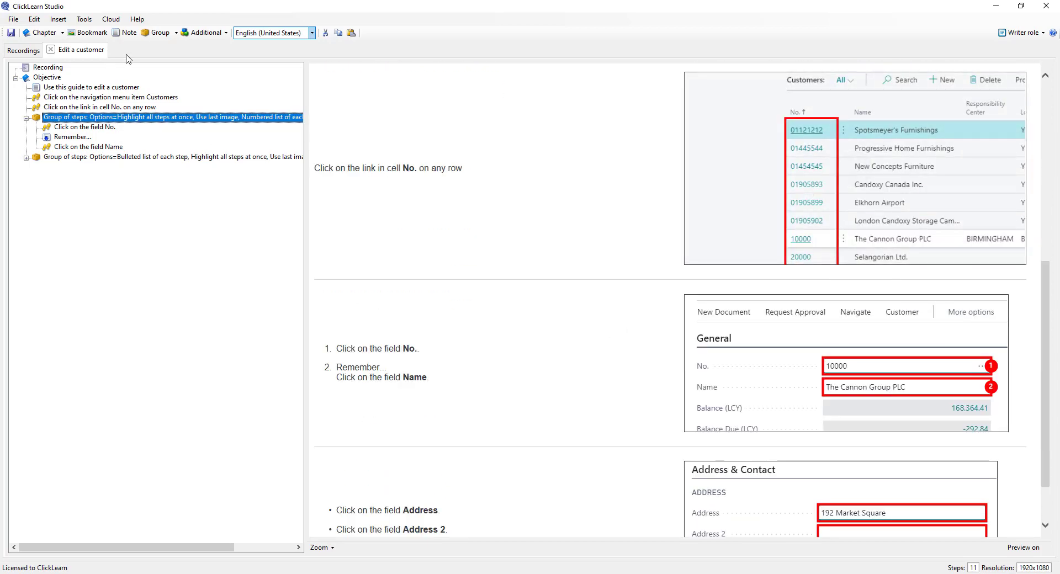
click(78, 35)
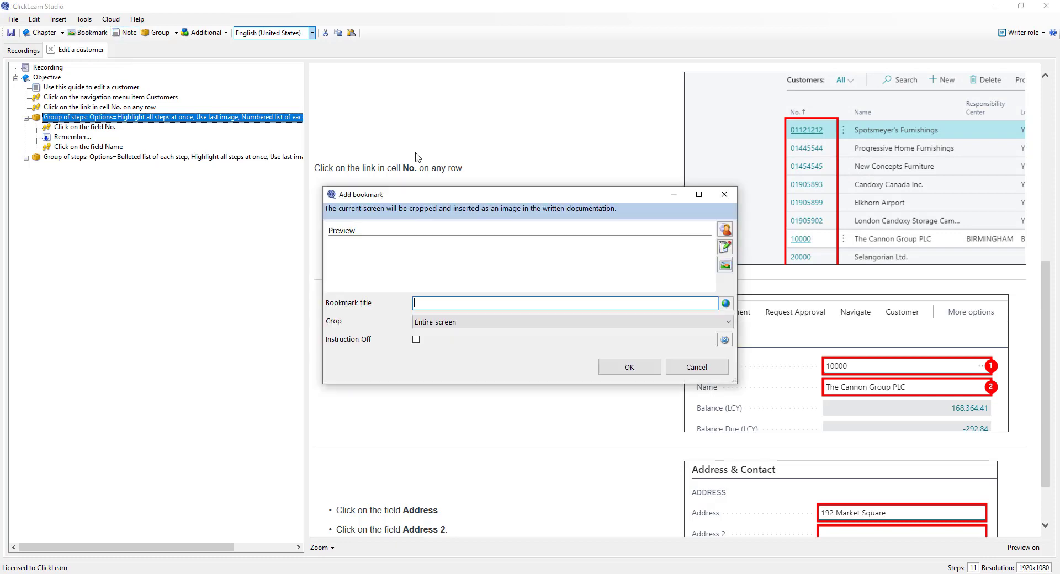
click(611, 370)
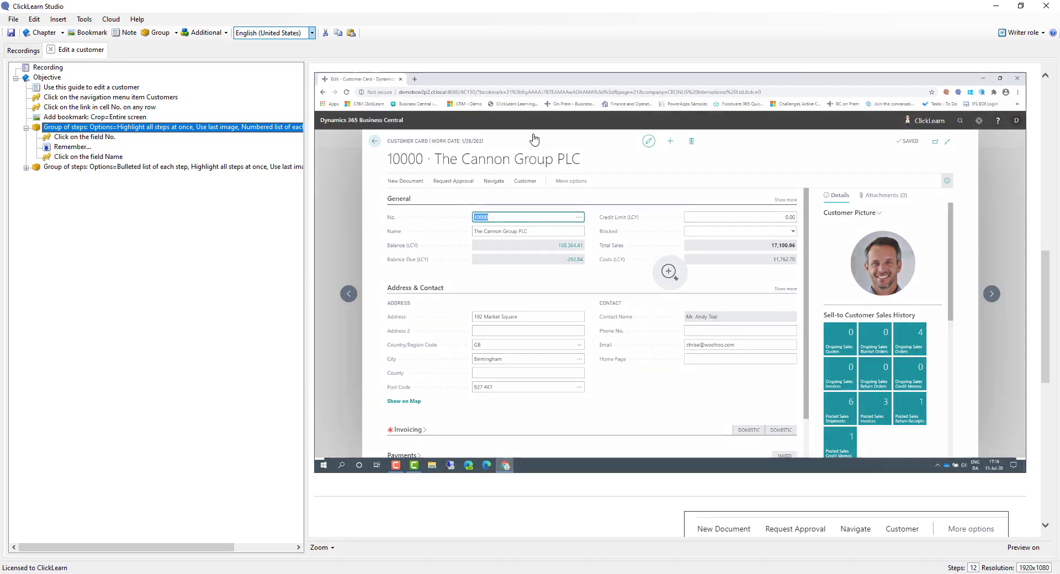
scroll(698, 288, down, 5)
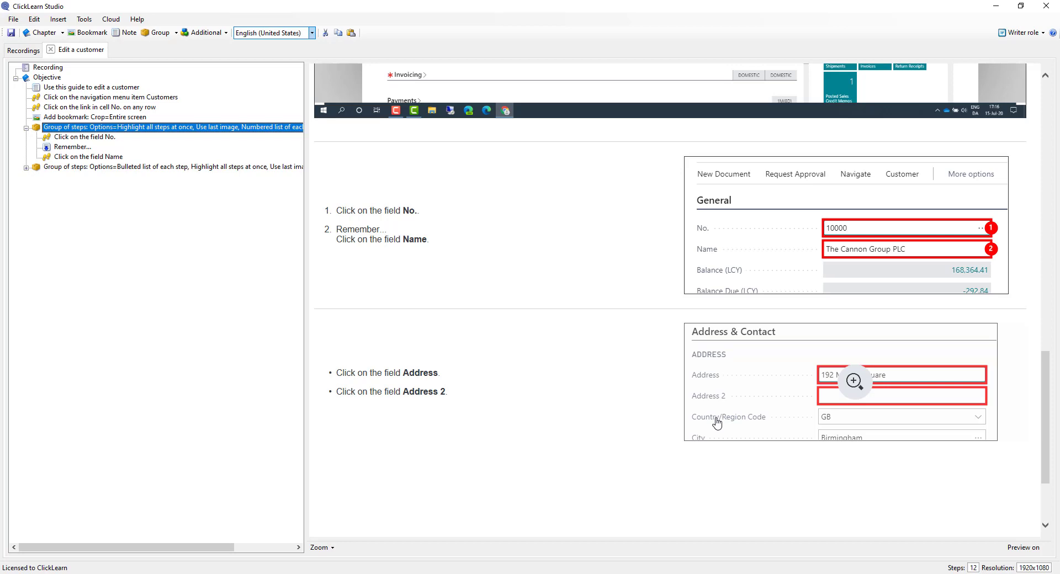
scroll(577, 496, up, 10)
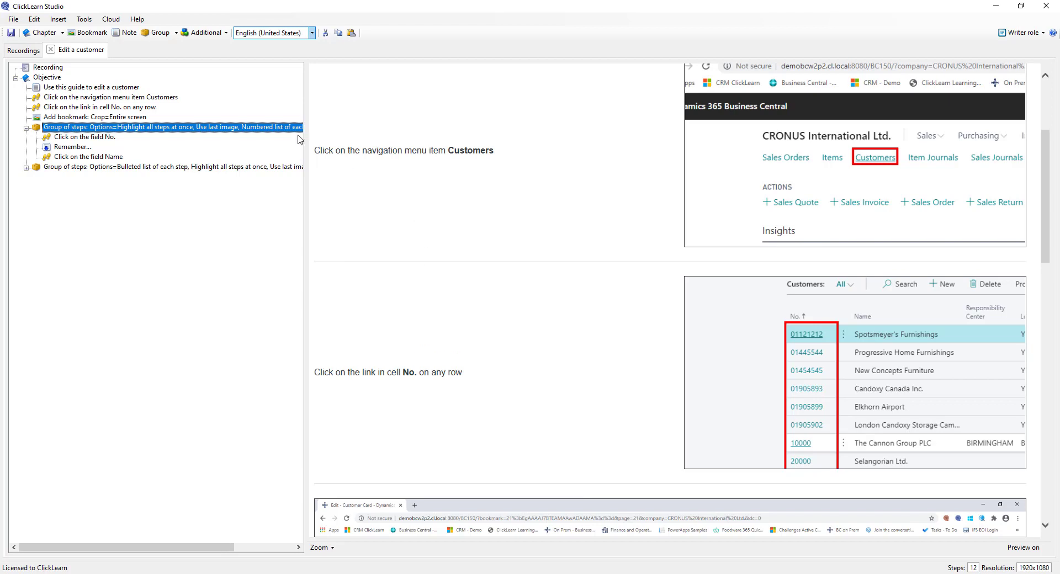
click(53, 54)
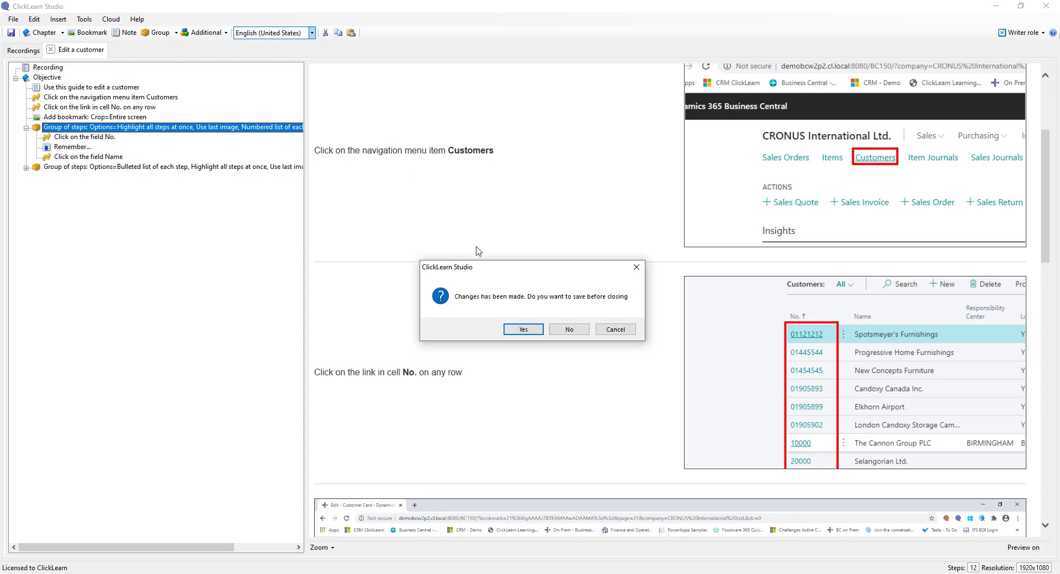
click(520, 333)
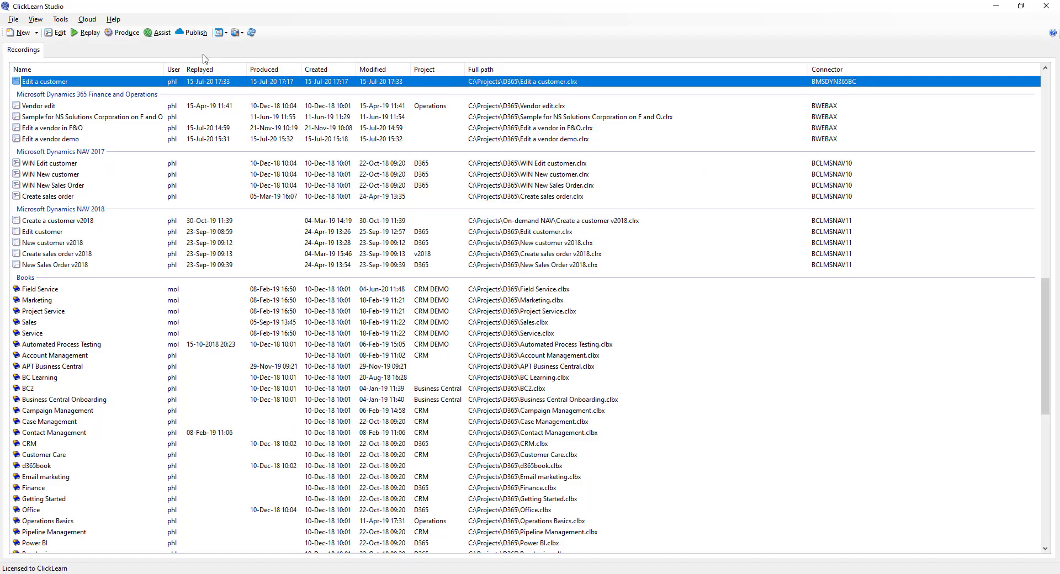
Replay the Edit a customer recording in Danish (Denmark), opening customer 10000 from Debitorer and visiting its Nummer, Navn, Adresse and Adresse 2 fields
click(90, 33)
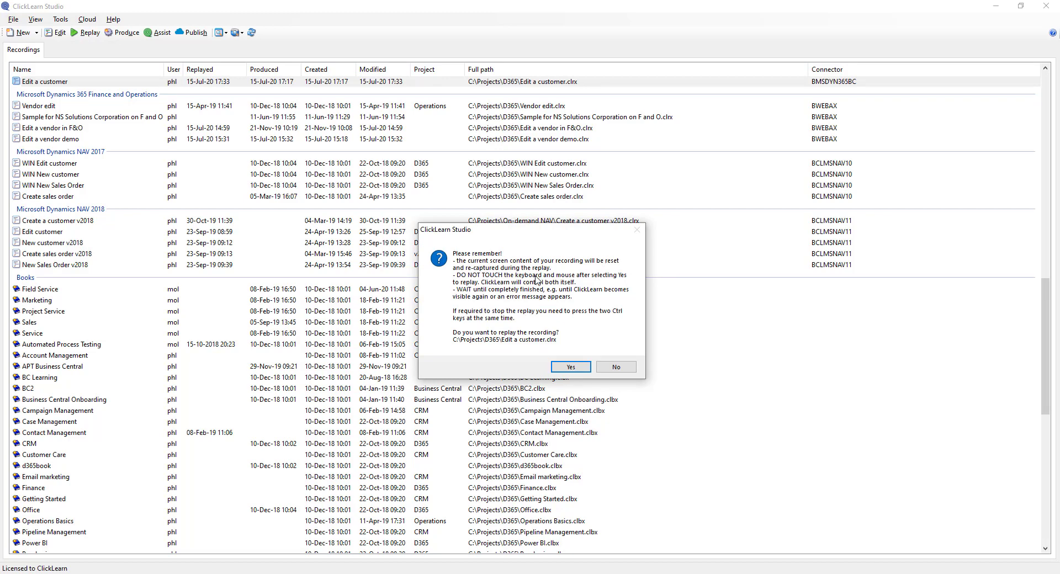
click(571, 367)
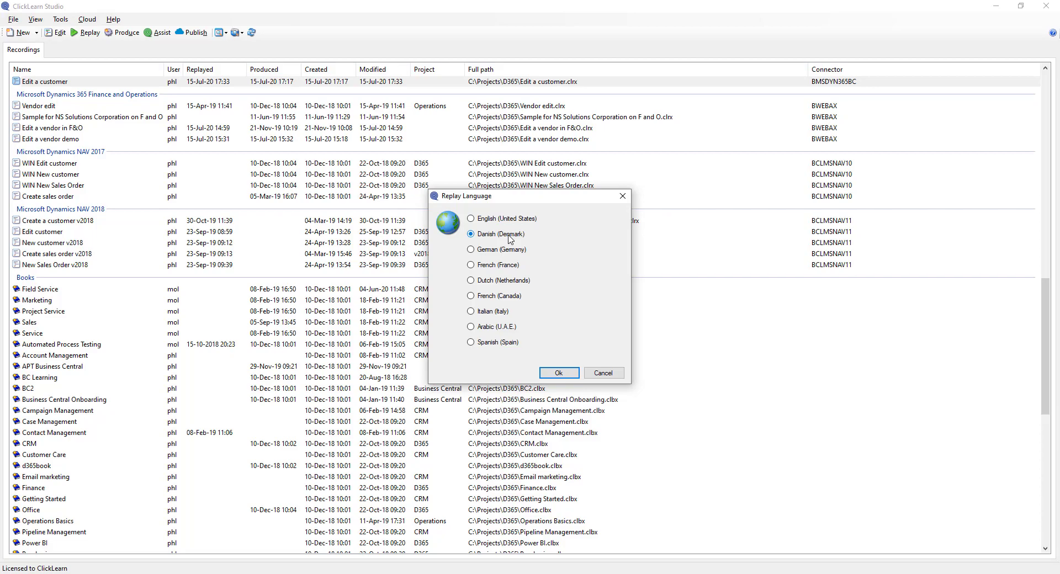
click(557, 373)
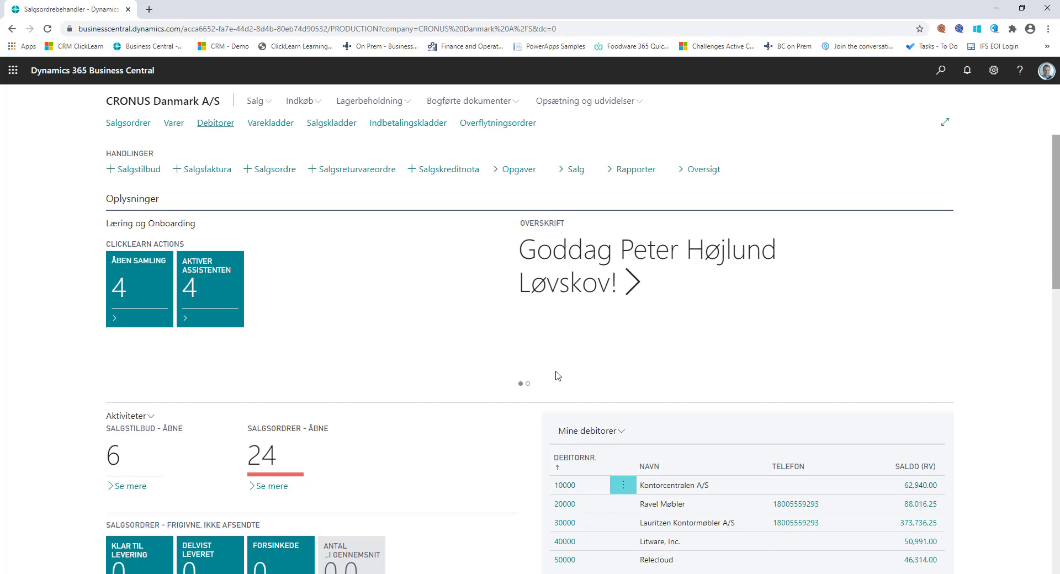
click(216, 126)
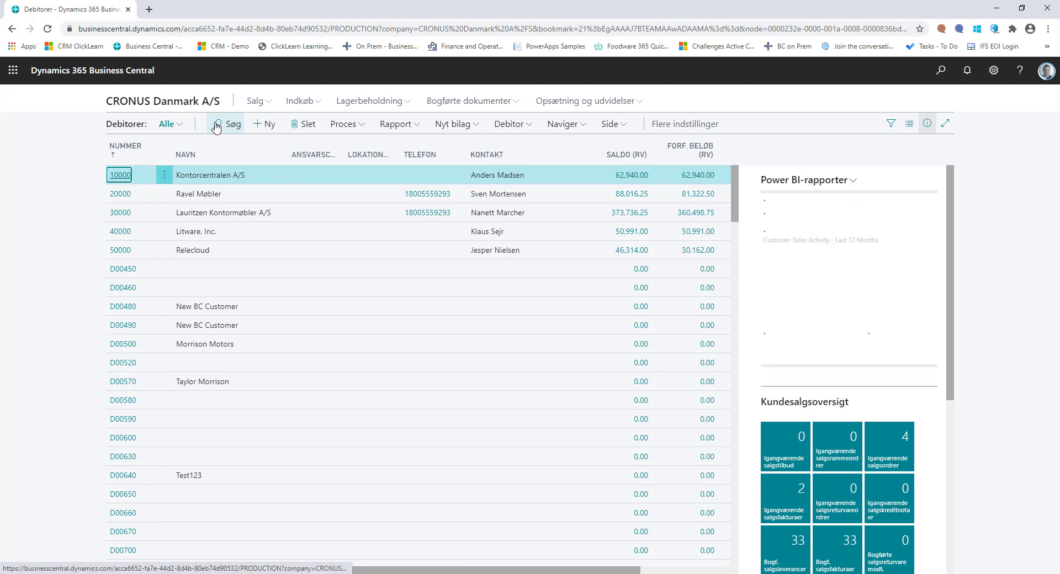
click(112, 175)
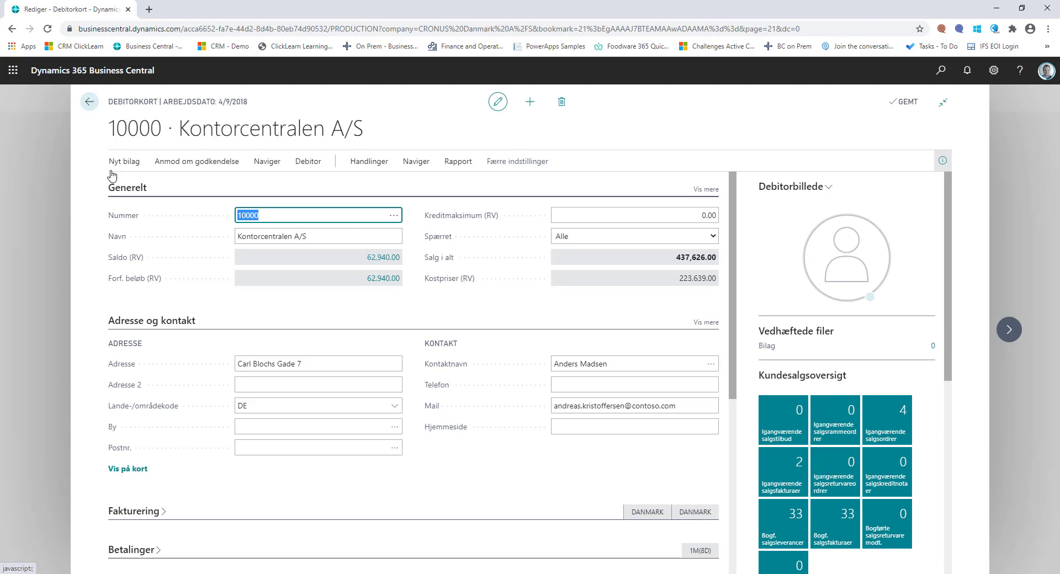
click(238, 215)
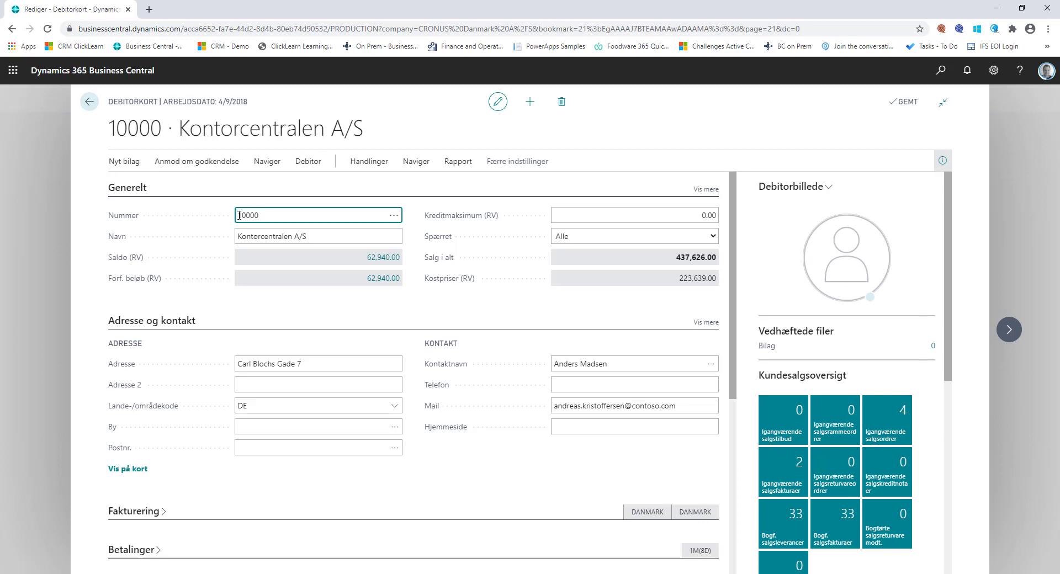
click(239, 237)
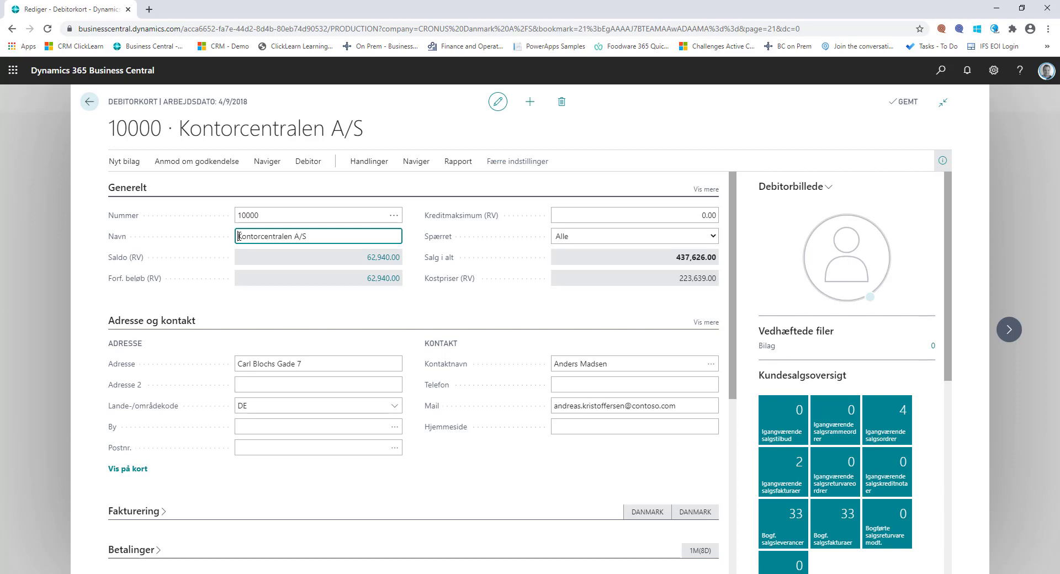
click(238, 364)
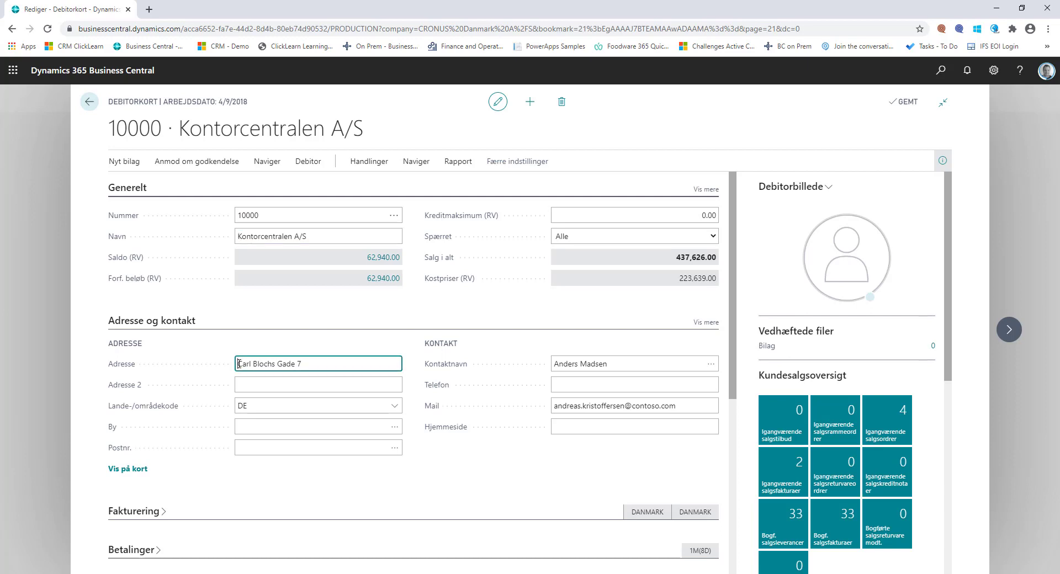
click(238, 385)
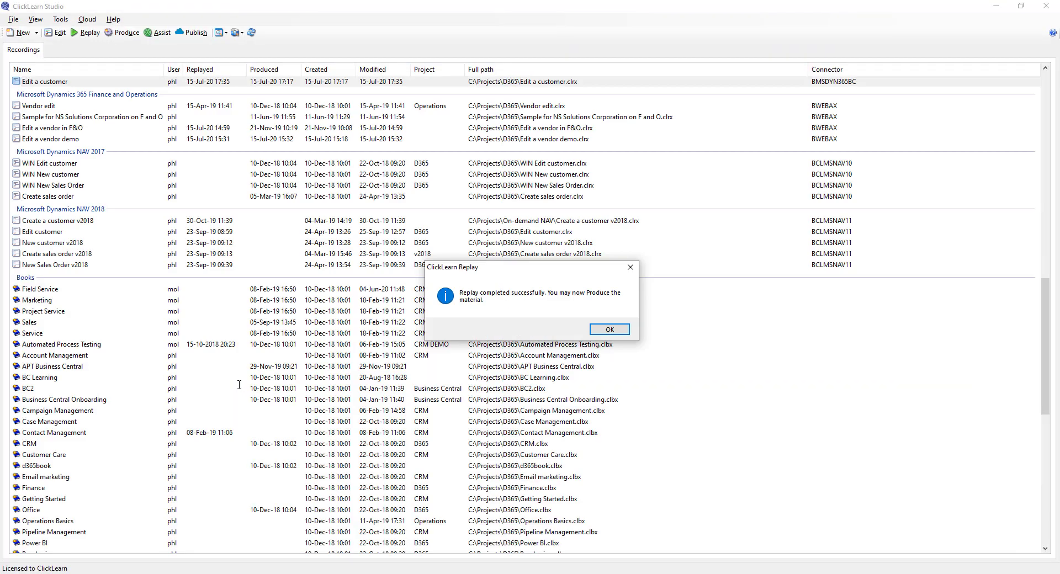
click(624, 330)
Open the Edit a customer recording, review its preview in Danish (Denmark), and close it with the changes saved
click(56, 32)
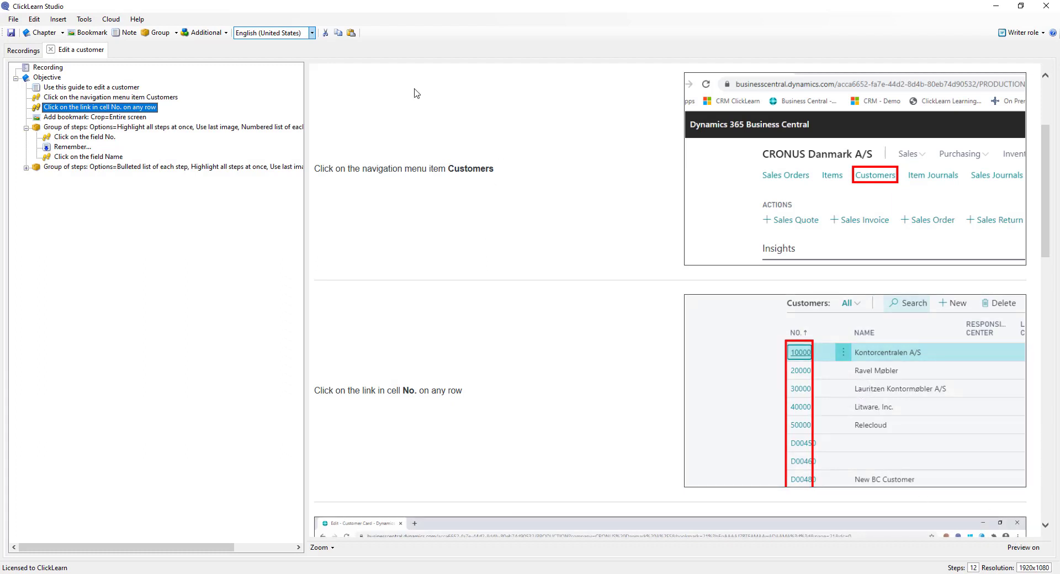
click(312, 34)
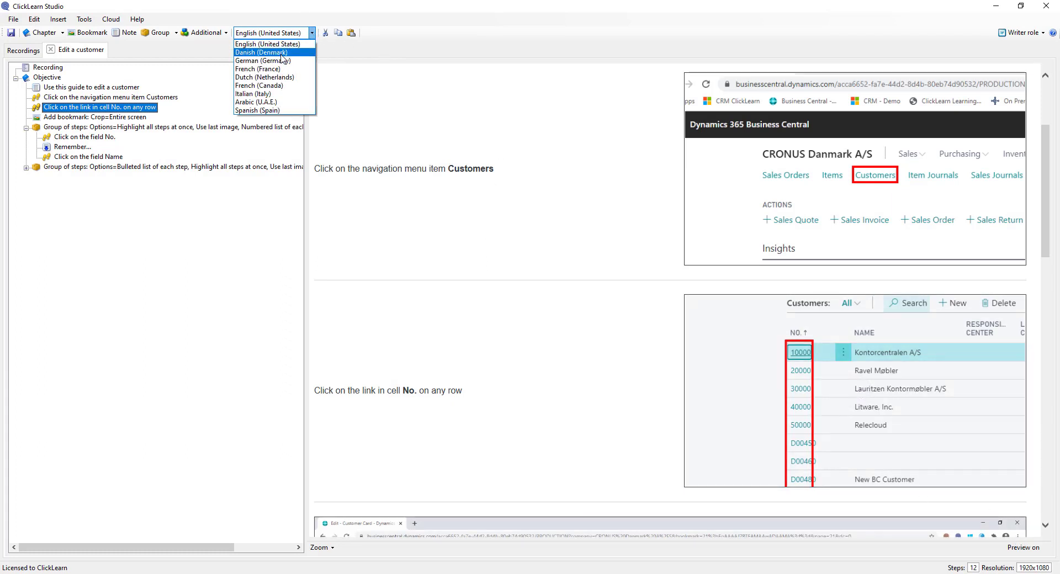
click(282, 55)
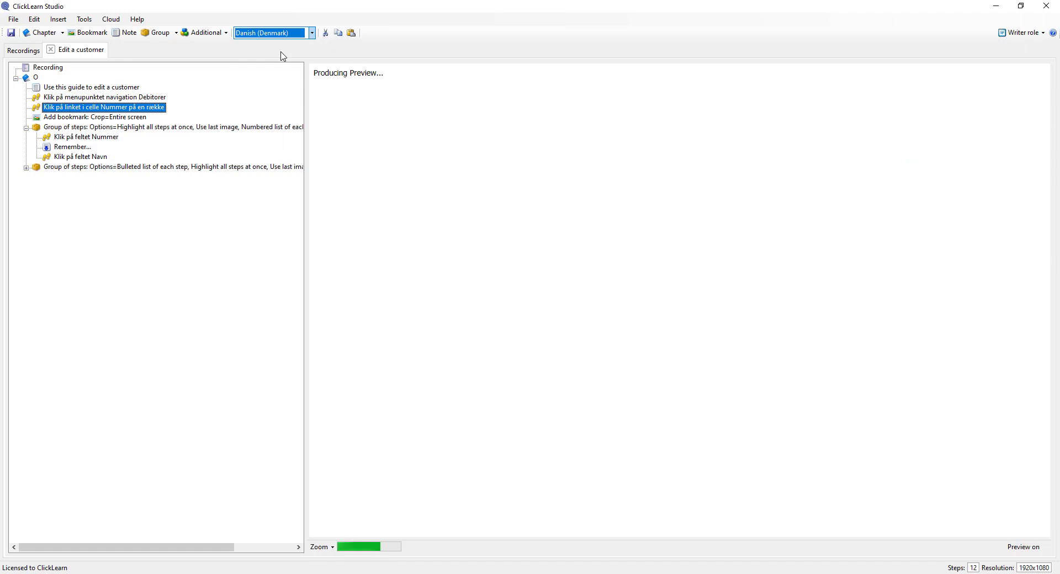
scroll(548, 195, down, 3)
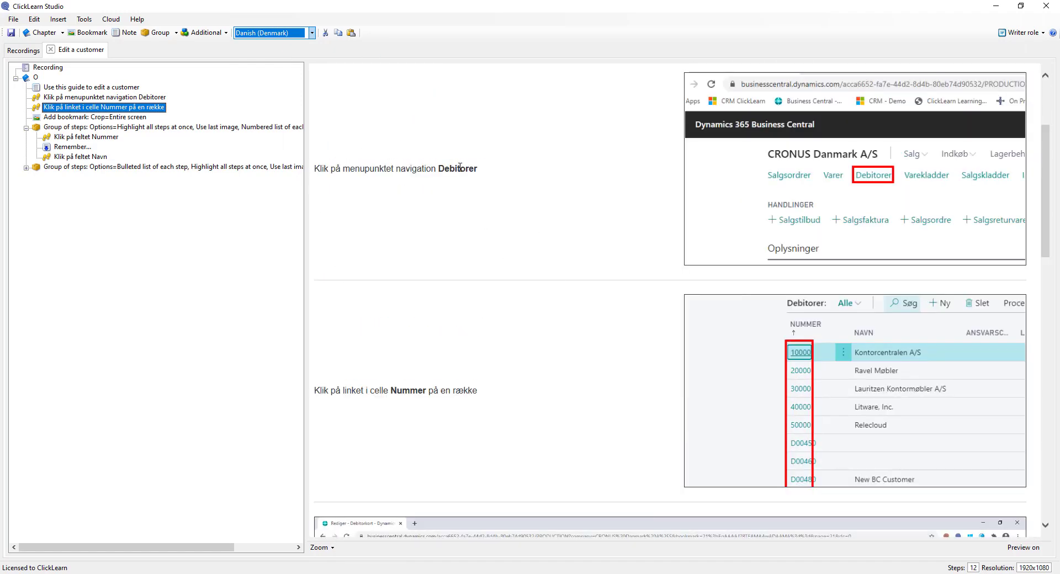
scroll(834, 248, down, 10)
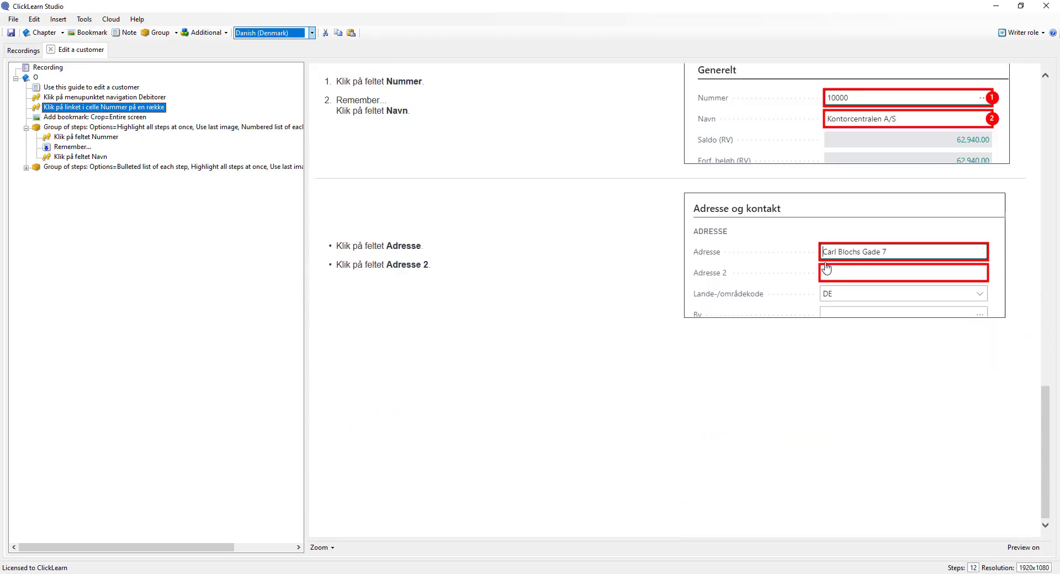
scroll(826, 268, up, 3)
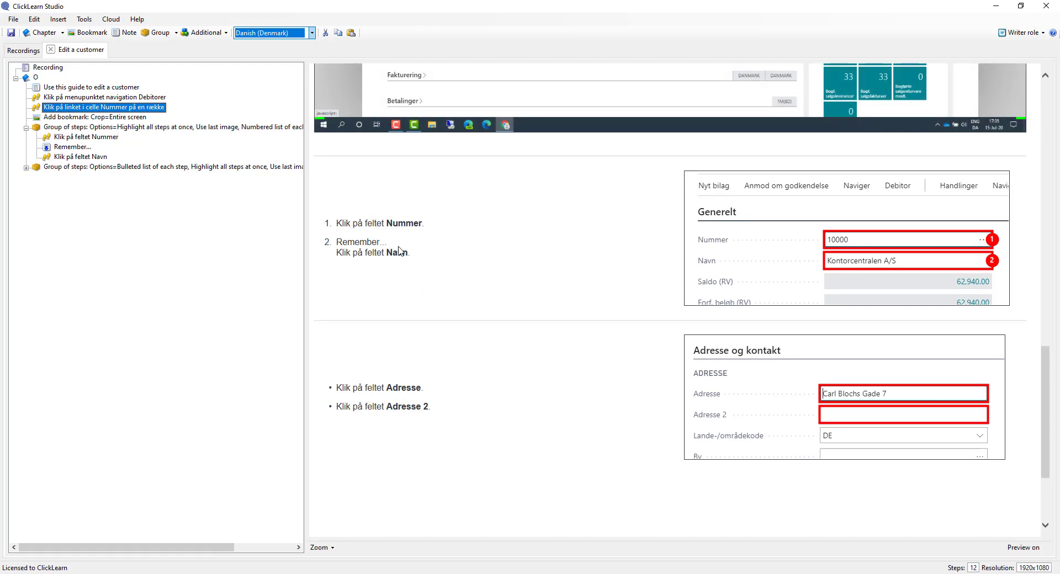
scroll(399, 250, up, 15)
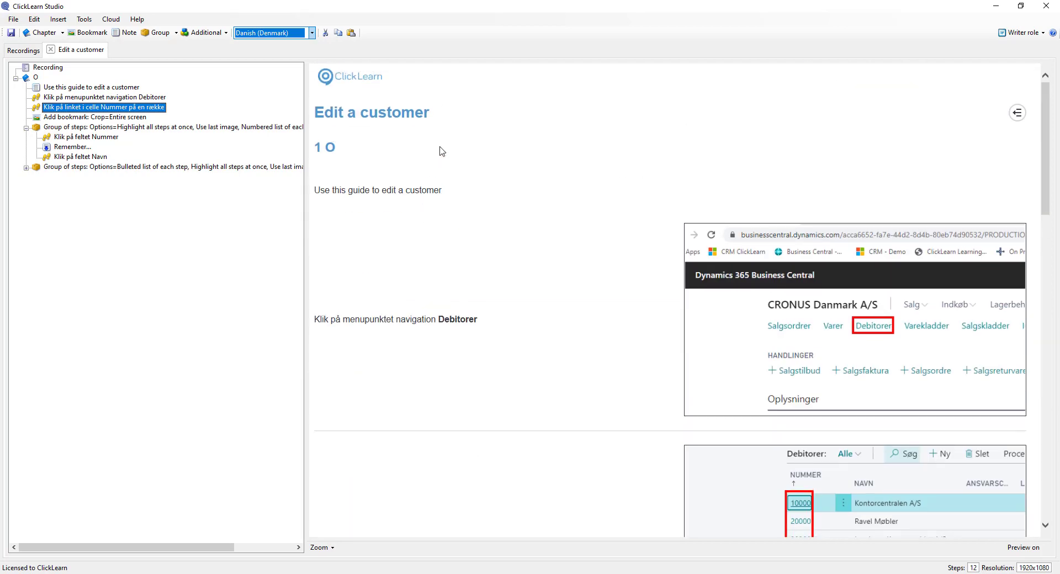
click(52, 49)
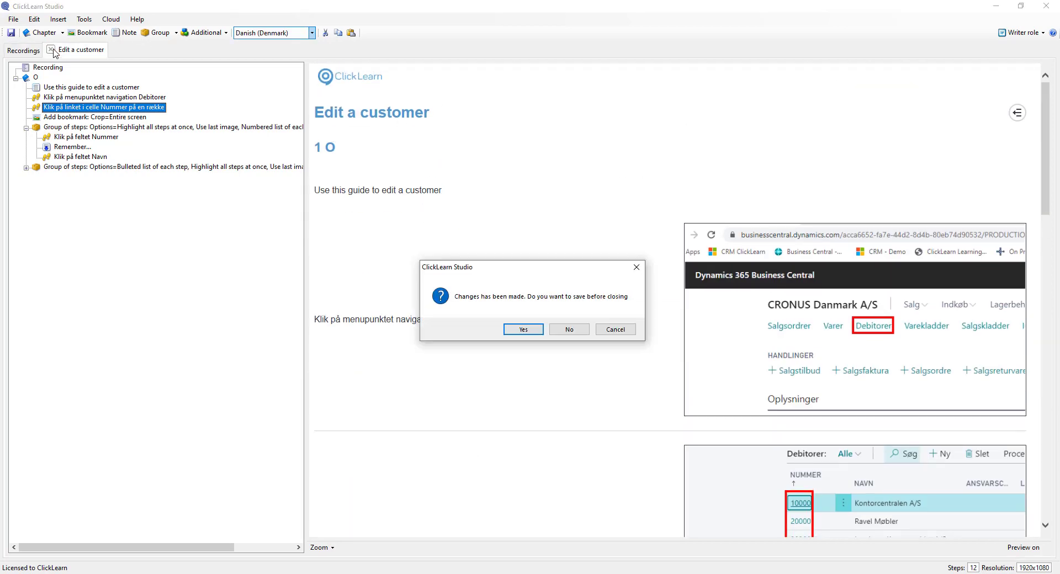
click(534, 330)
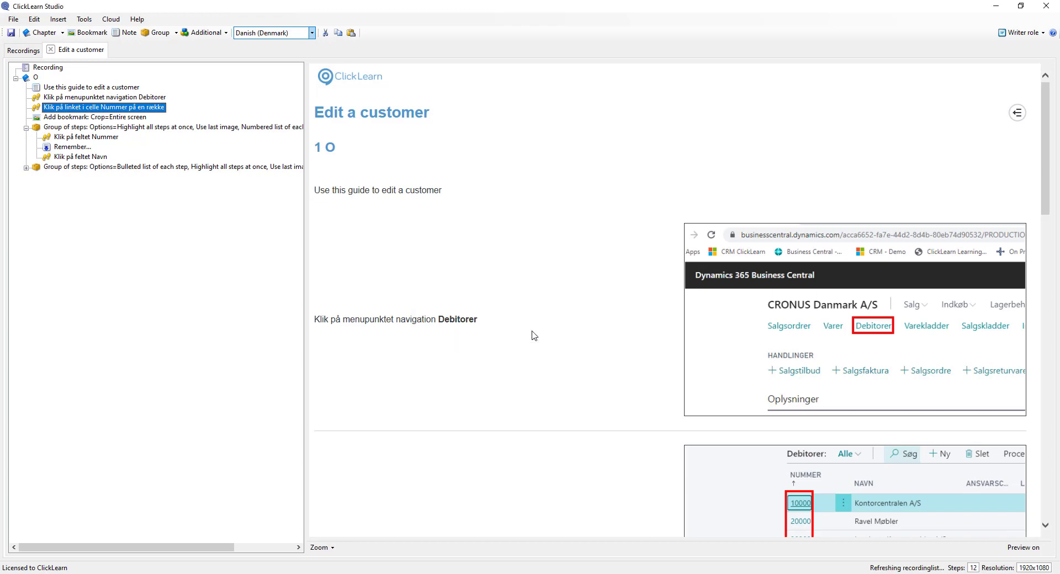
Translate the Edit a customer recording from English (United States) to Danish (Denmark)
right_click(34, 82)
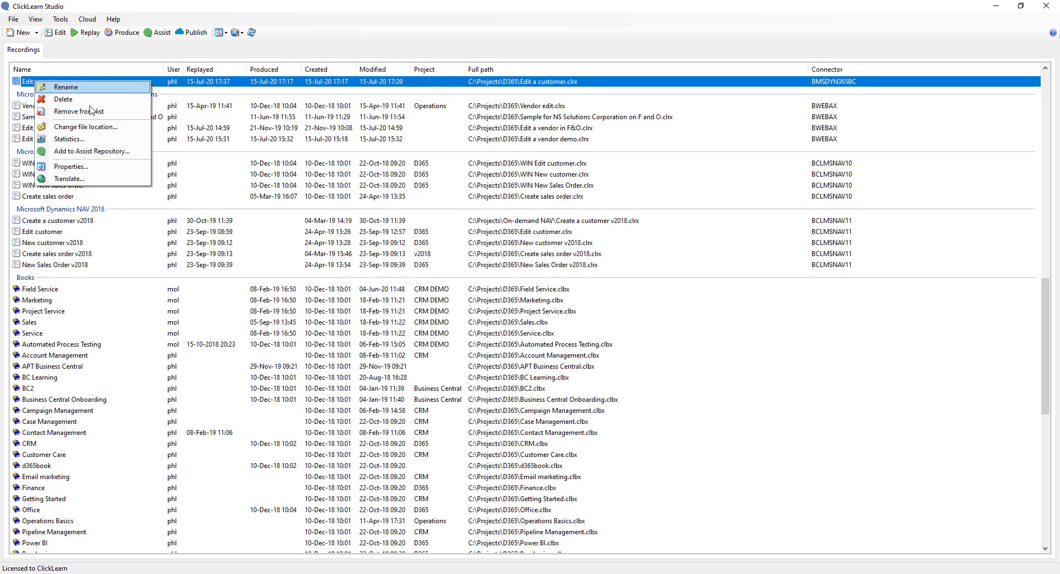
click(83, 182)
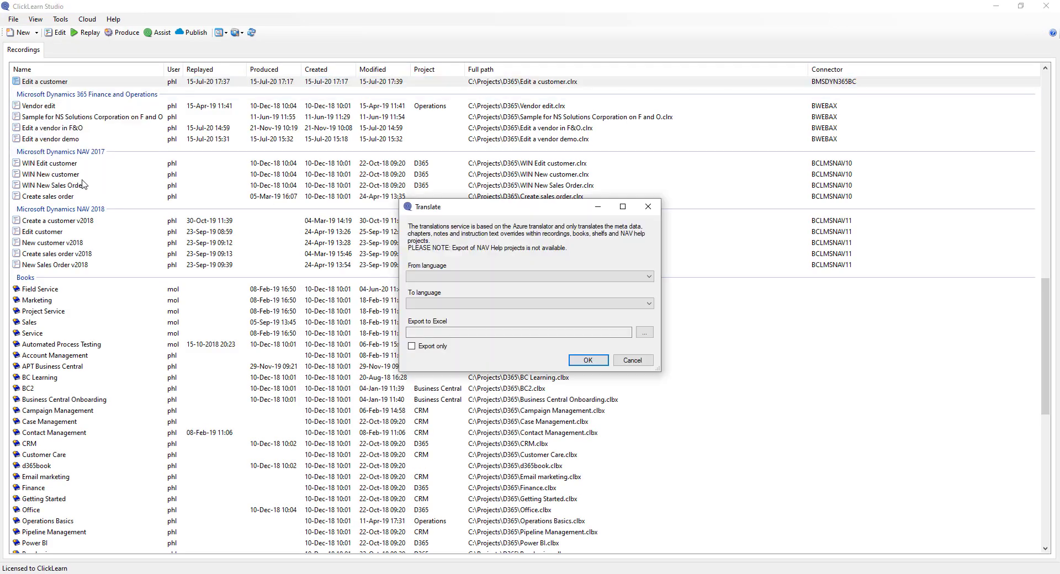
click(476, 278)
click(477, 286)
click(469, 303)
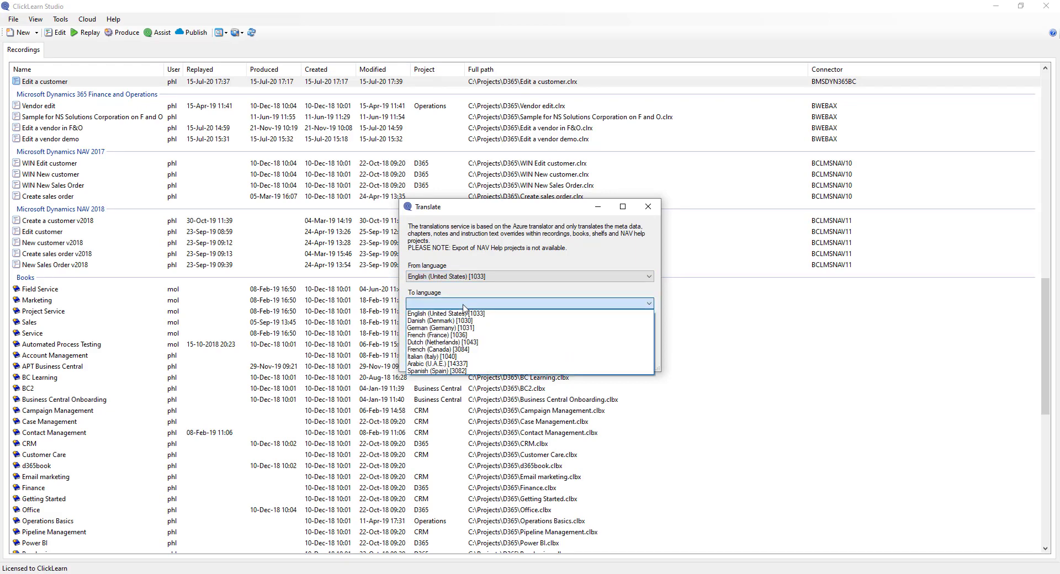
click(465, 321)
click(578, 360)
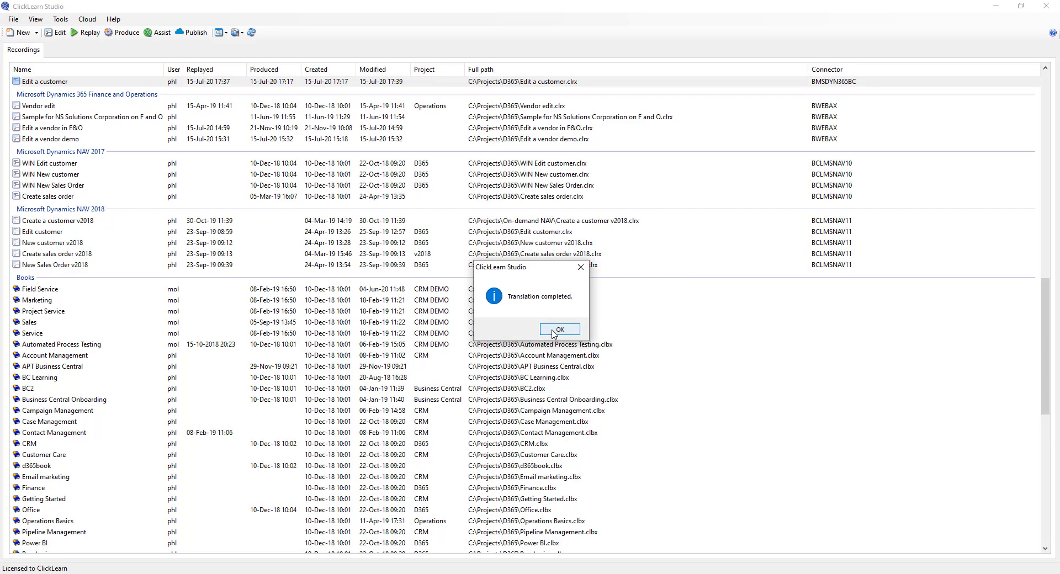
click(553, 331)
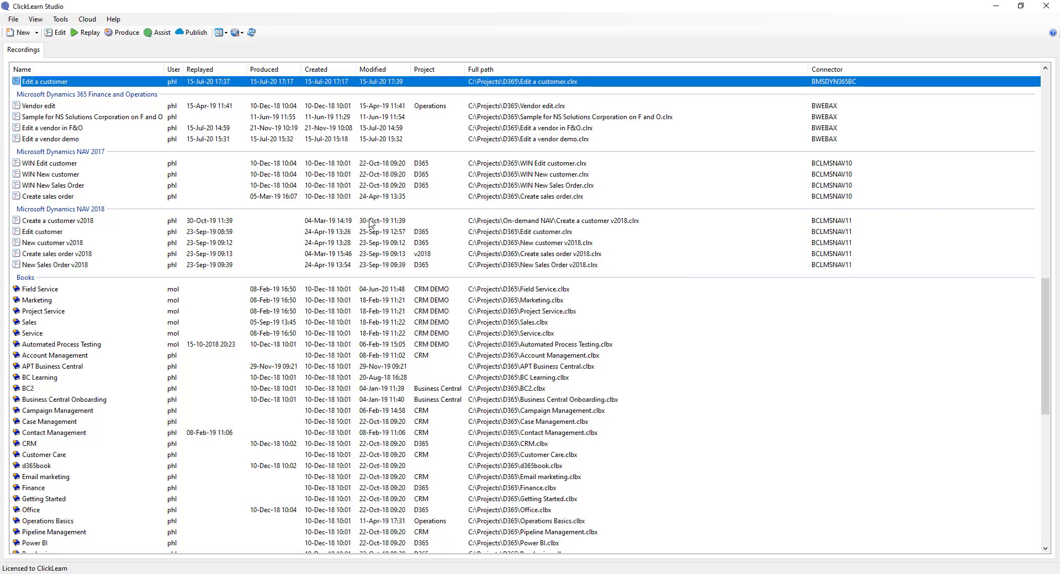
Produce the Edit a customer material in English (United States) and Danish (Denmark)
click(123, 34)
click(499, 235)
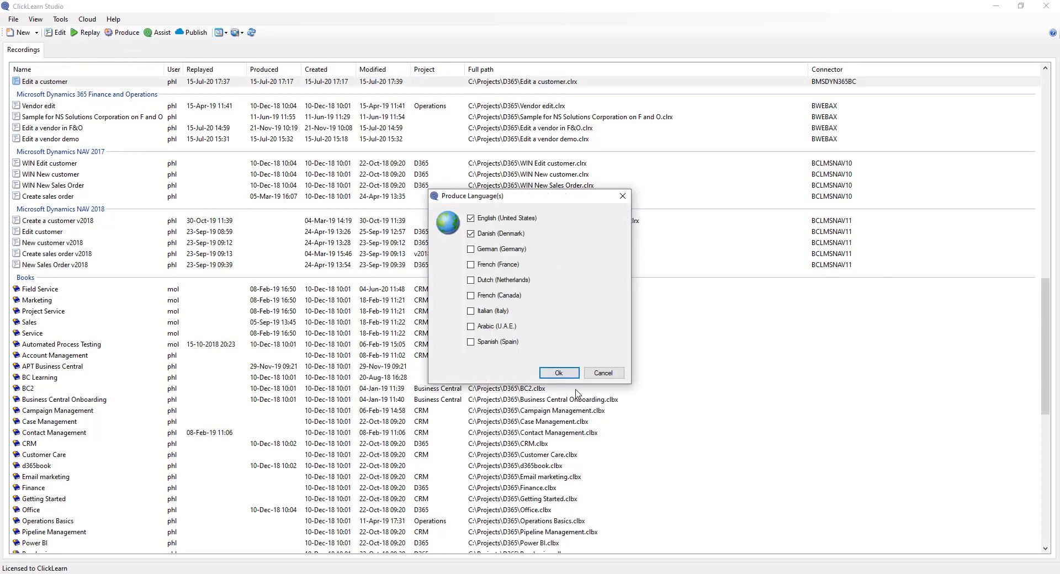
click(566, 376)
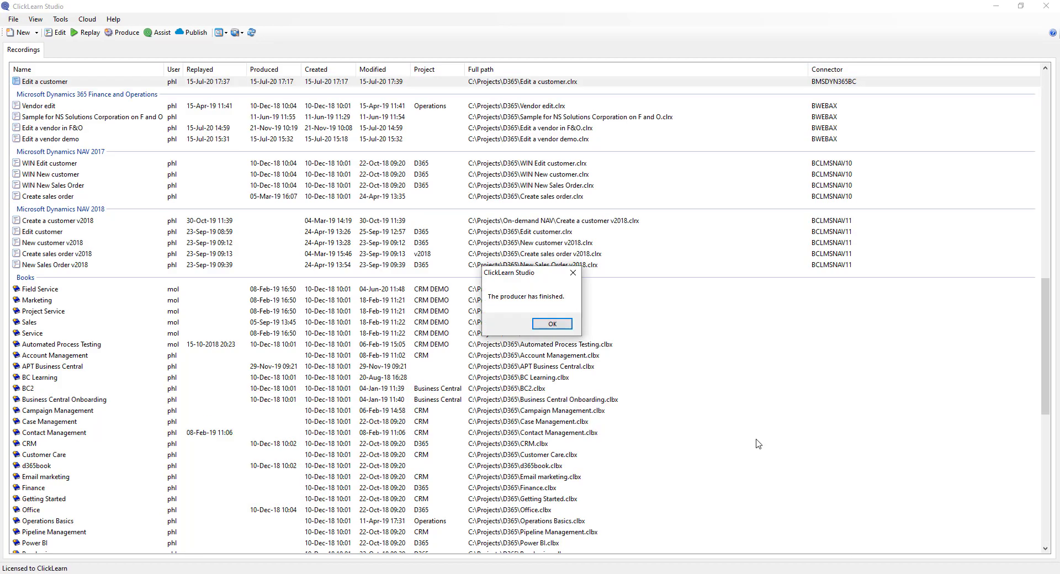
click(552, 324)
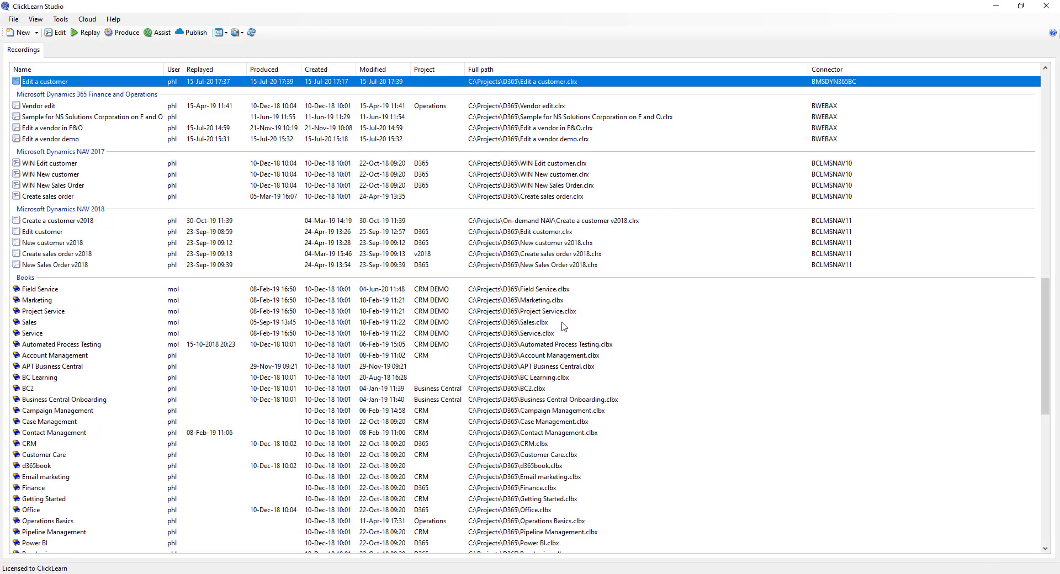
View the produced Danish (Denmark) web page of Edit a customer and review its instructions from start to end
click(35, 20)
mouse_move(38, 33)
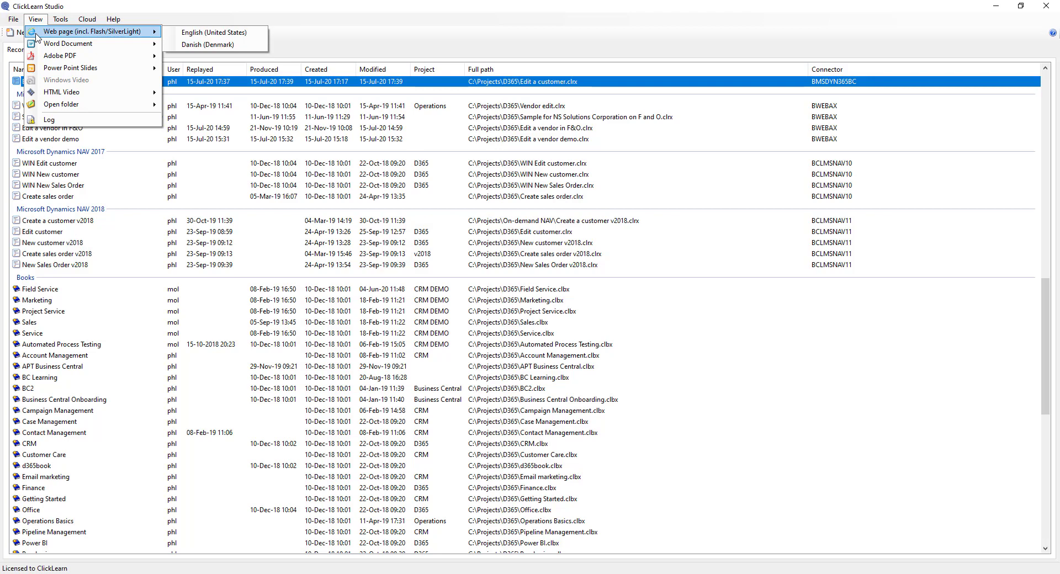
click(220, 46)
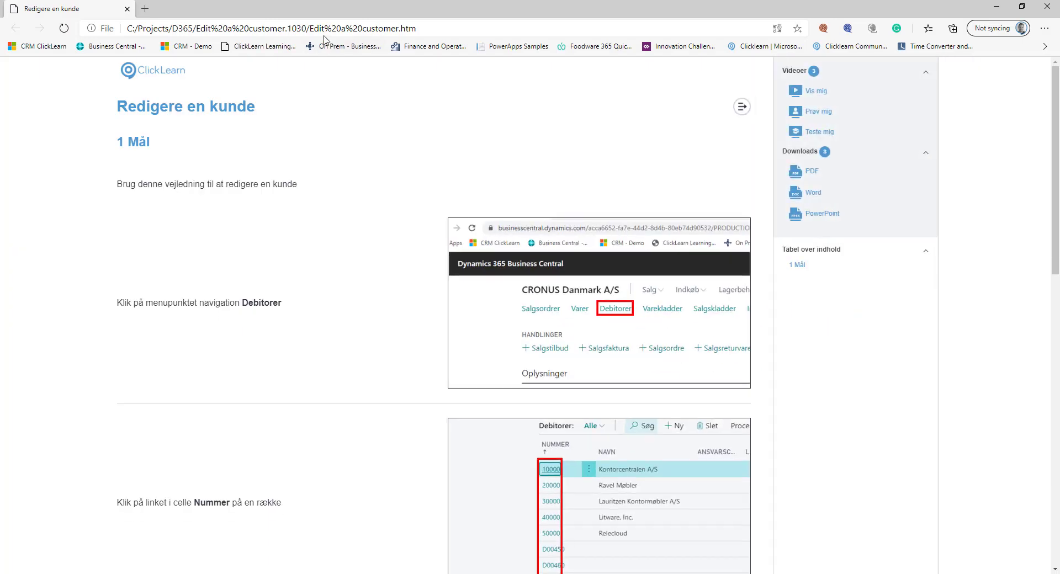
scroll(298, 328, down, 2)
scroll(298, 328, down, 10)
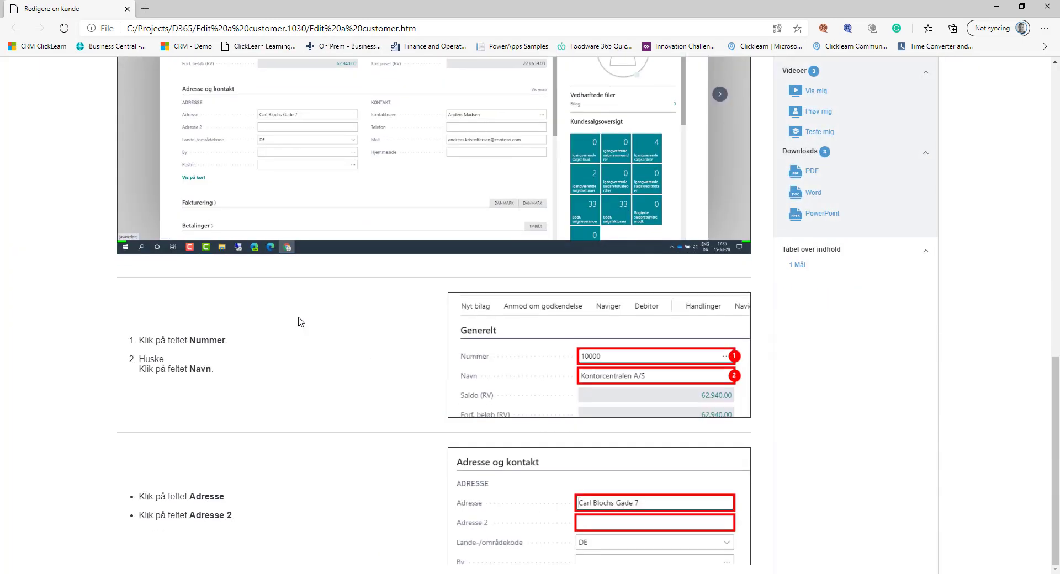
scroll(298, 322, up, 12)
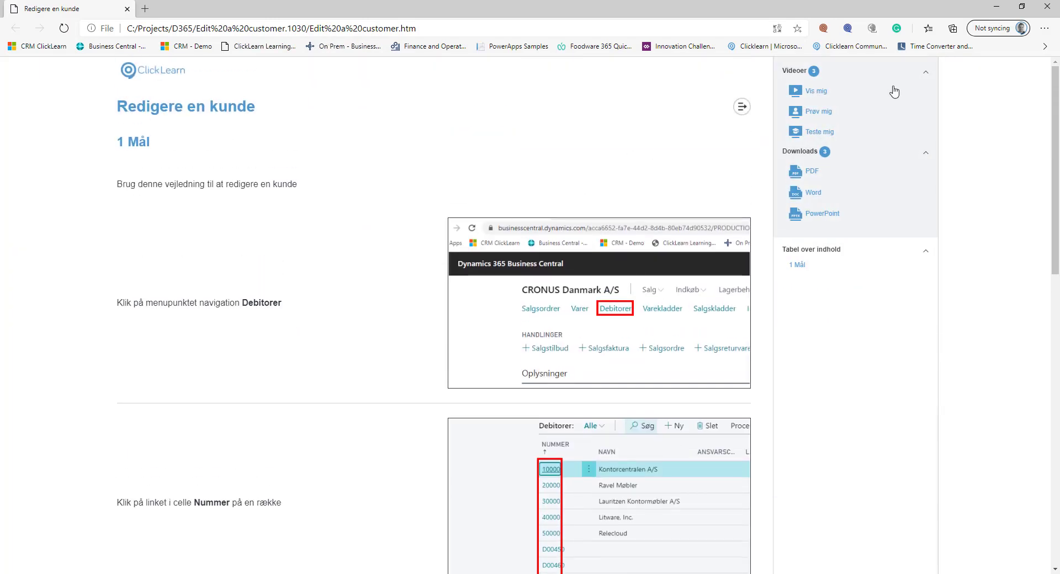
Play the Vis mig video on the Danish page, then close the video and the page
click(812, 95)
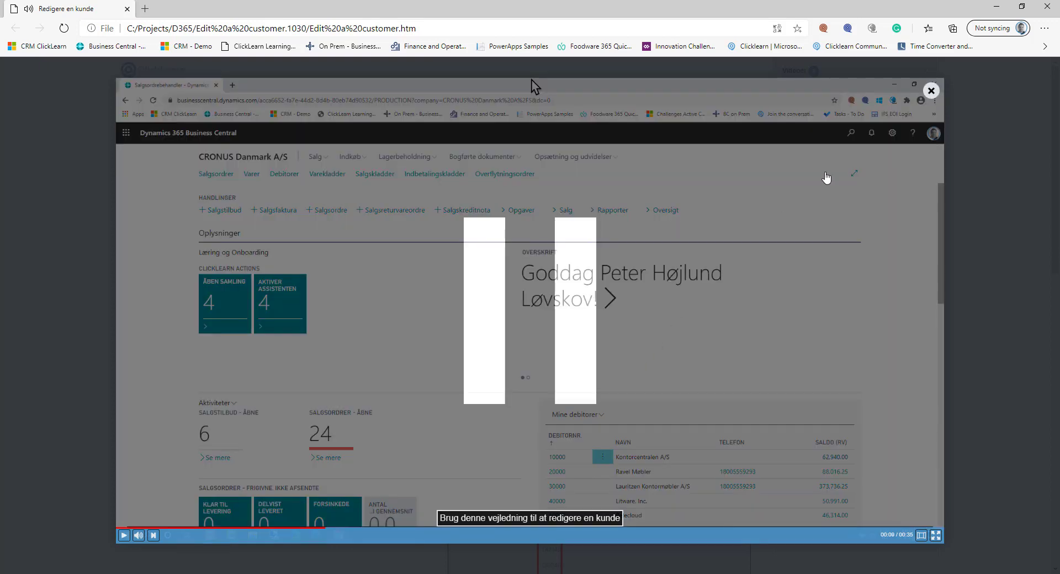
click(931, 93)
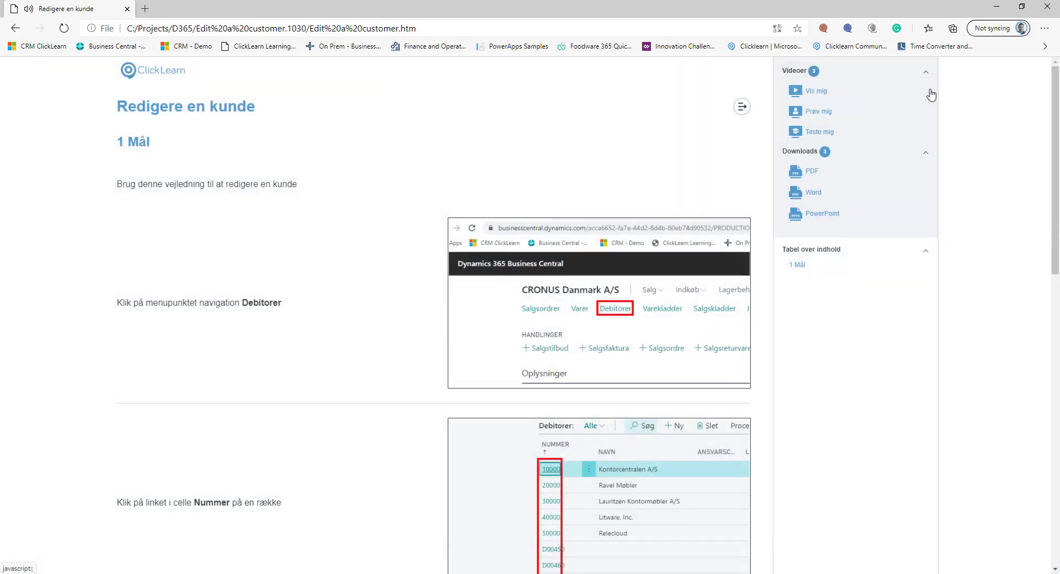
click(1047, 6)
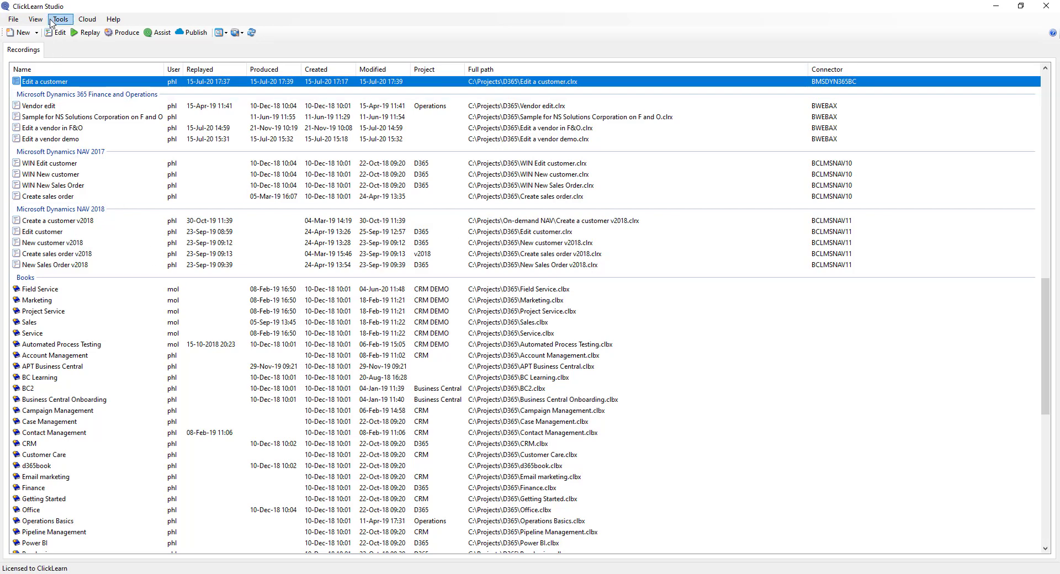
Open the Project Service book from the Books group and add the Using dashboards and views recording to its structure
click(36, 33)
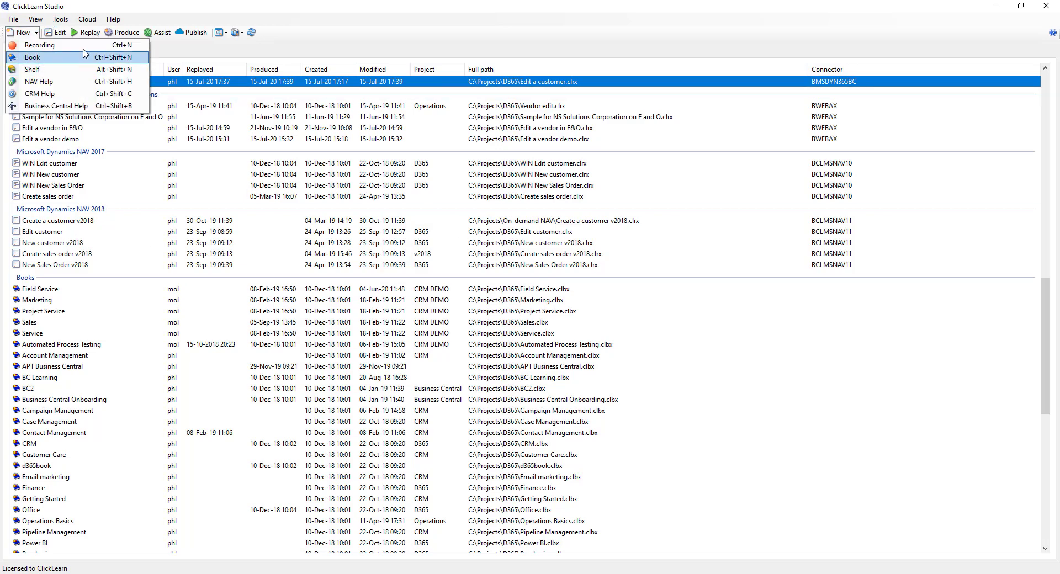
click(339, 16)
scroll(177, 199, down, 2)
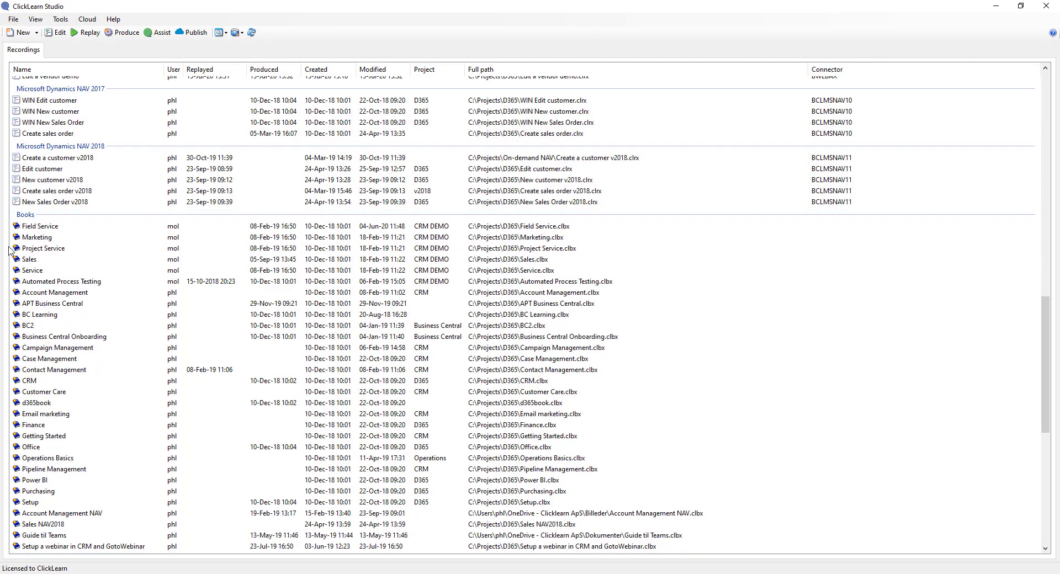
scroll(31, 534, down, 1)
scroll(57, 513, down, 3)
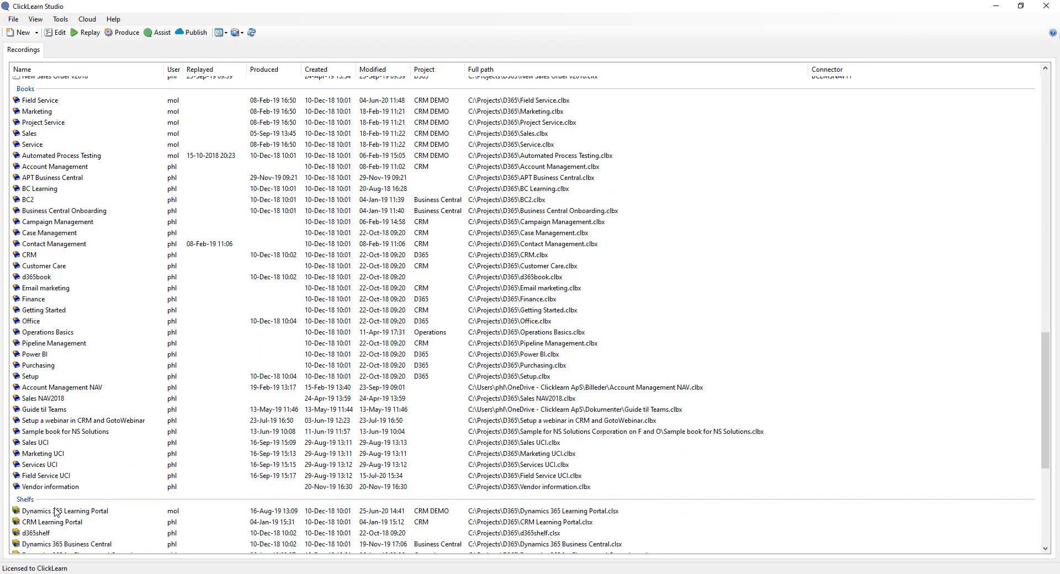
double_click(48, 123)
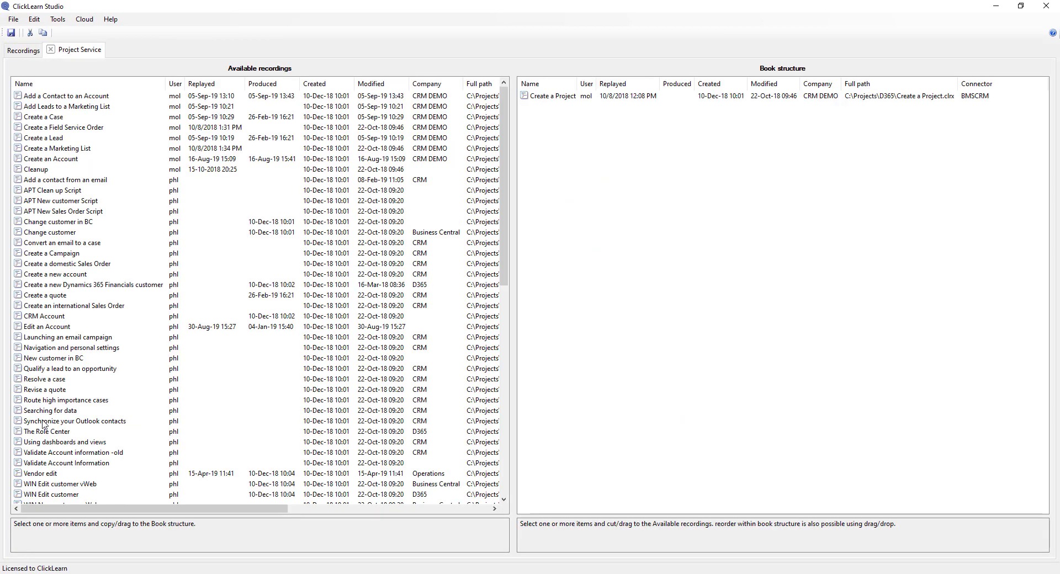
drag(44, 442, 705, 319)
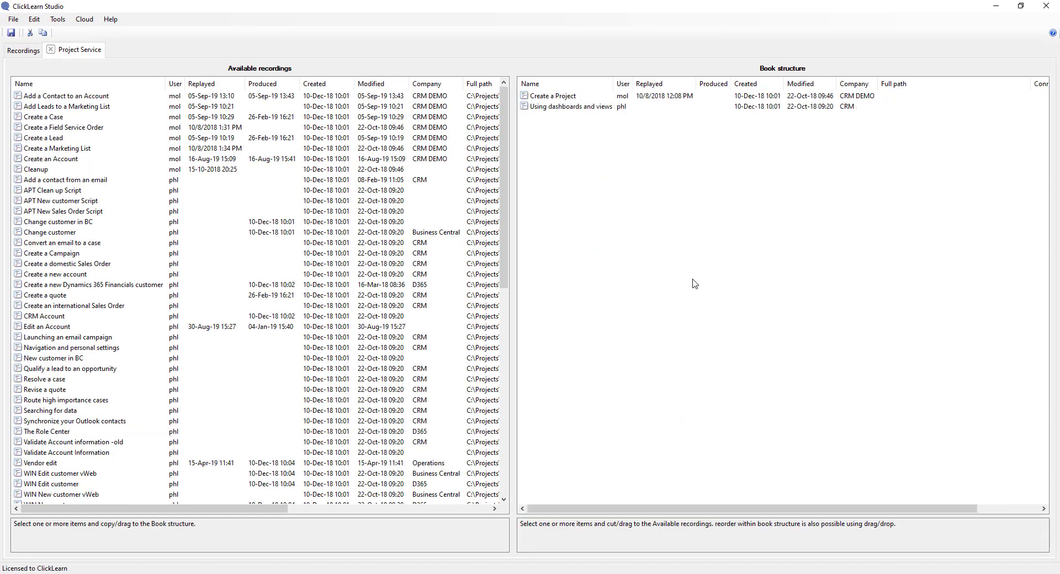
Move Using dashboards and views back to the available recordings and close the Project Service book without saving
drag(588, 108, 134, 370)
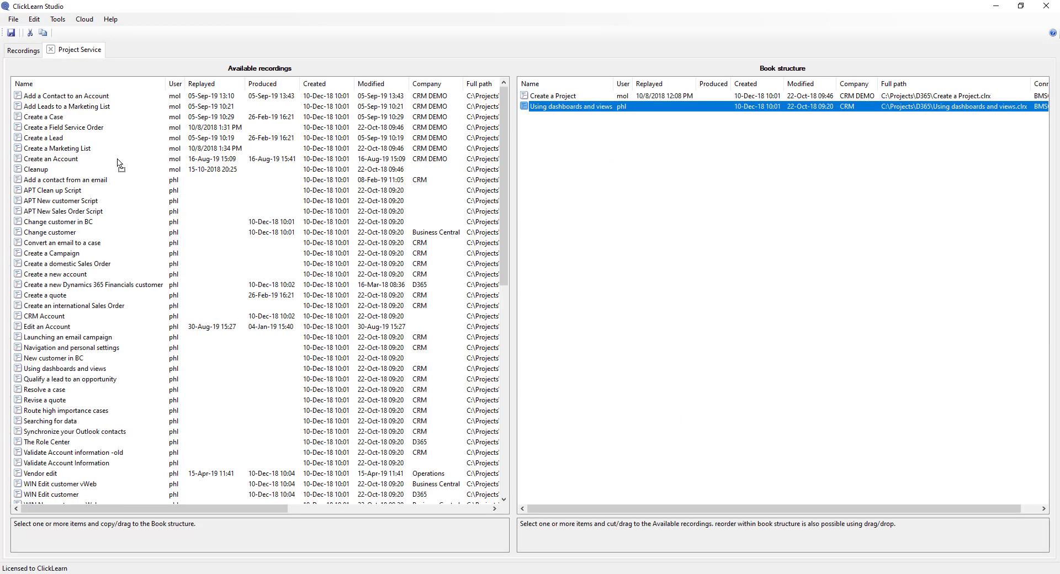
click(51, 50)
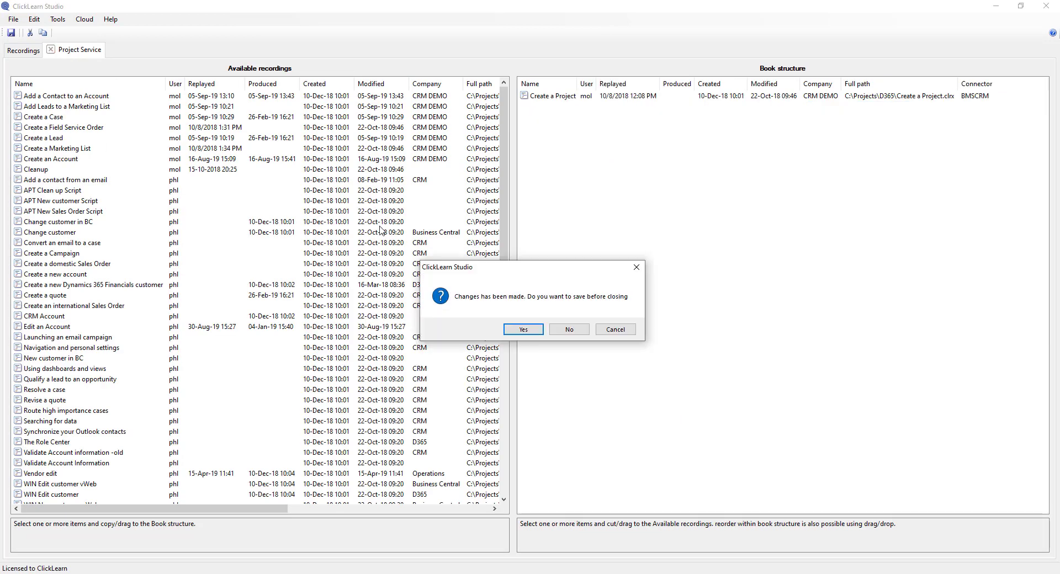
click(574, 329)
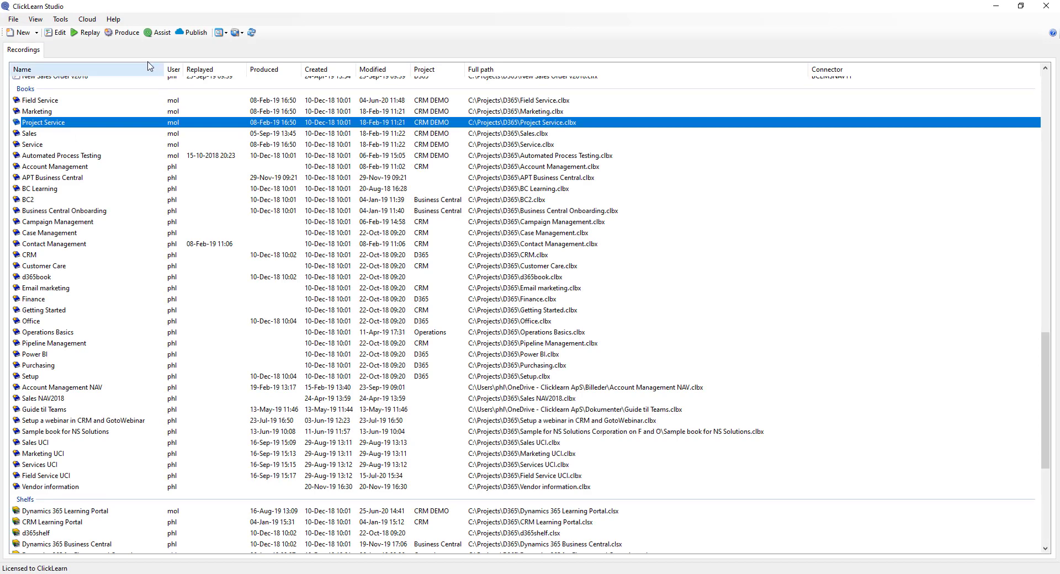
Open the Dynamics 365 Business Central shelf from the Shelfs group to view its structure
click(37, 32)
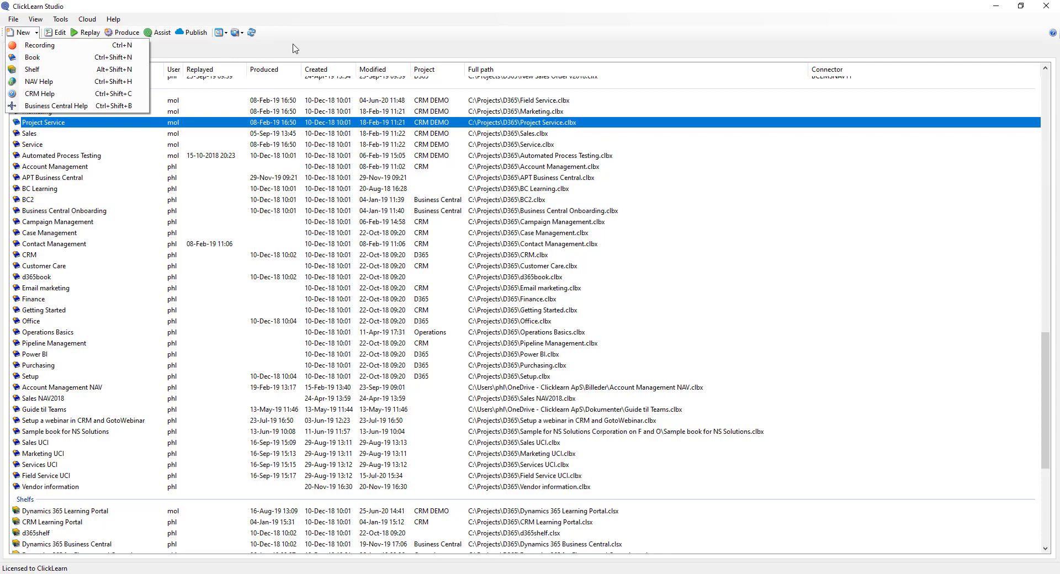
scroll(284, 220, down, 5)
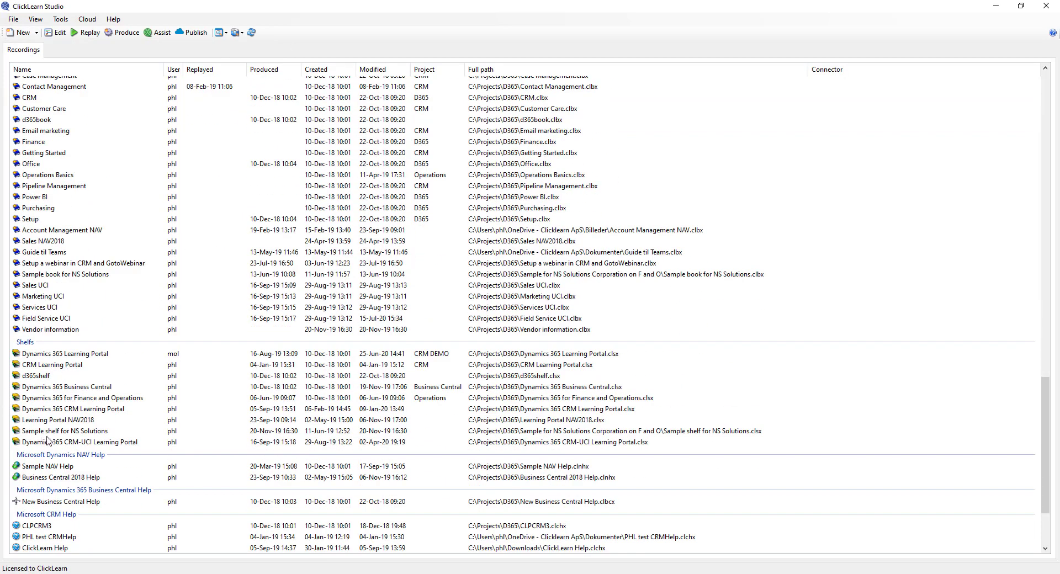
click(62, 389)
double_click(61, 389)
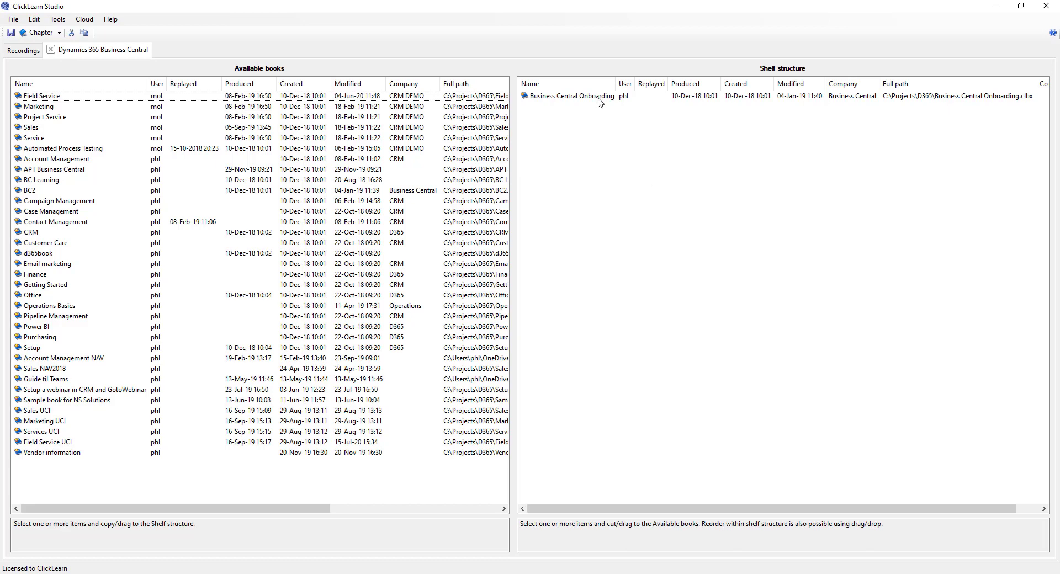
Close the Dynamics 365 Business Central shelf and open the ClickLearn cloud portal
click(51, 49)
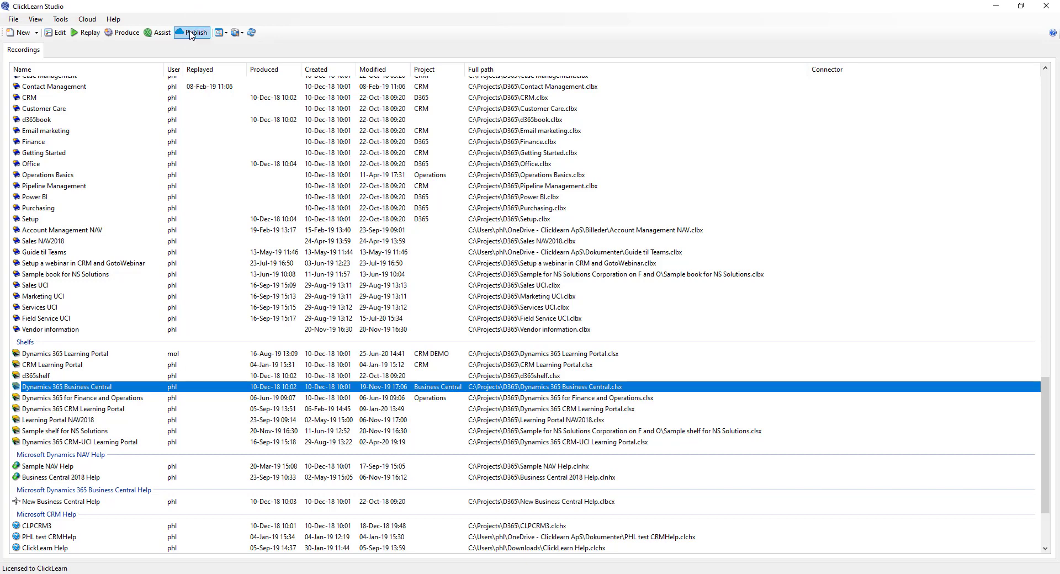
click(90, 21)
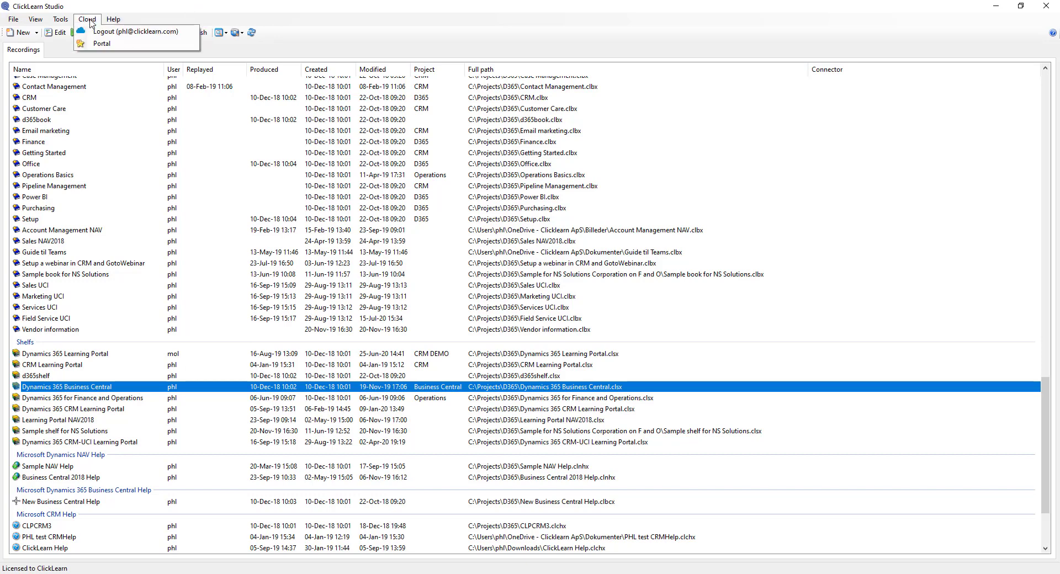
click(92, 45)
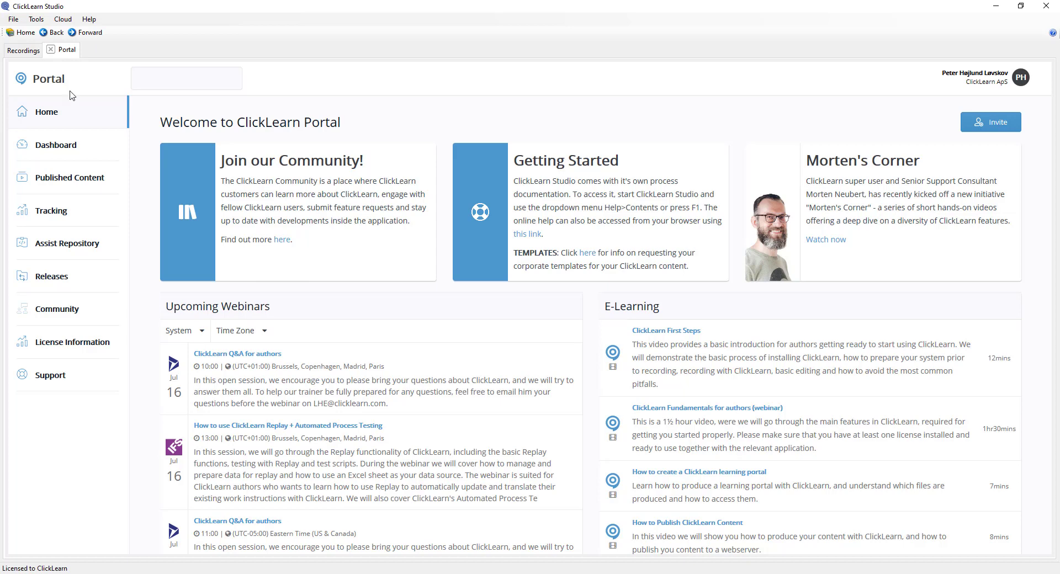
Review the portal's Dashboard from usage statistics through ratings and feedback to the top search results, then minimize ClickLearn Studio
click(64, 145)
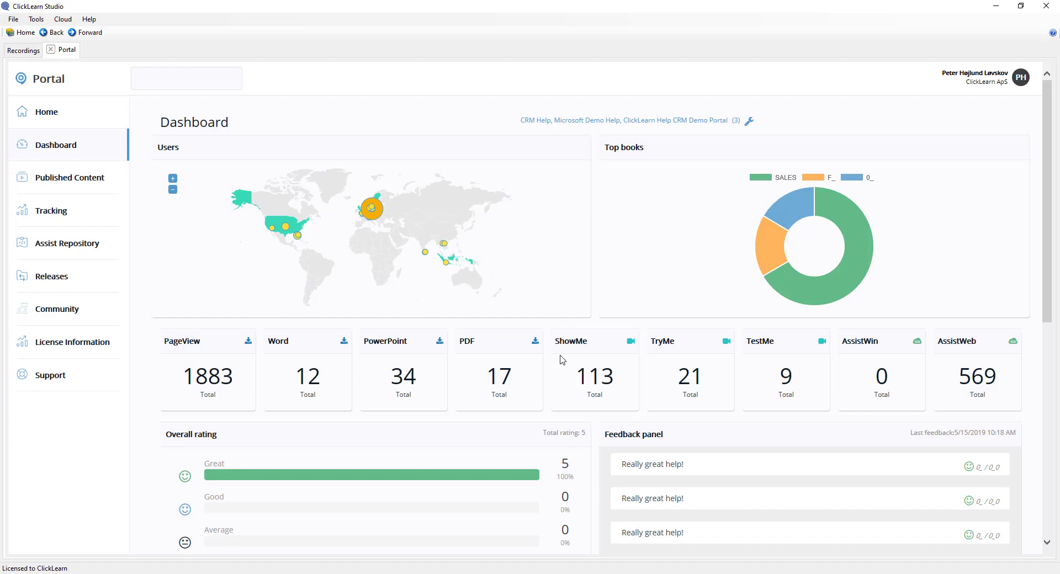
scroll(562, 359, down, 5)
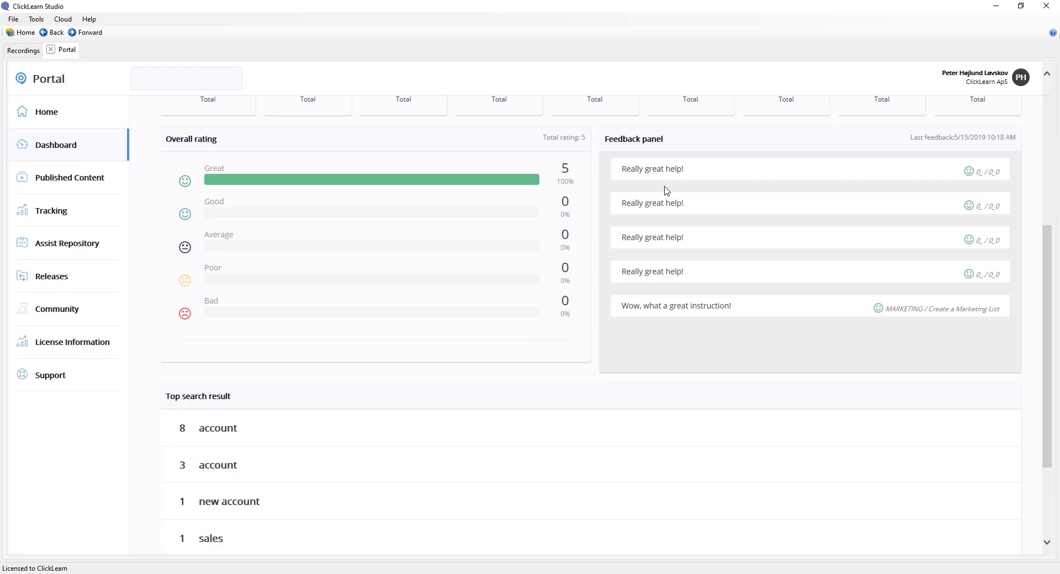
scroll(636, 254, down, 3)
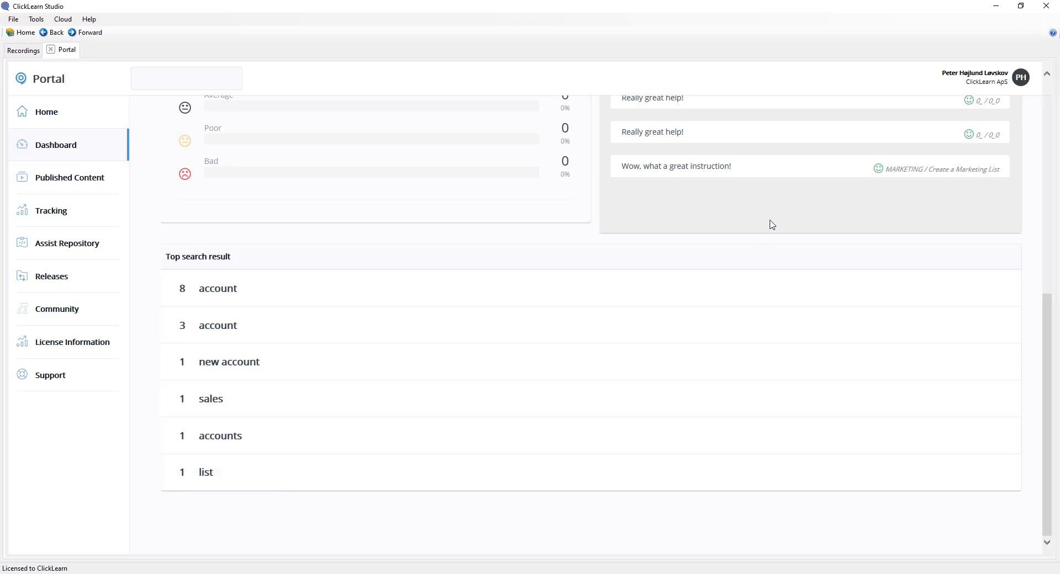
click(996, 7)
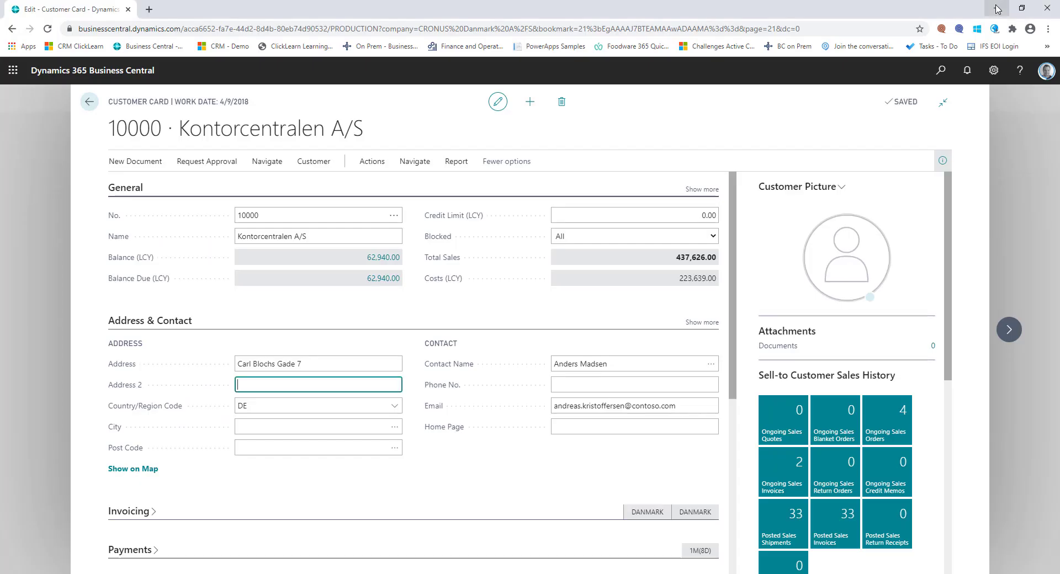